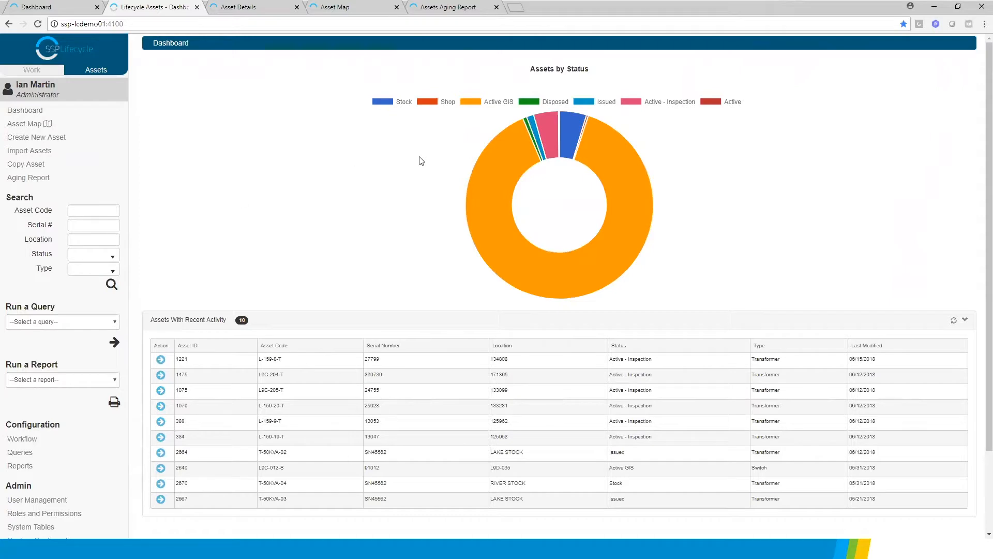
Hide the Active GIS status from the Assets by Status chart, and collapse and re-expand the Assets With Recent Activity list
click(471, 101)
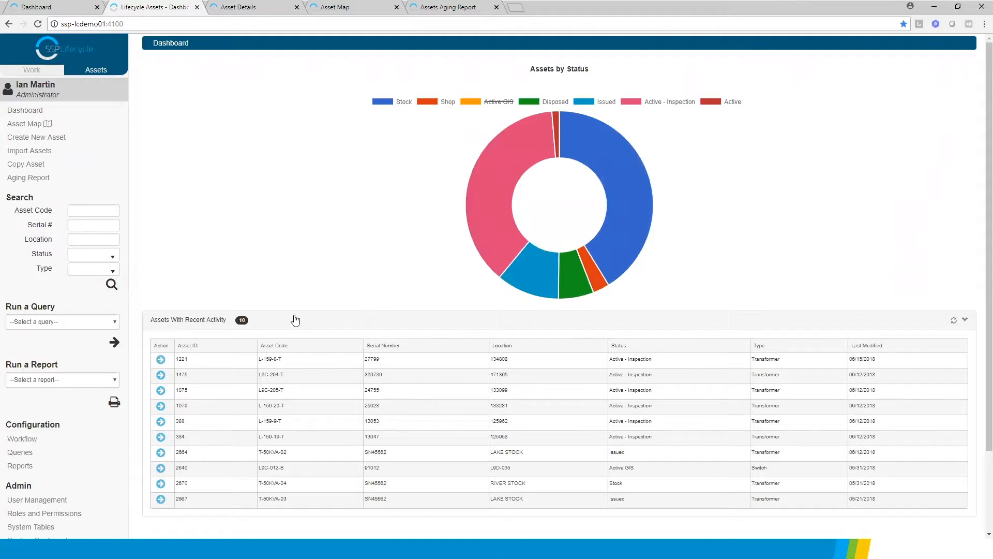
click(964, 321)
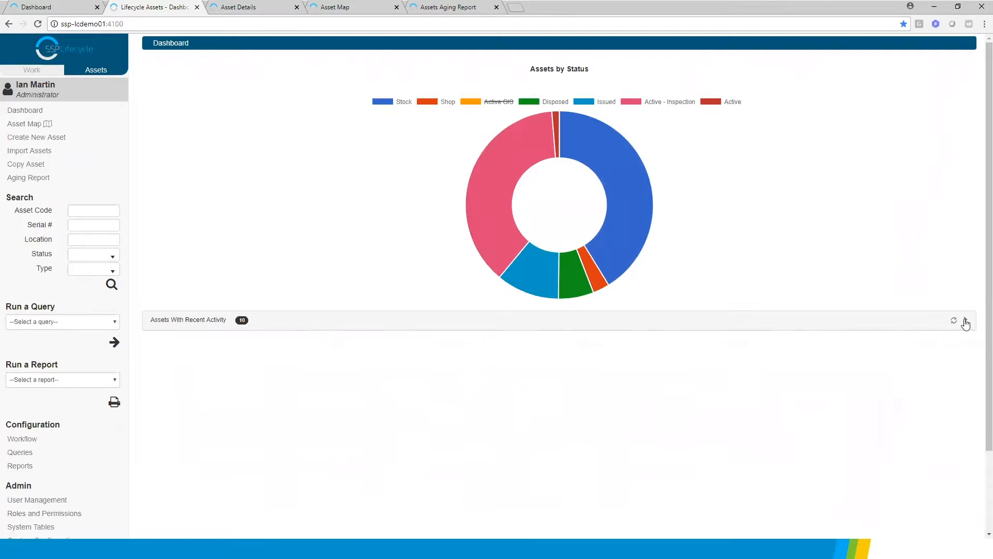
click(965, 320)
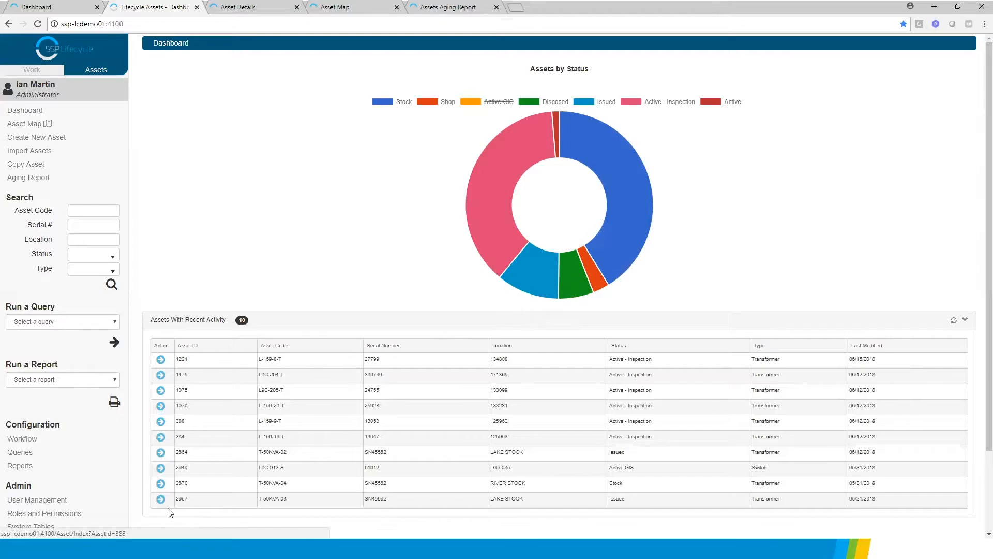
Open the details of recent asset T-50KVA-02 and review its attributes, purchase information and lifecycle events
click(161, 453)
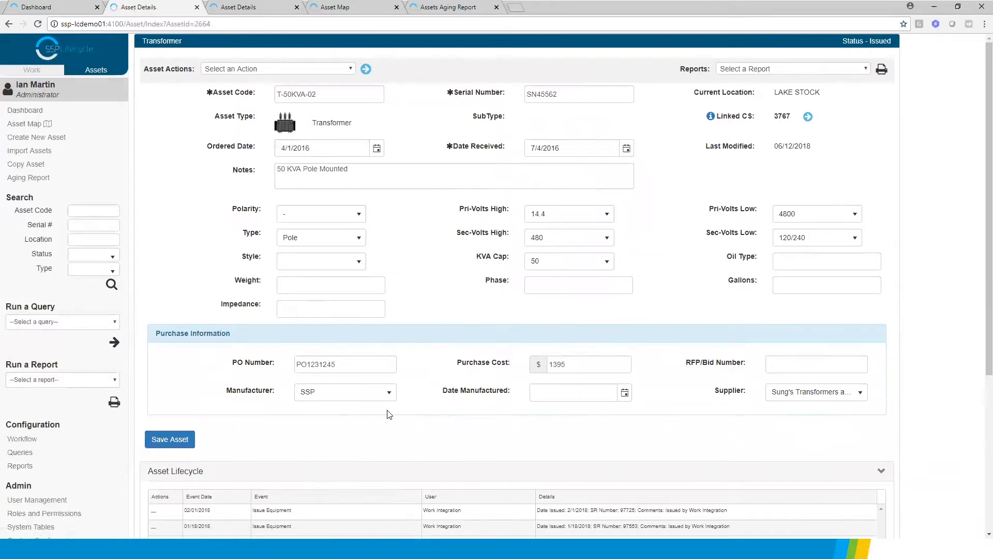
scroll(168, 312, down, 3)
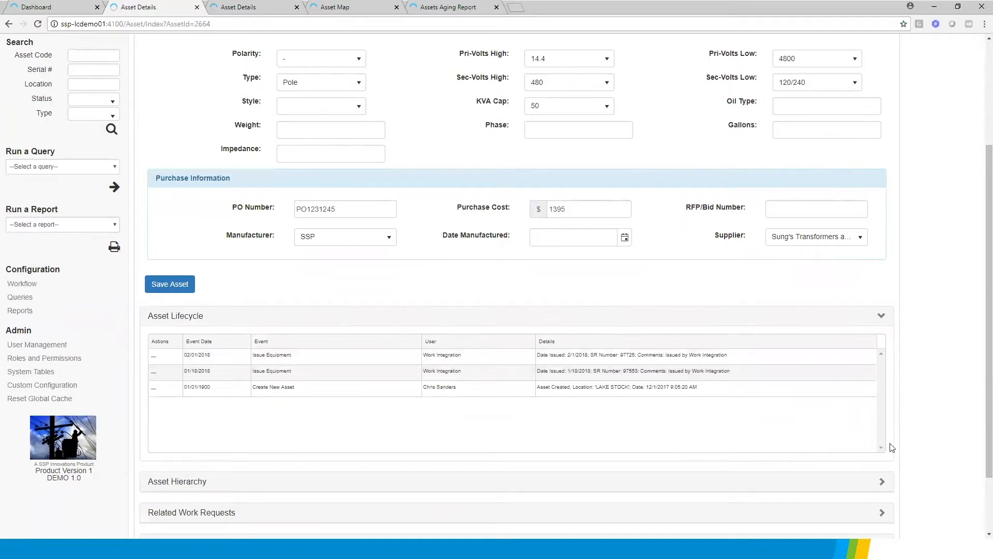
scroll(980, 450, down, 2)
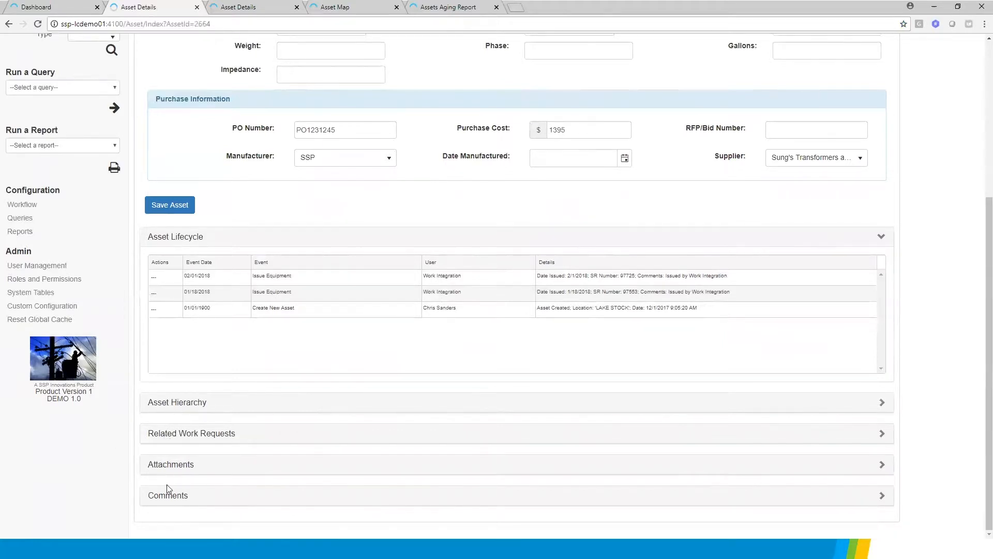
scroll(978, 243, up, 5)
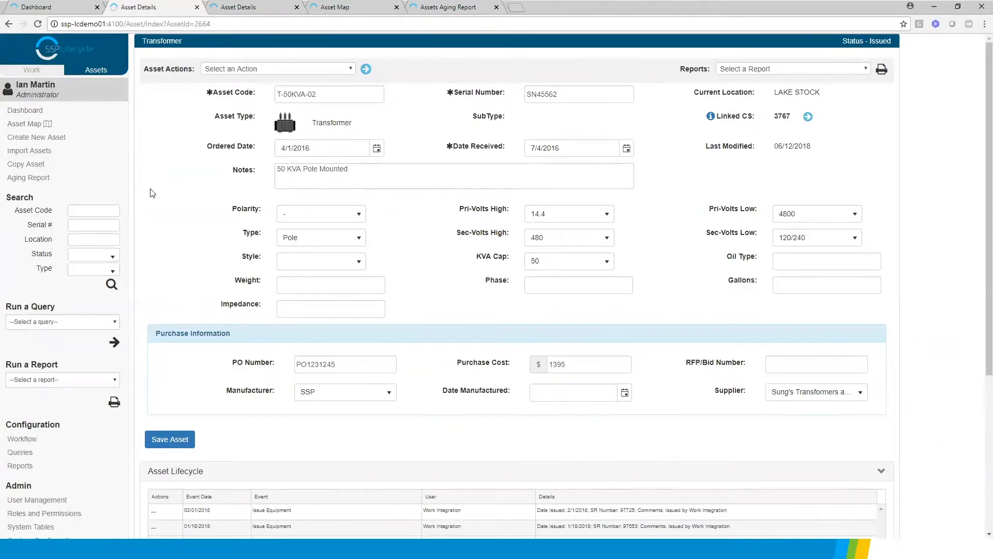
Search for assets whose asset code matches l9b%
click(88, 210)
text(l9b)
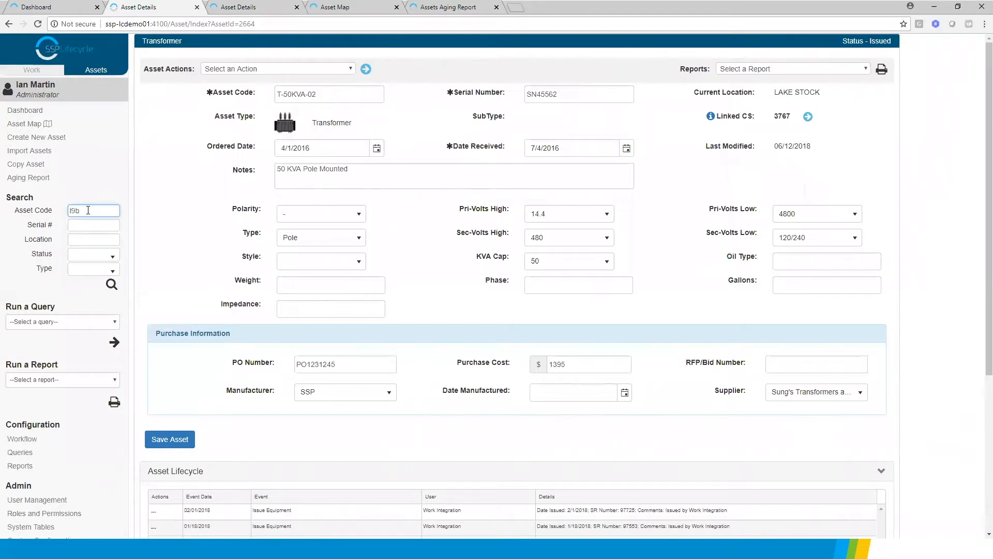
text(%)
click(112, 285)
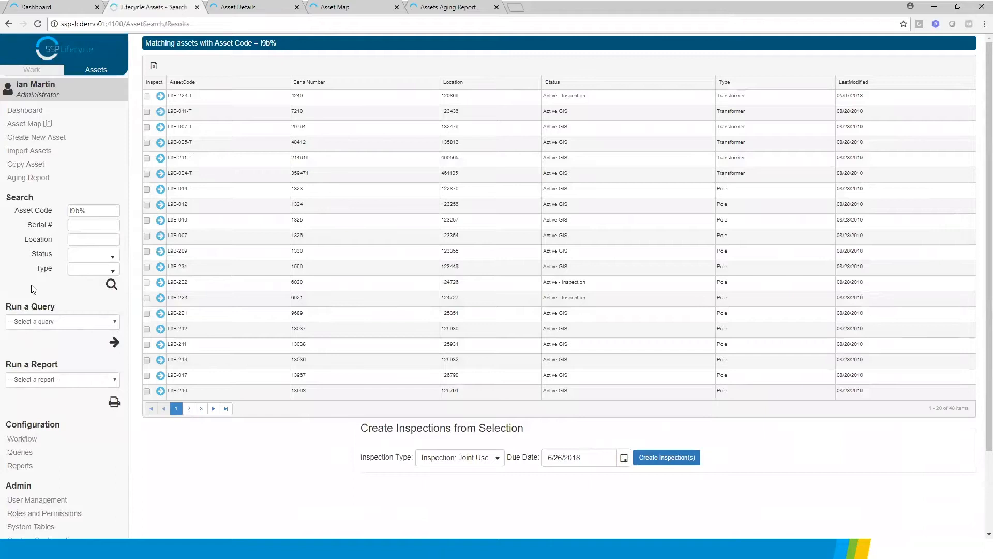
Narrow the asset code search to the Transformer type and run it again
click(113, 271)
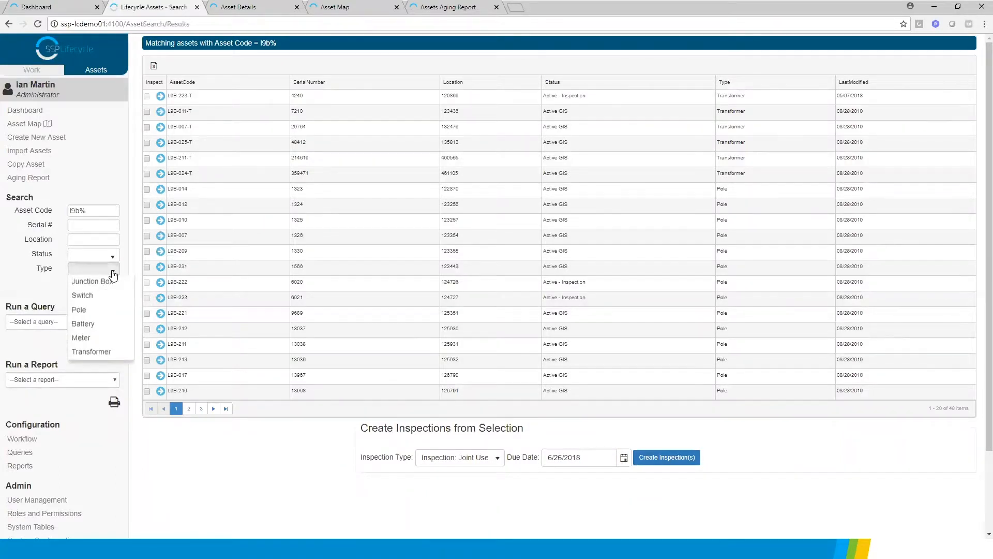
click(84, 367)
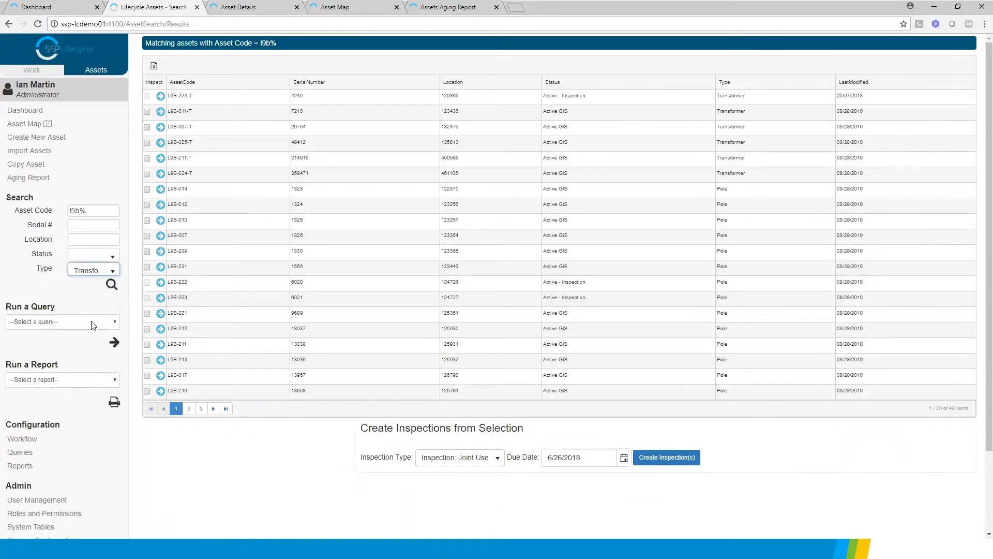
click(111, 284)
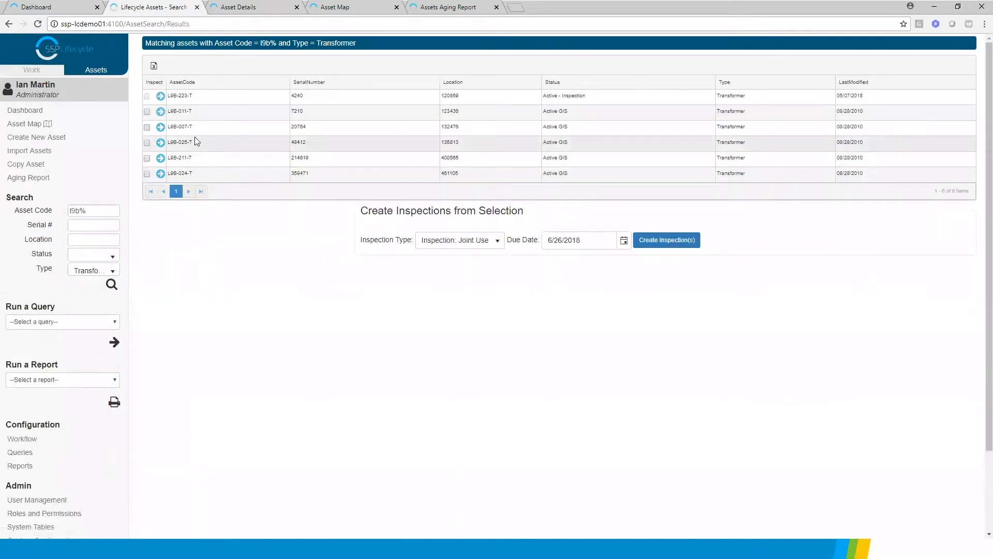
Open the details of transformer L9B-011-T, view its linked construction standard, and close that page again
click(160, 112)
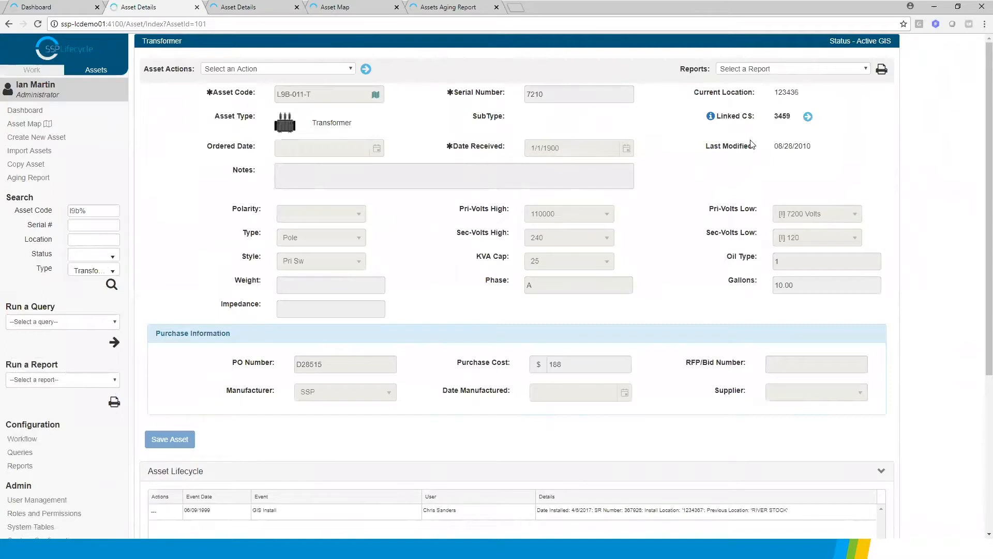
click(808, 118)
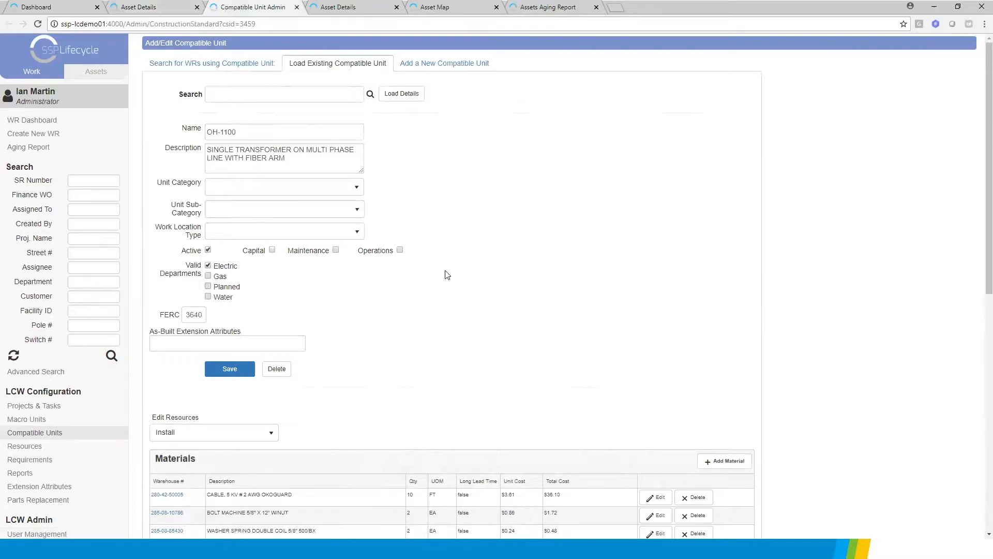
click(296, 7)
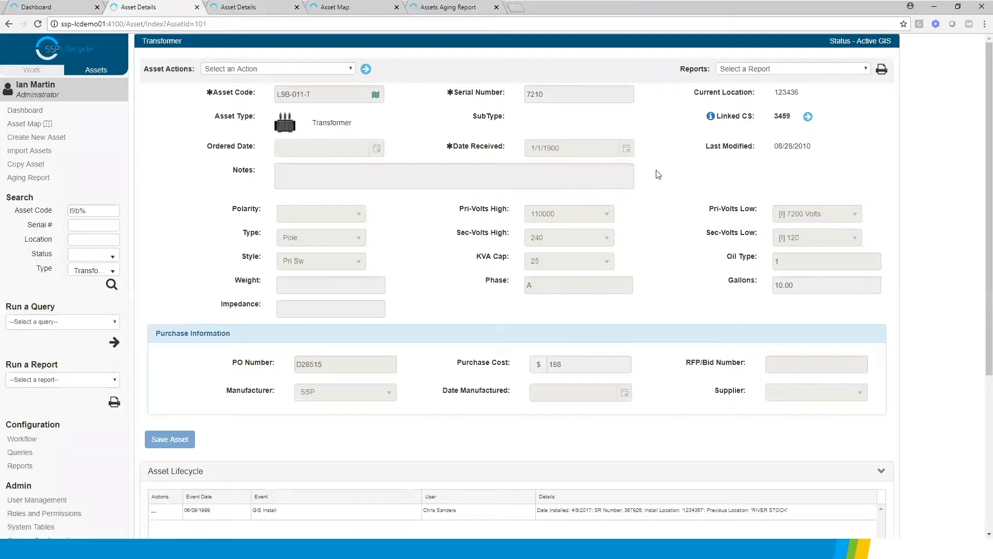
Show transformer L9B-011-T on the asset map, display the map's layer list, and dock the Transformer Bank details popup
click(376, 96)
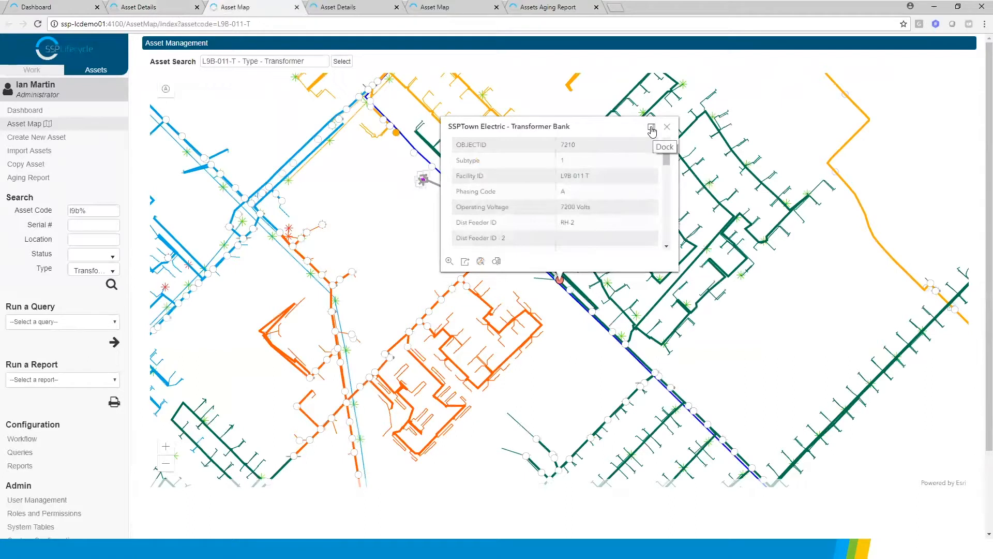
click(166, 90)
drag(316, 190, 332, 148)
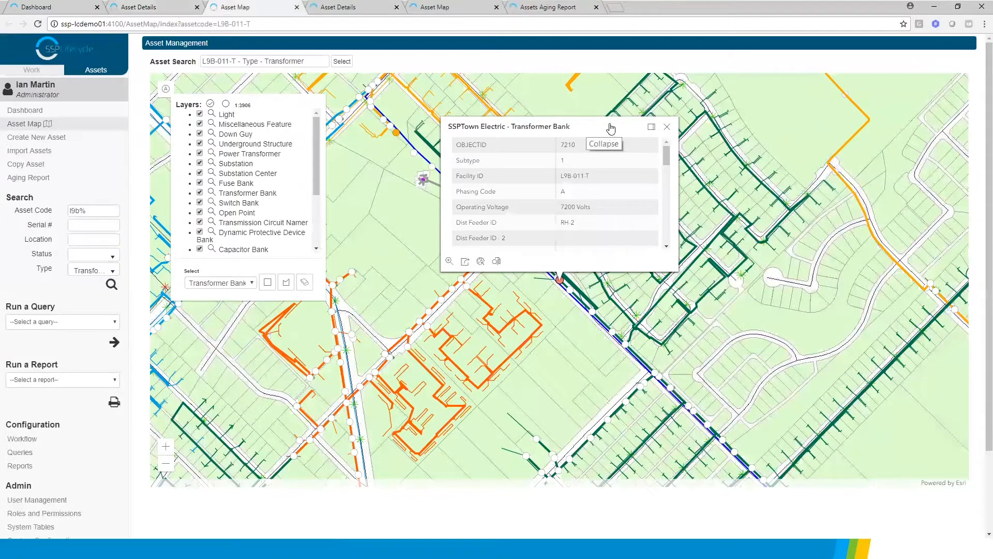
click(652, 129)
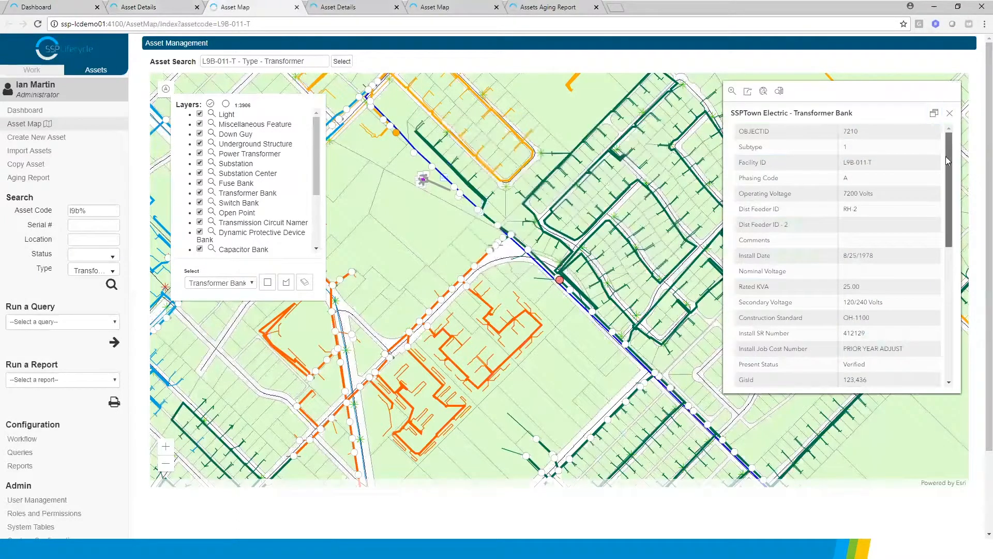
Review the full attribute list of the Transformer Bank down to its inspection status and asset links
scroll(929, 327, down, 5)
scroll(947, 240, up, 5)
scroll(966, 222, down, 5)
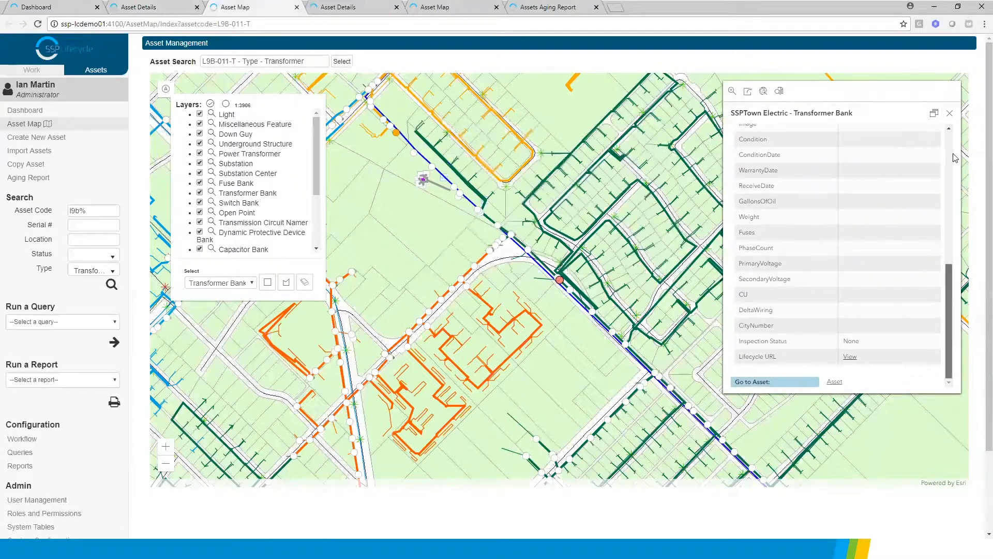
drag(945, 301, 957, 142)
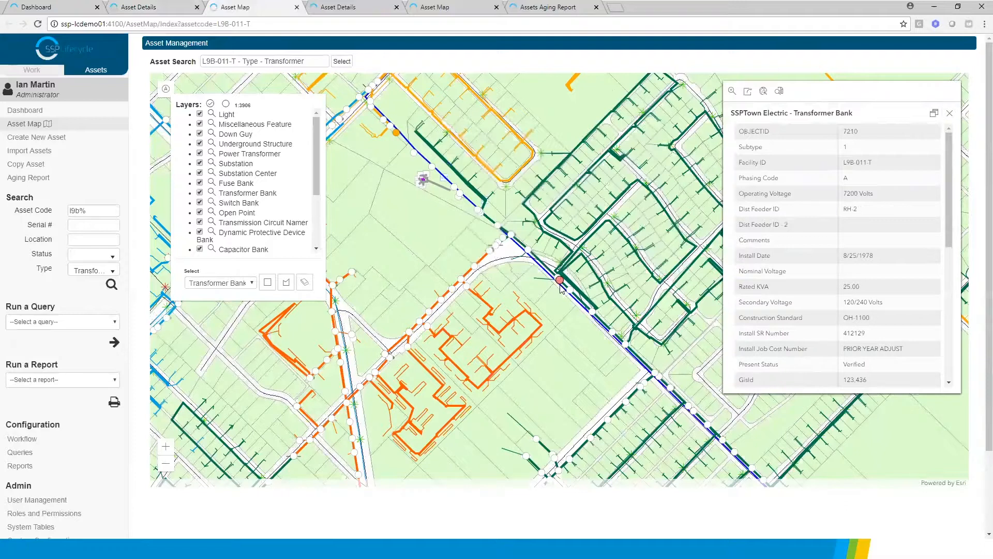
Add the highlighted transformer L9B-011-T to the asset selection and display the selection's work options
drag(457, 192, 581, 291)
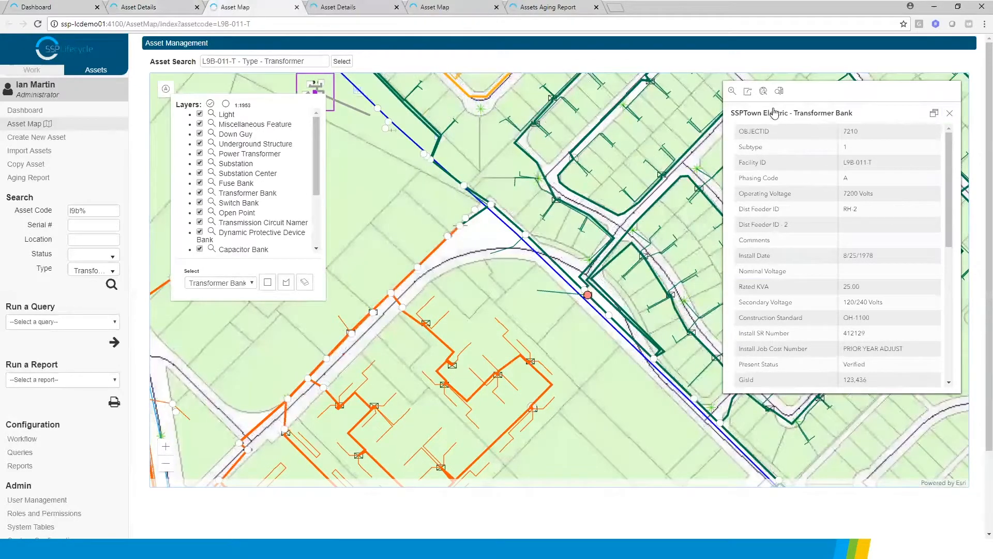
click(779, 93)
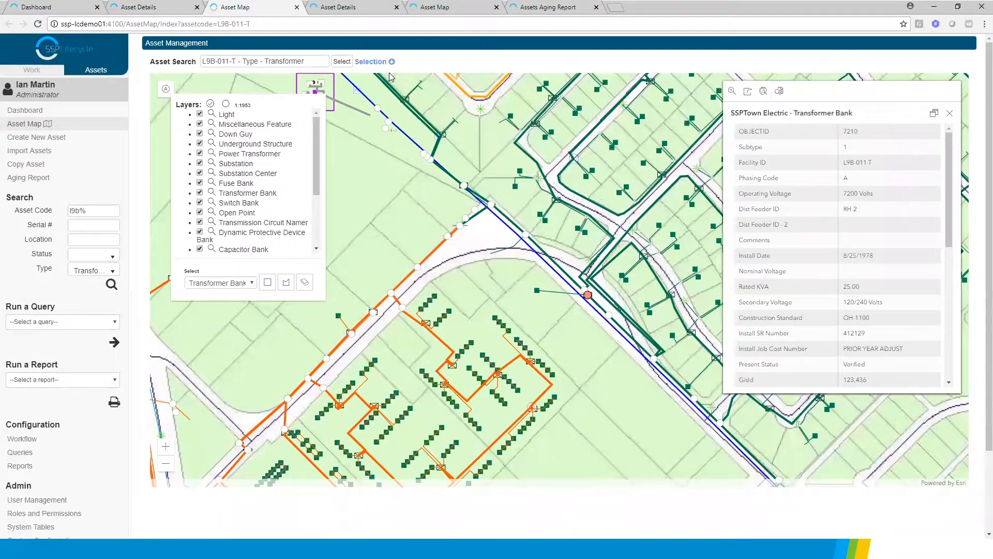
click(372, 62)
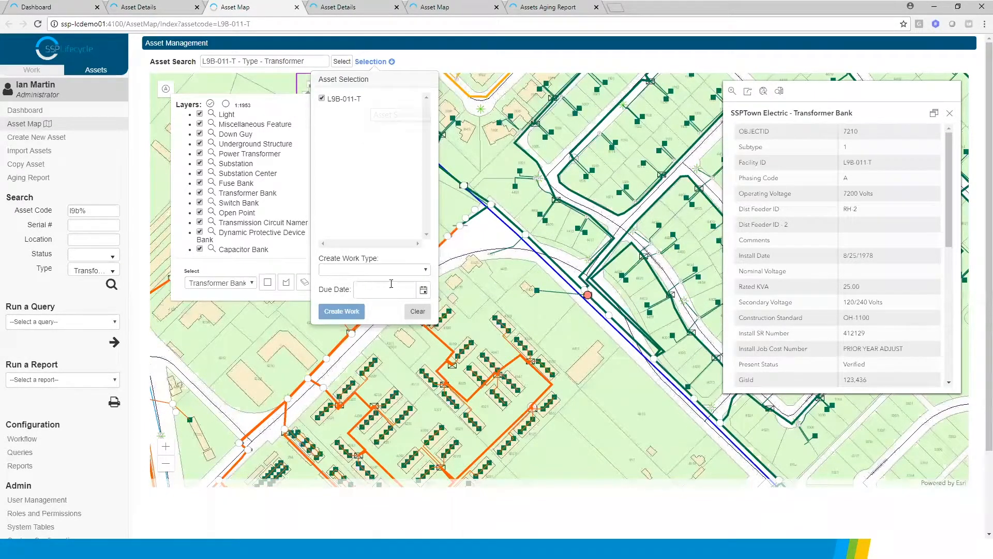
Create an Inspection: Transformer work request for the selected asset L9B-011-T with a due date of 6/29/2018
click(428, 270)
click(365, 311)
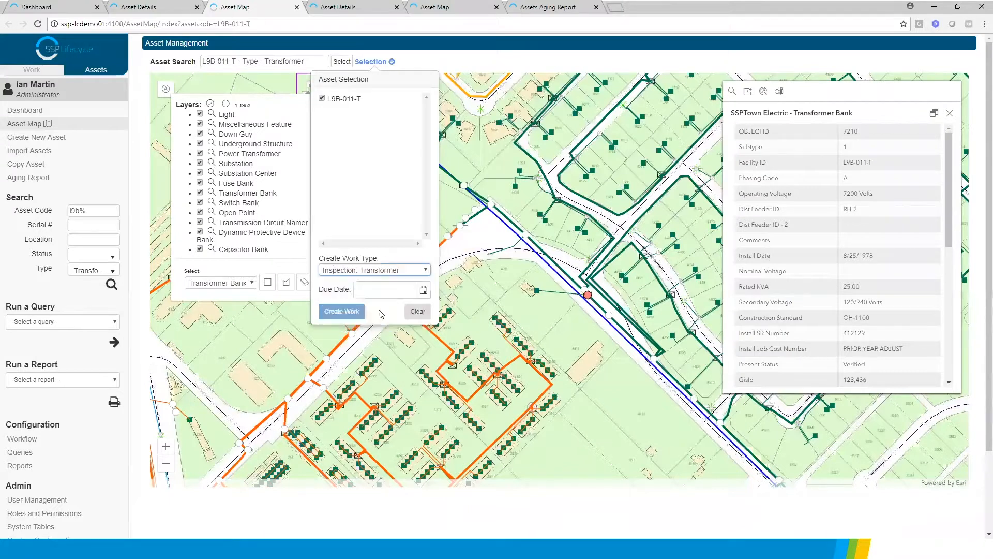
click(423, 290)
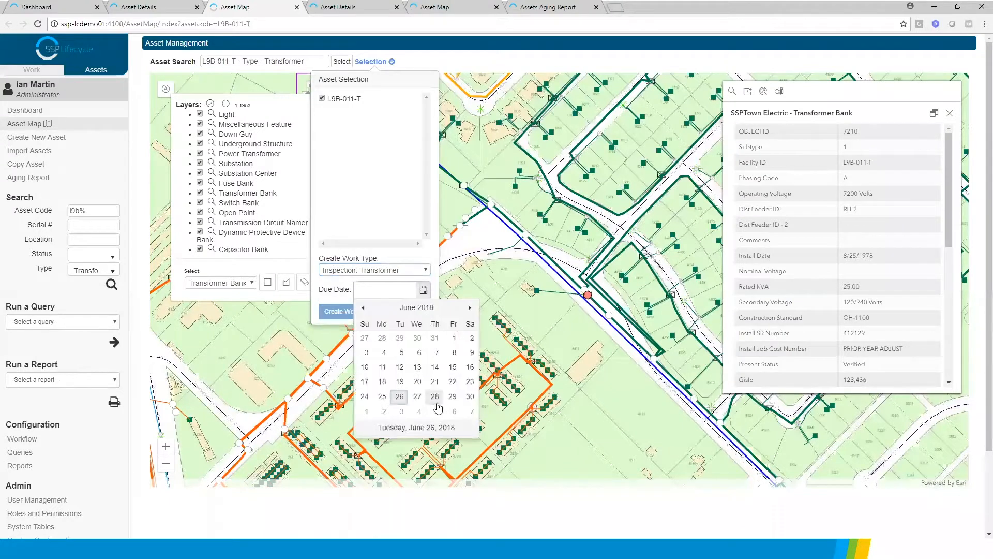
click(457, 396)
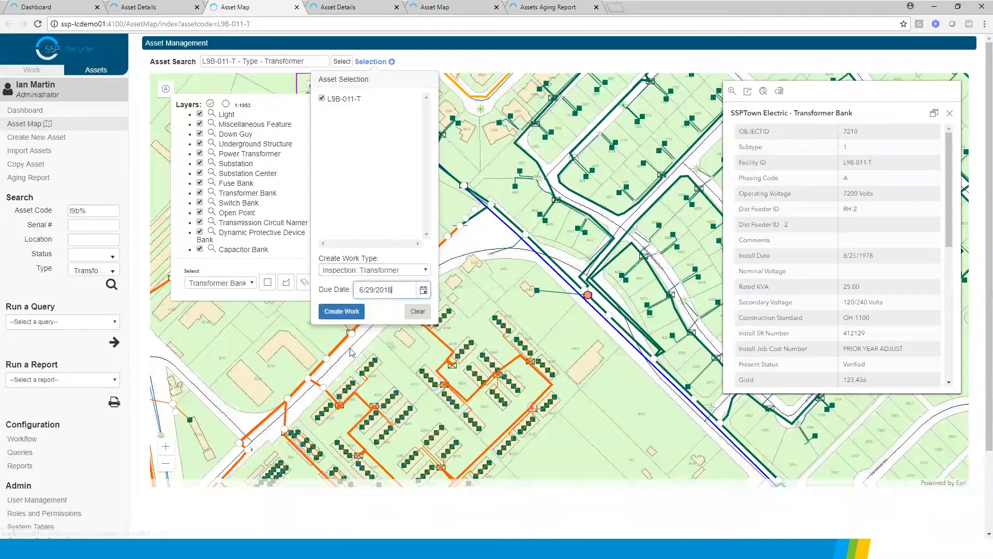
click(348, 313)
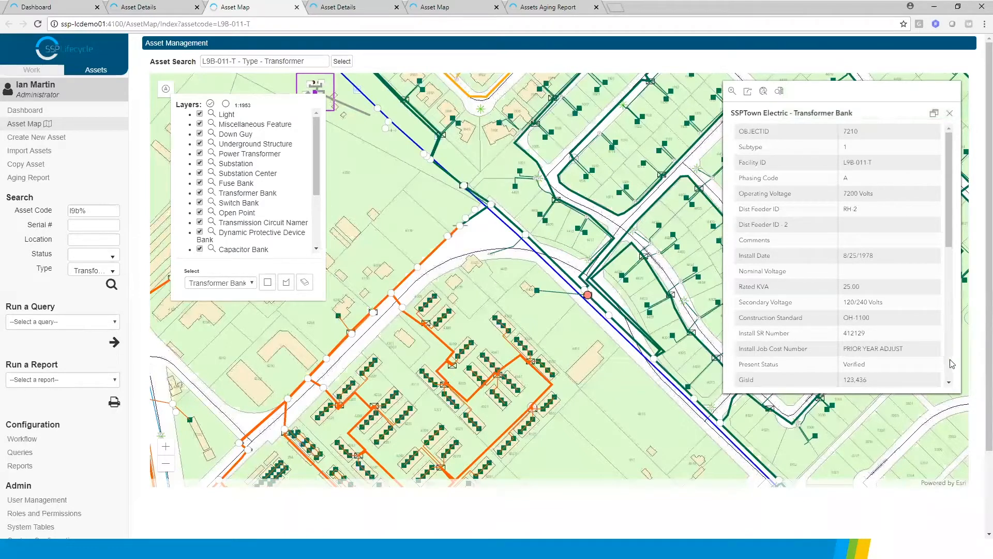
Reload the asset details of L9B-011-T and check its lifecycle events and related work requests
scroll(951, 364, down, 10)
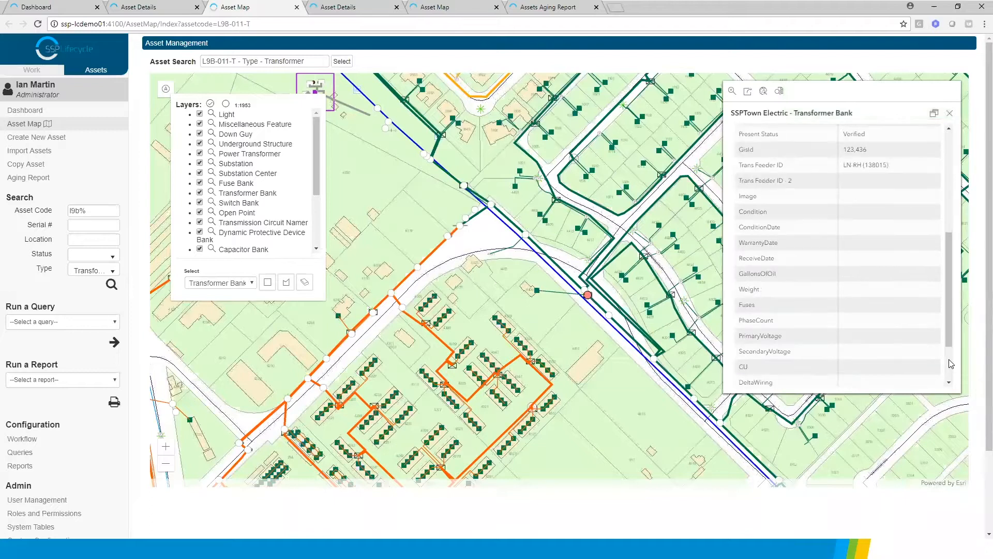
click(180, 13)
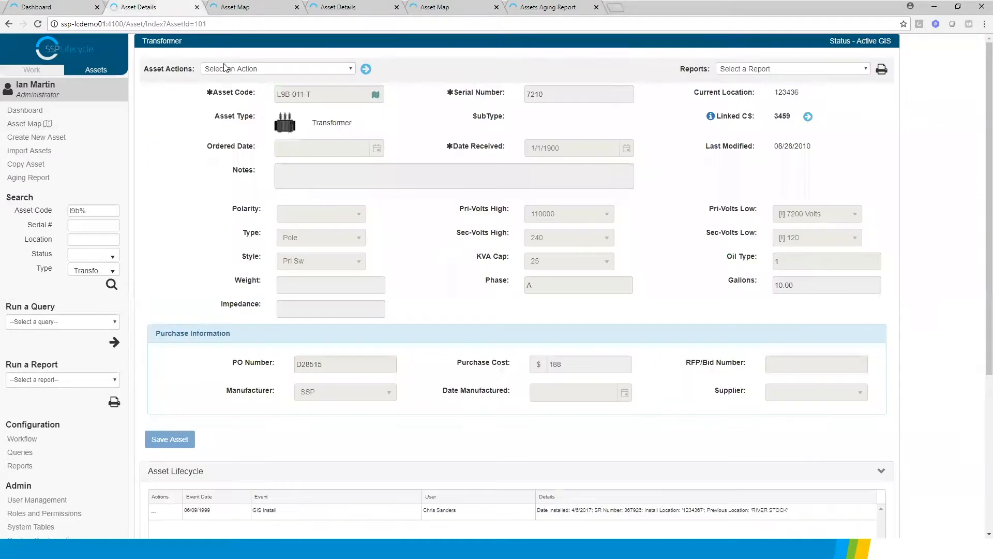
click(38, 25)
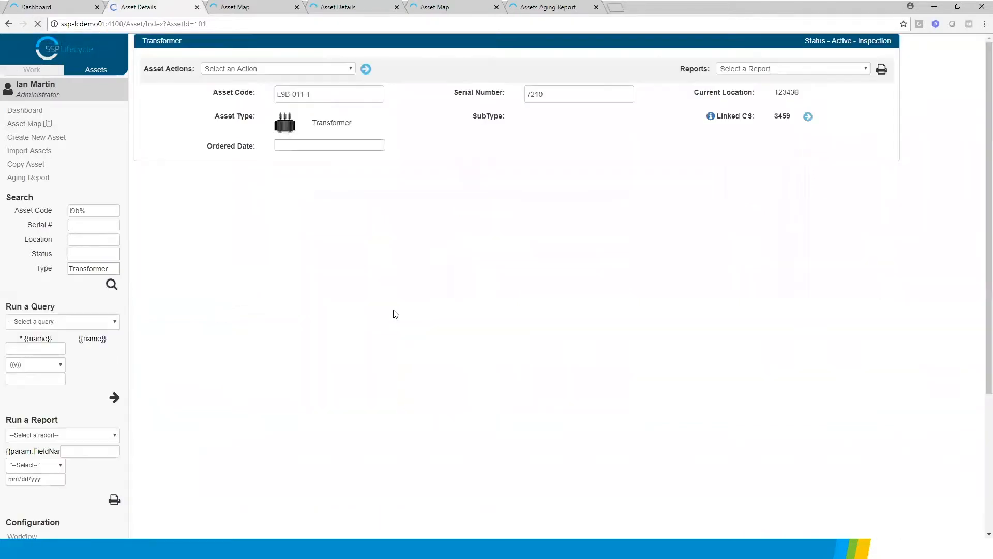
scroll(378, 299, down, 5)
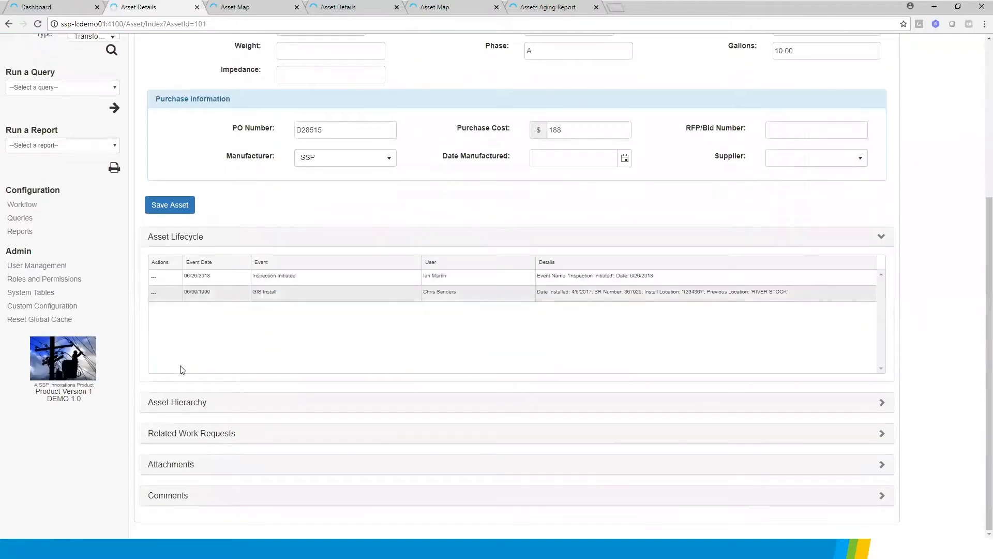
click(211, 432)
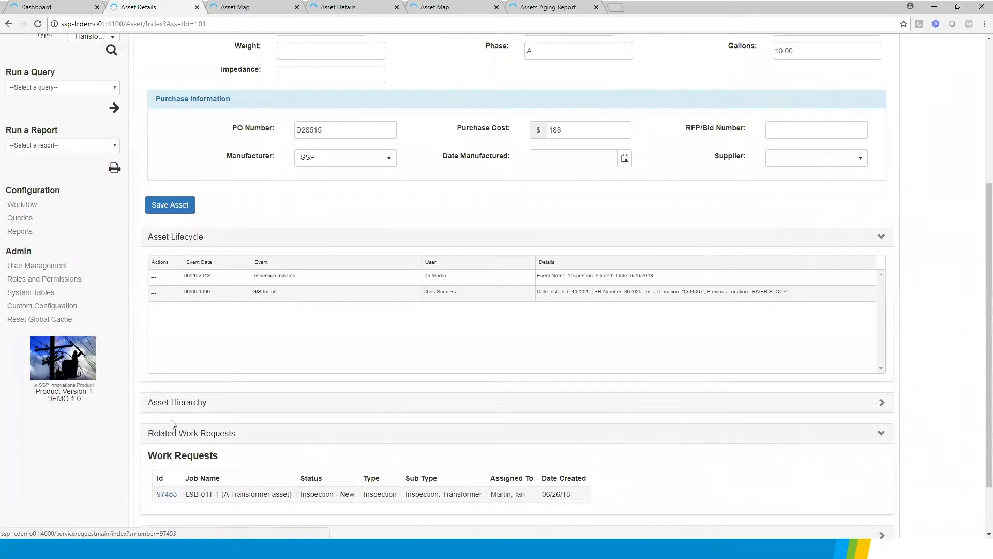
On the asset map, select the Transformer Bank features along the nearby street with a polygon drawn around them
click(255, 8)
click(283, 286)
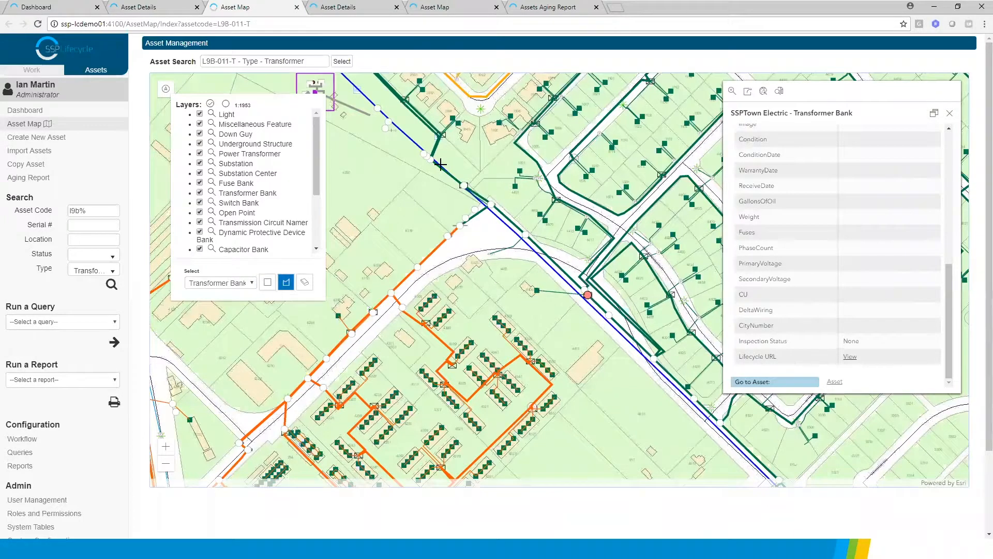
click(423, 231)
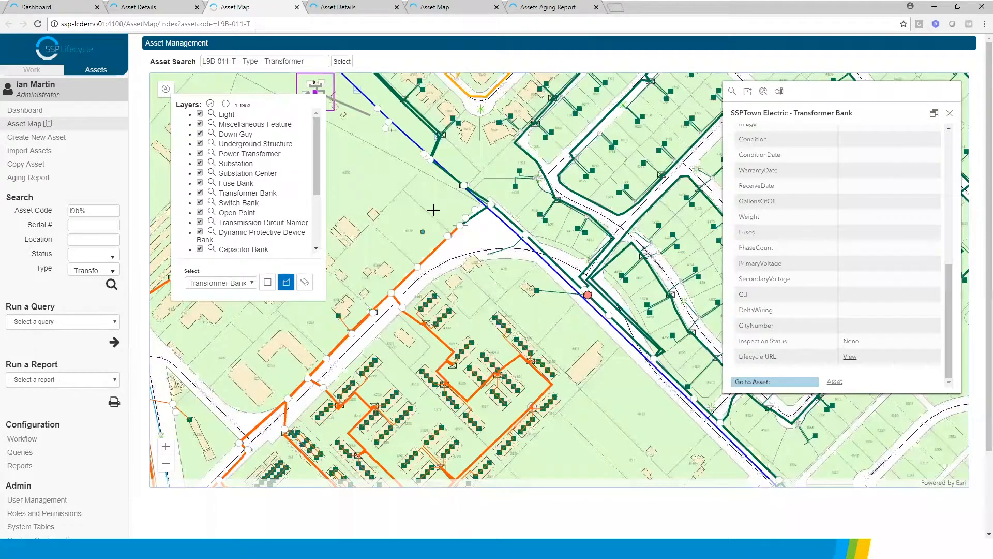
click(564, 80)
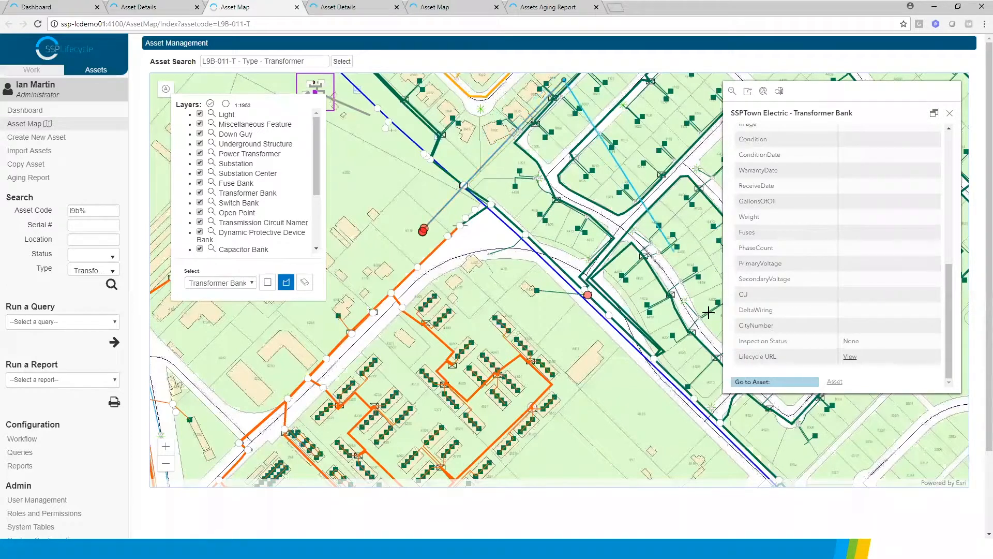
click(612, 433)
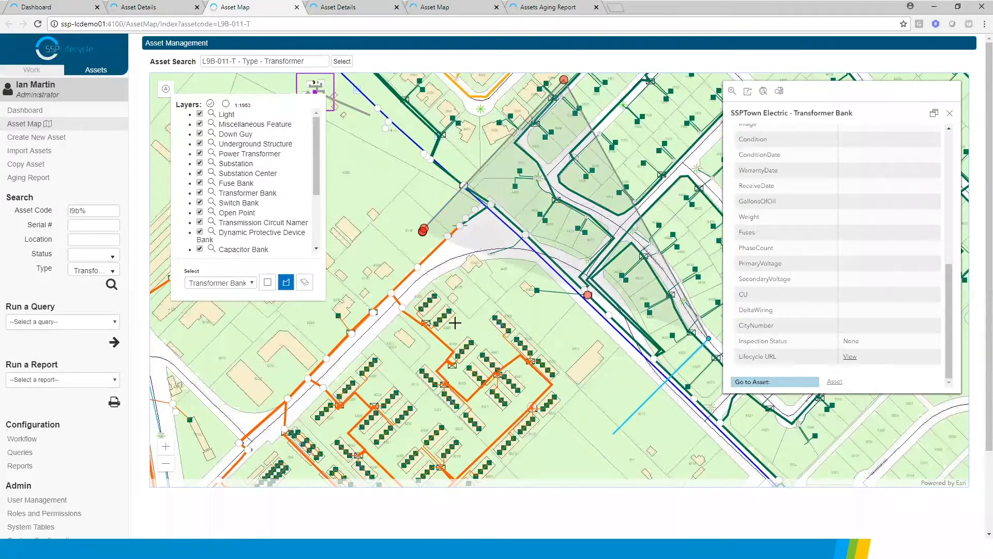
double_click(421, 241)
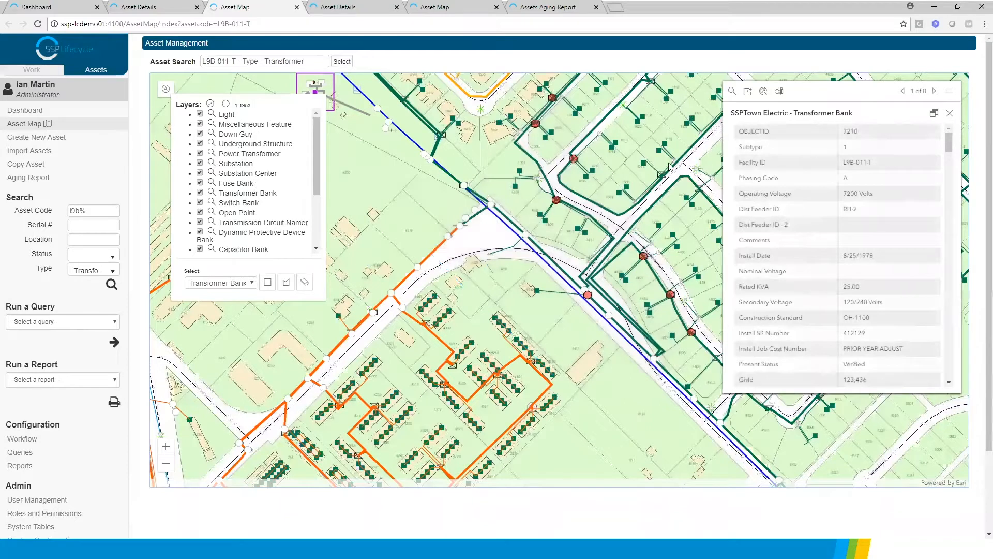
Add the polygon-selected transformer banks to the asset selection and clear the asset selection list
click(779, 91)
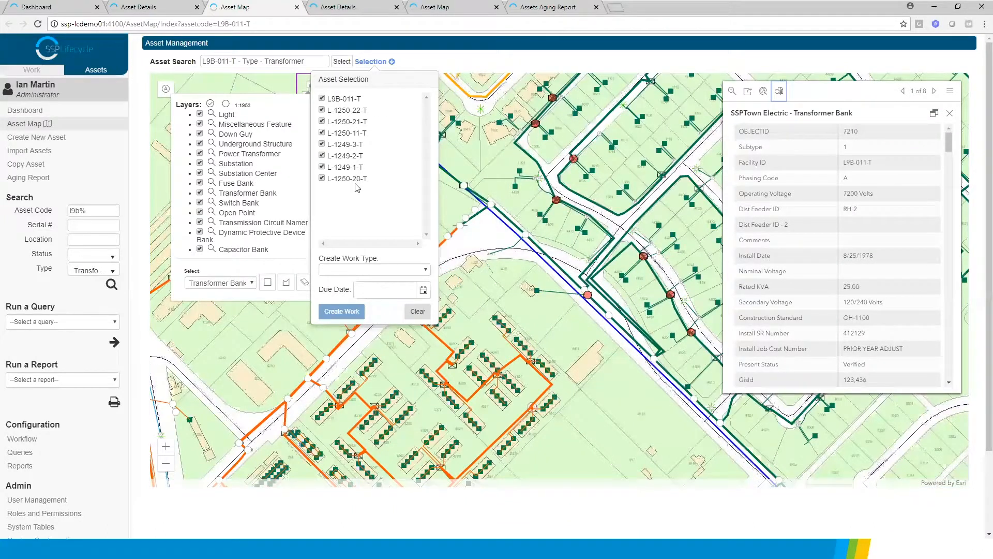
click(418, 311)
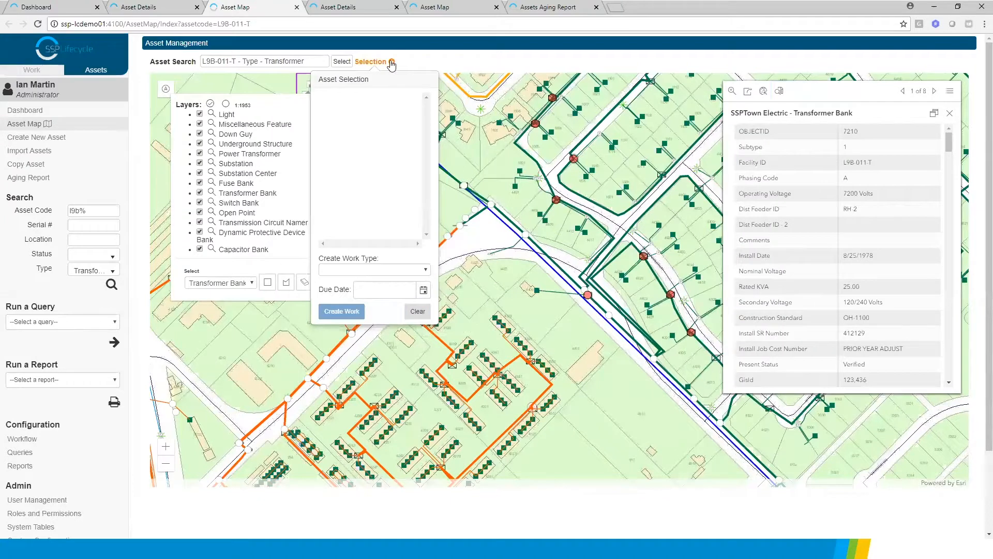
click(392, 61)
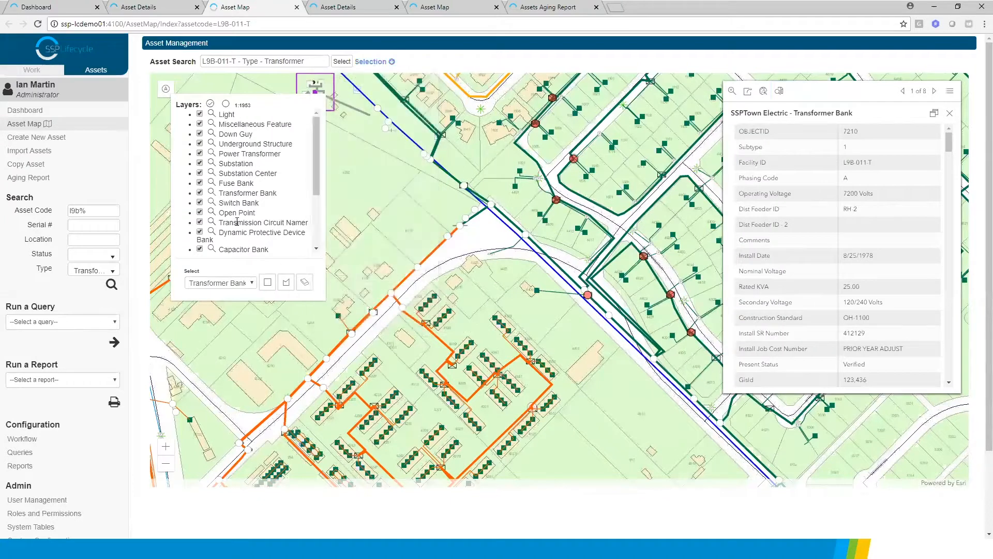
Open the related inspection work request from the L9B-011-T asset details and return to the asset
click(177, 10)
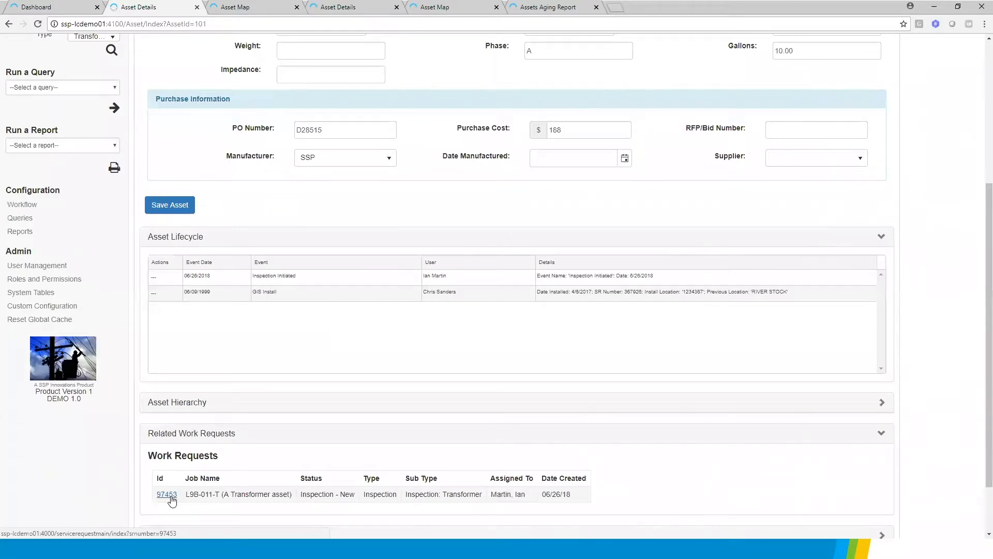
click(172, 496)
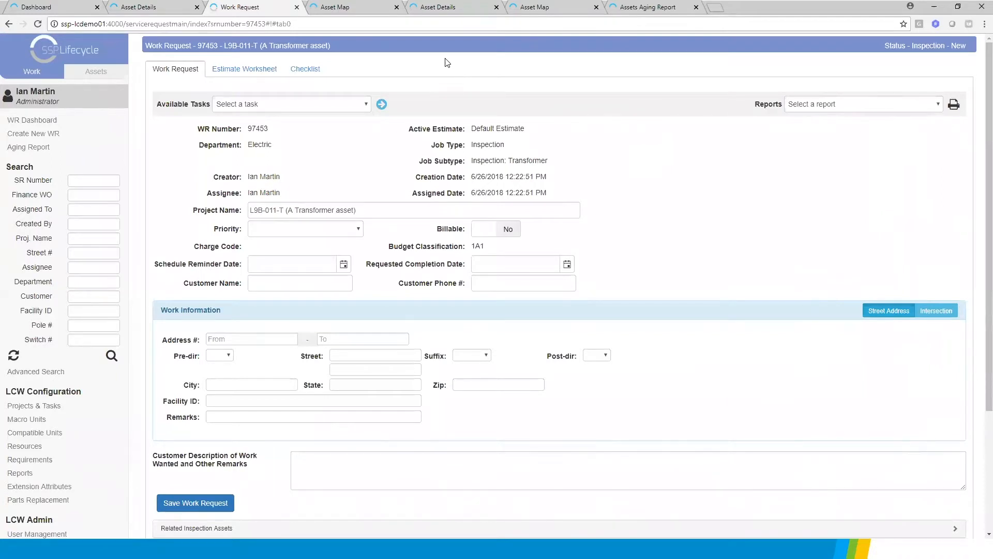
click(163, 8)
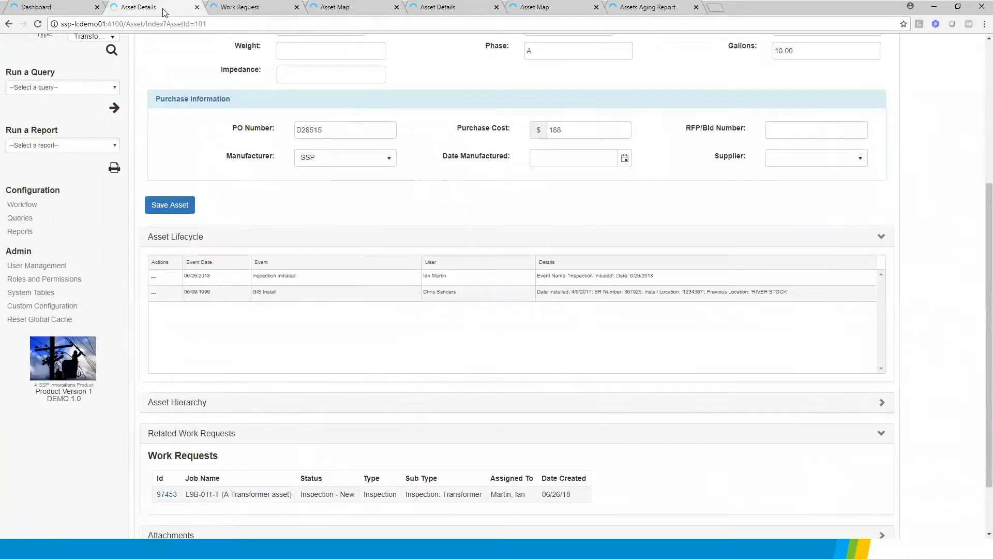
Try to upload the file ELEC_PO6423.csv as an attachment to the L9B-011-T asset
scroll(341, 269, down, 3)
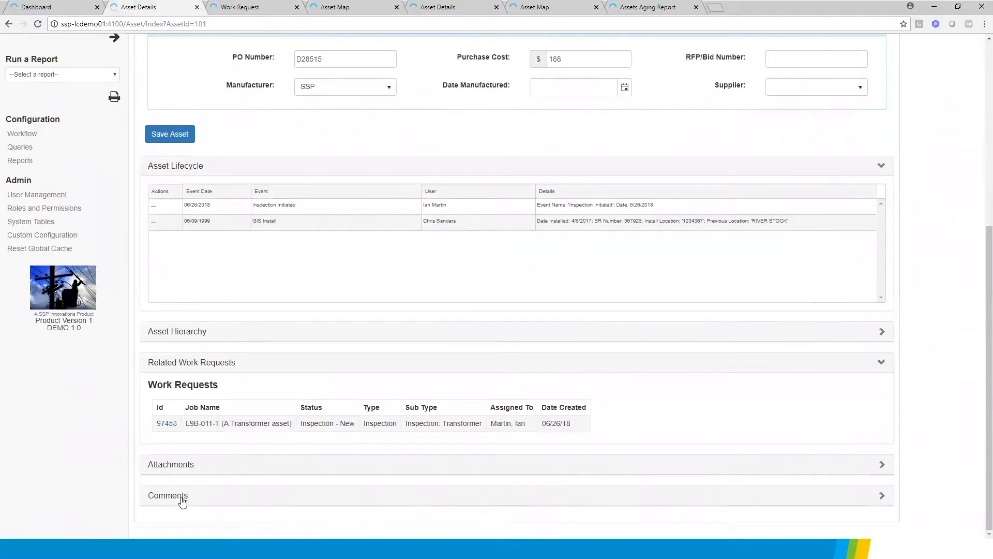
click(182, 466)
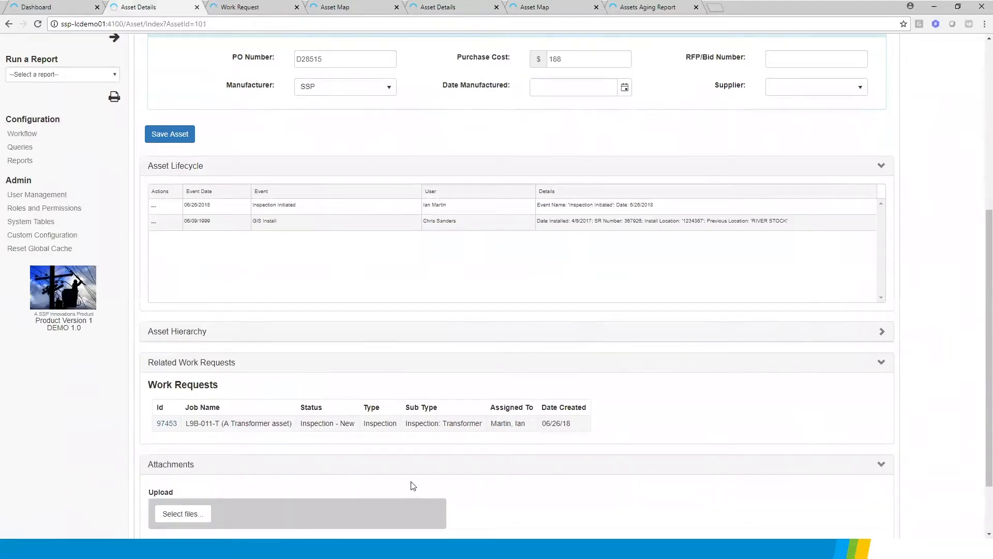
scroll(207, 450, down, 2)
click(182, 435)
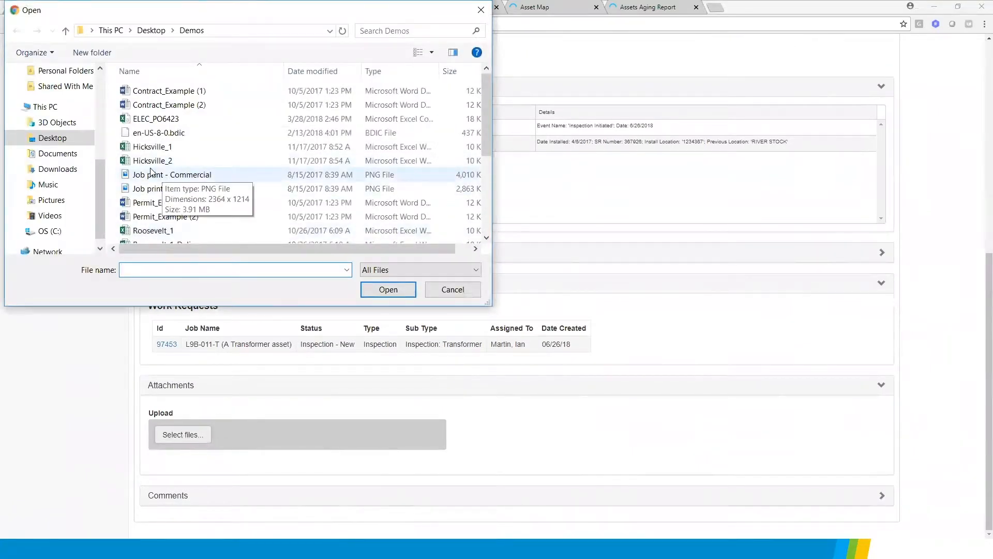
click(150, 119)
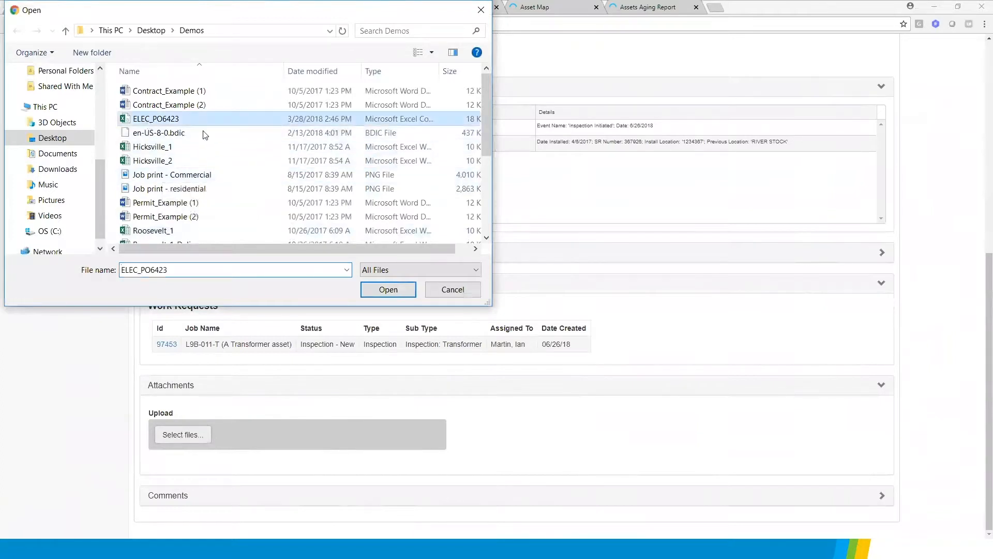
click(388, 290)
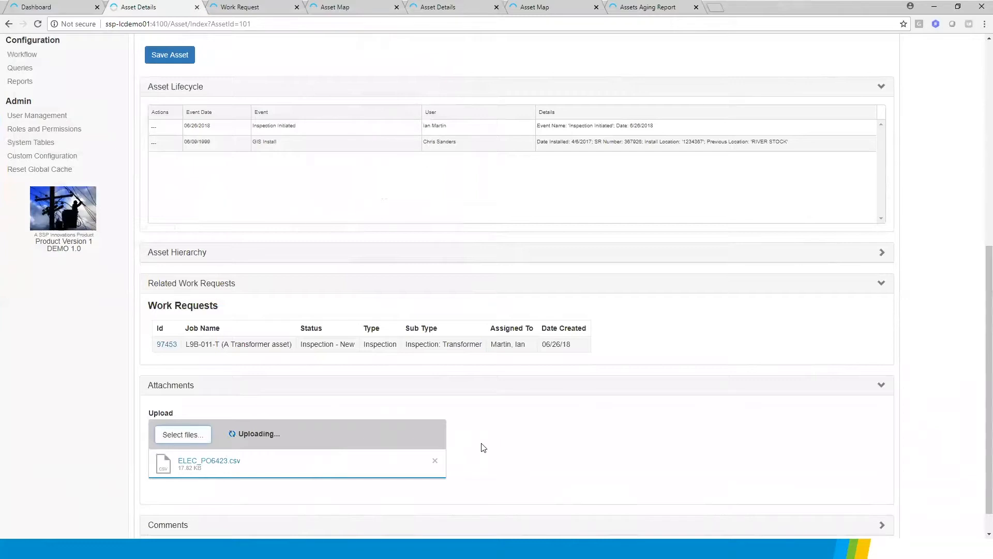
Post the comment "WQe need to inspect this asset" on the L9B-011-T asset
scroll(483, 448, down, 1)
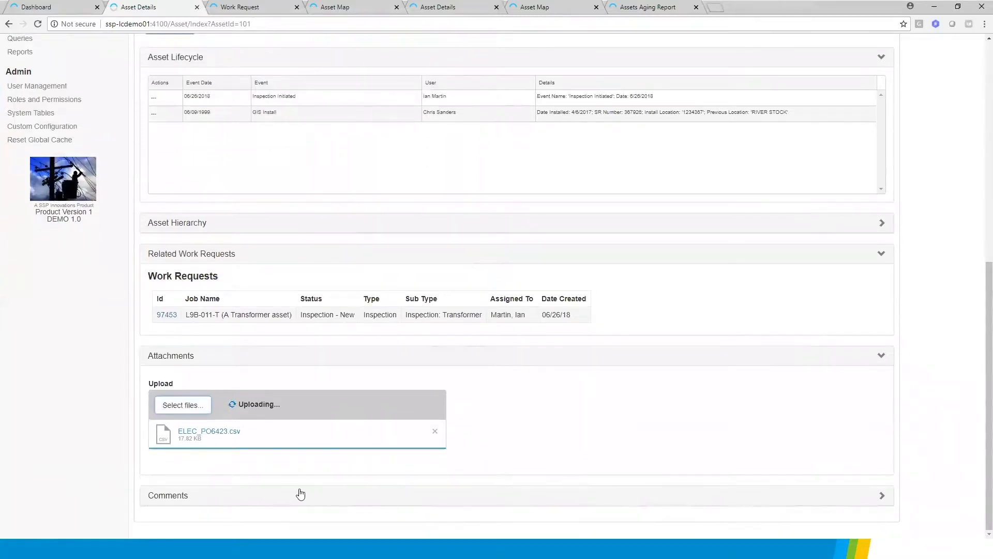
click(248, 497)
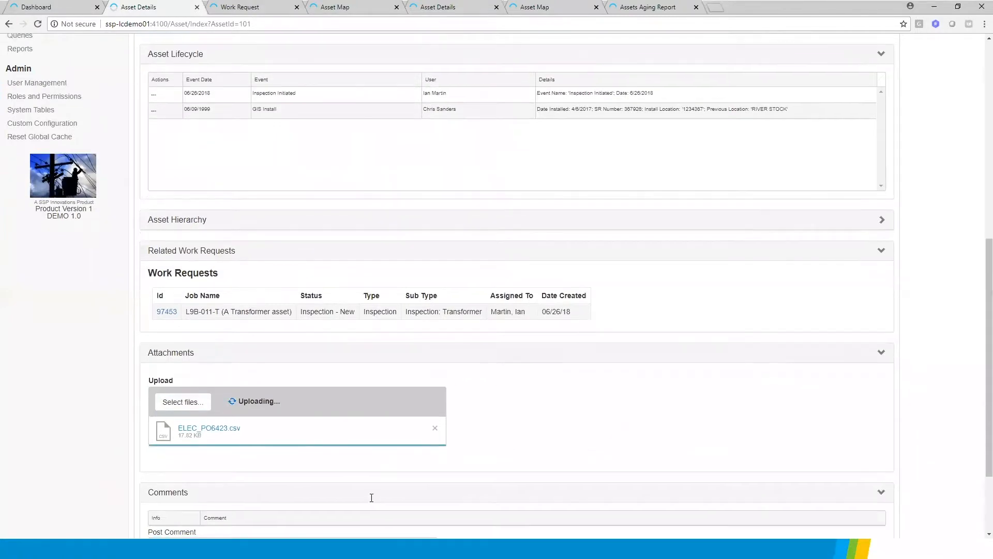
scroll(370, 497, down, 2)
click(185, 433)
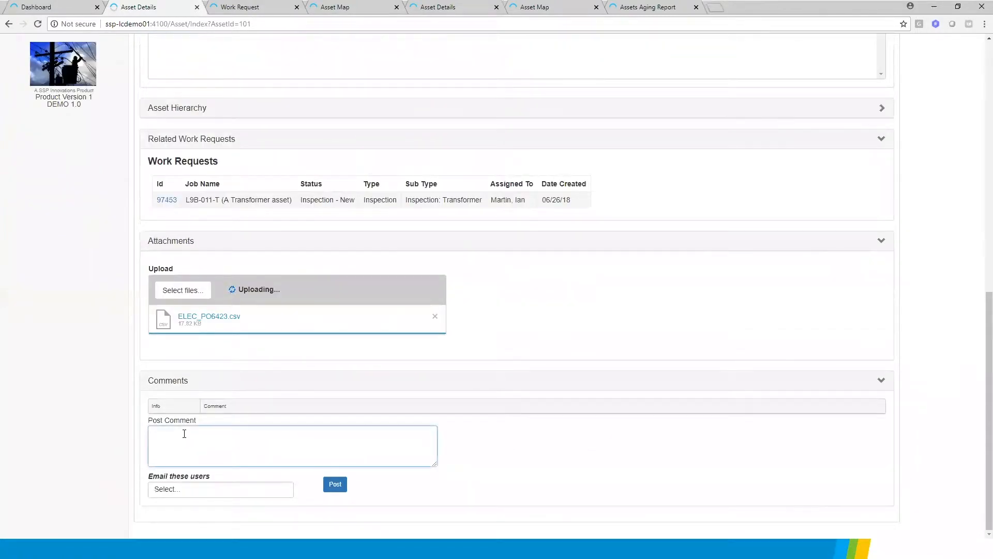
text(WQe need to inspect this asse)
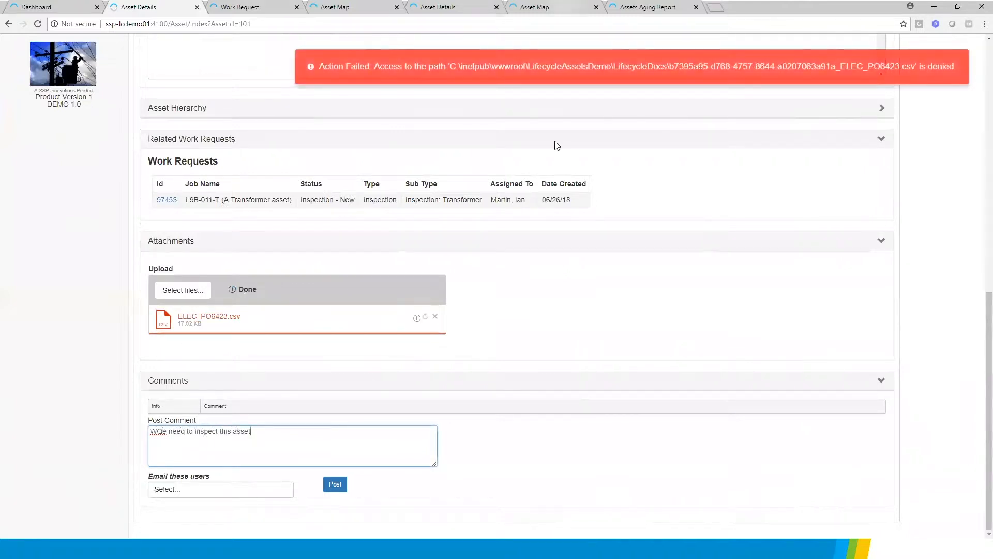
text(t)
click(925, 83)
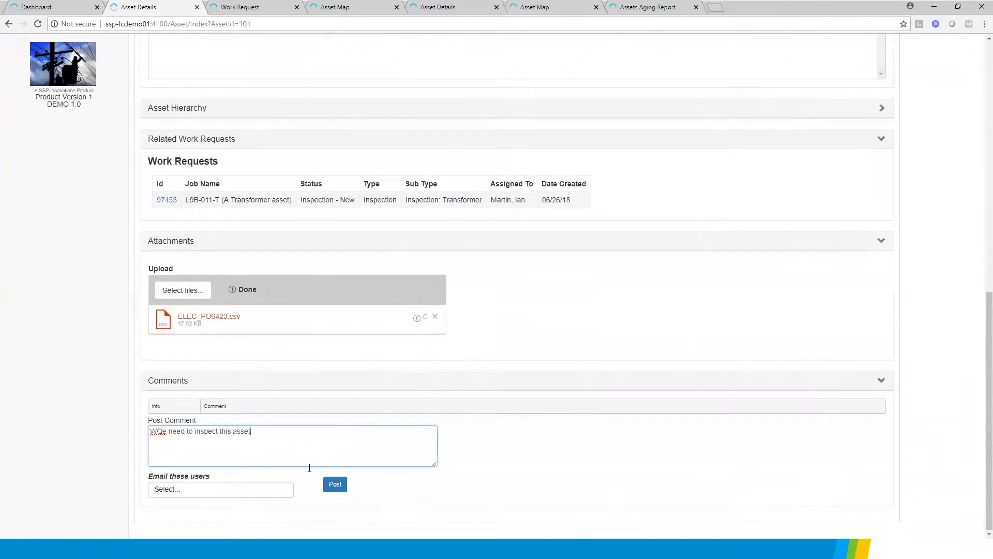
click(335, 485)
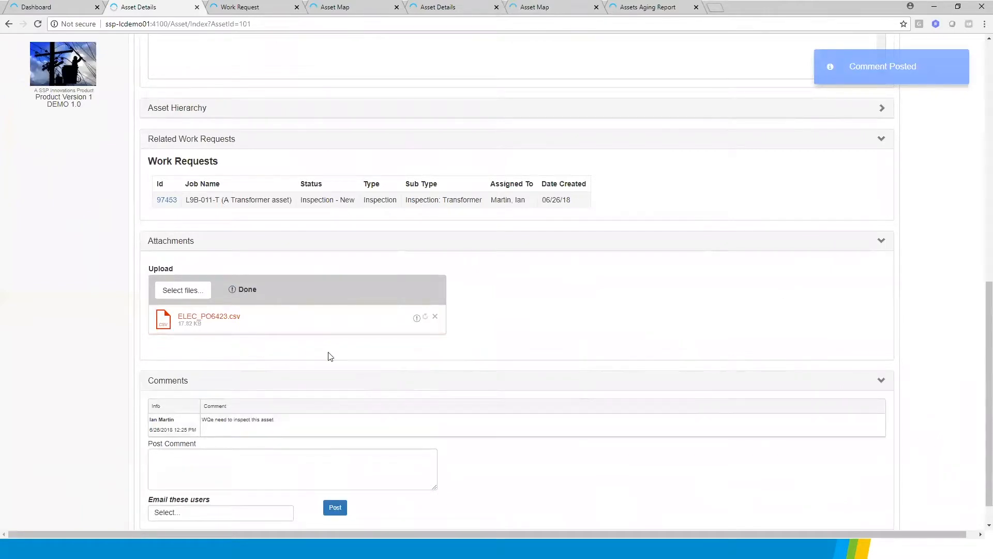
Search the assets for asset code l9c-012-s with no asset type filter
scroll(339, 368, up, 10)
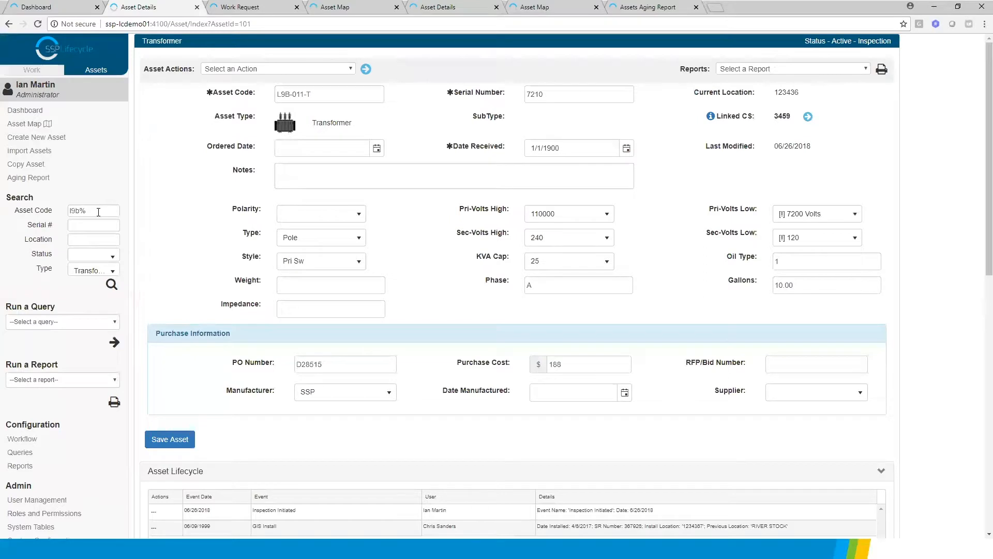
click(98, 212)
key(BackSpace)
key(BackSpace)
key(BackSpace)
key(BackSpace)
click(90, 271)
click(95, 288)
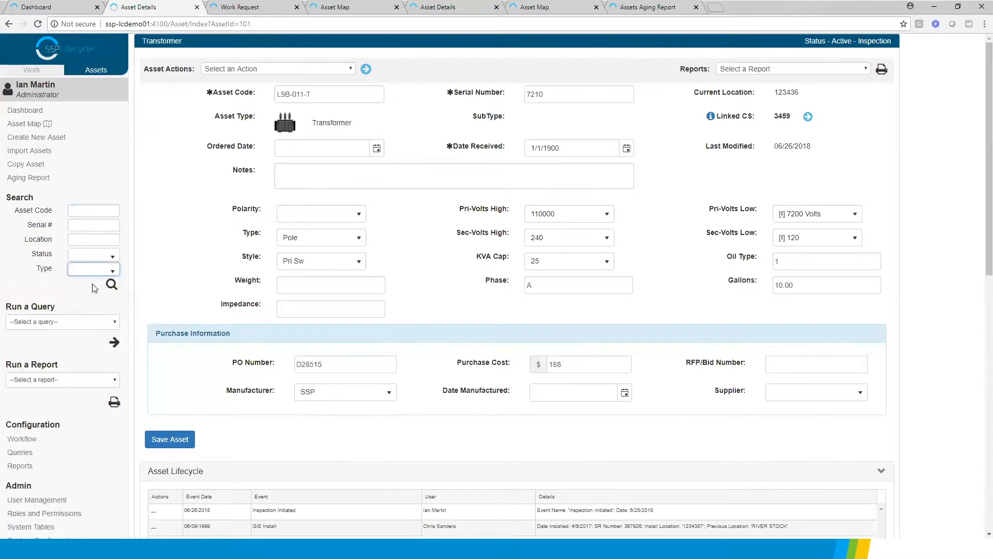
click(82, 209)
text(l9c-)
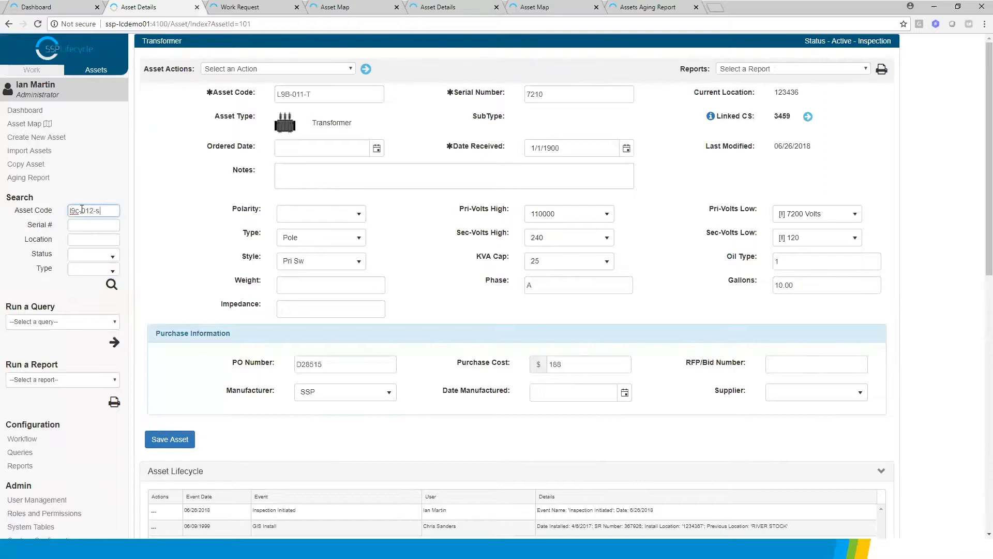
click(112, 285)
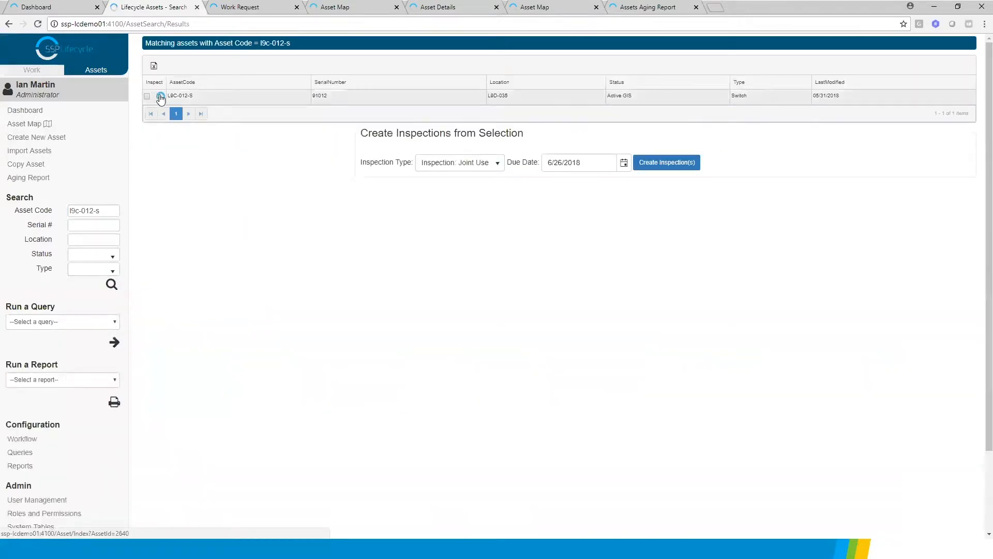
Open the details of switch L9C-012-S and review its full list of asset lifecycle events
click(160, 97)
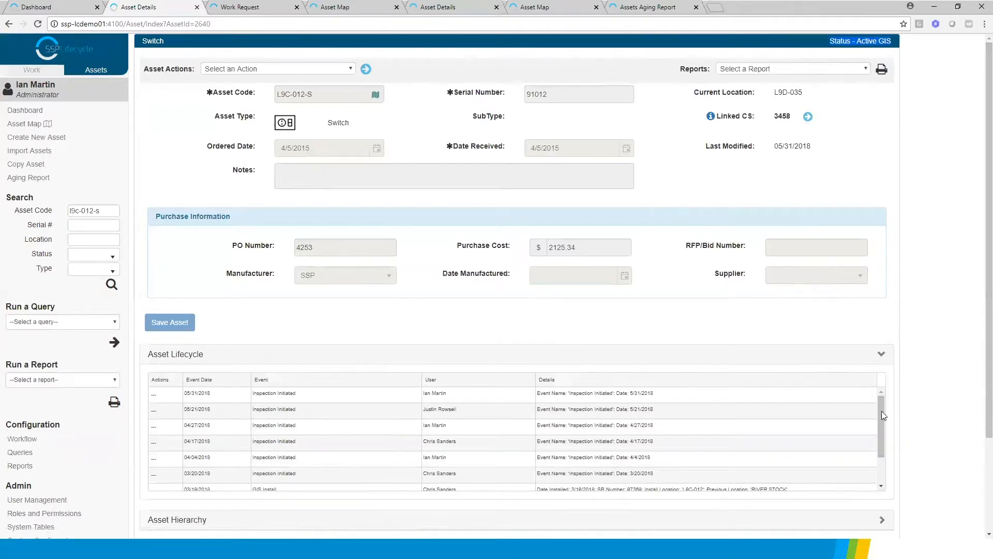
drag(880, 410, 879, 446)
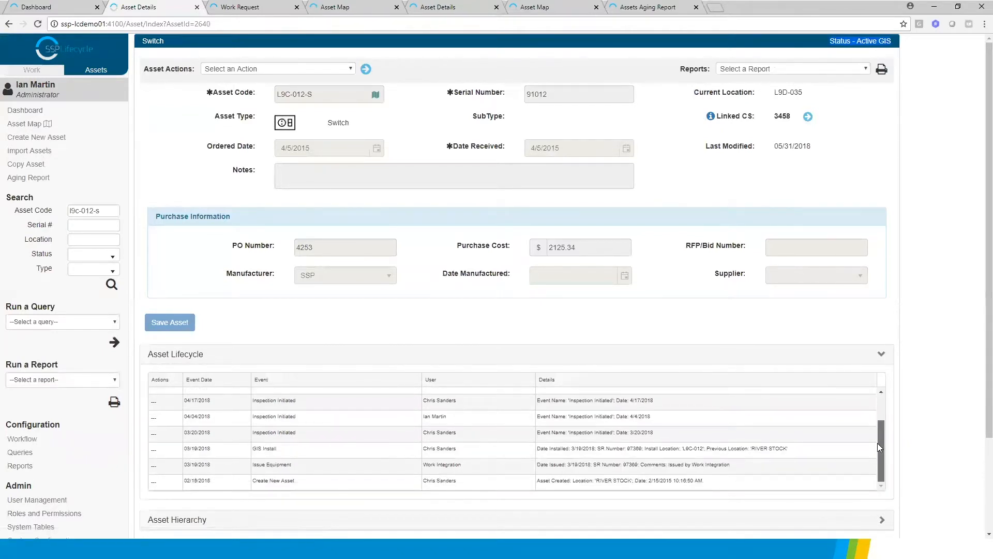
drag(878, 442, 881, 397)
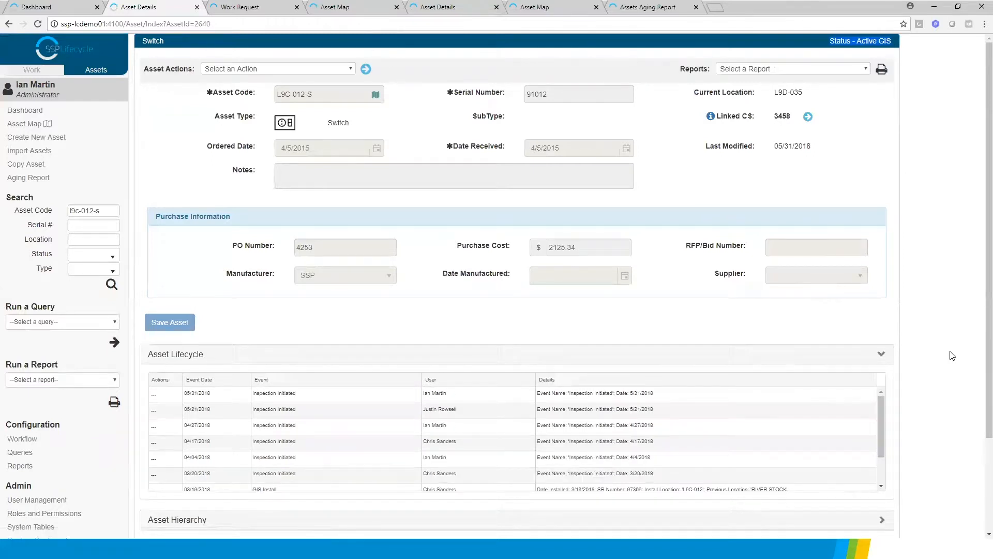
Show the switch's related work requests and inspect the "Upgrade of switch" request, closing it when done
scroll(317, 496, down, 3)
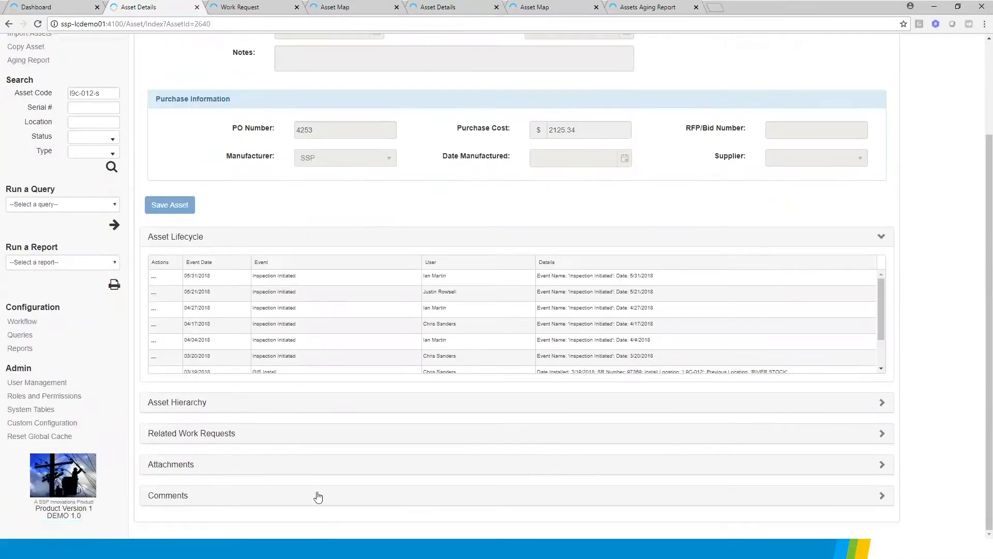
click(207, 434)
scroll(660, 462, down, 3)
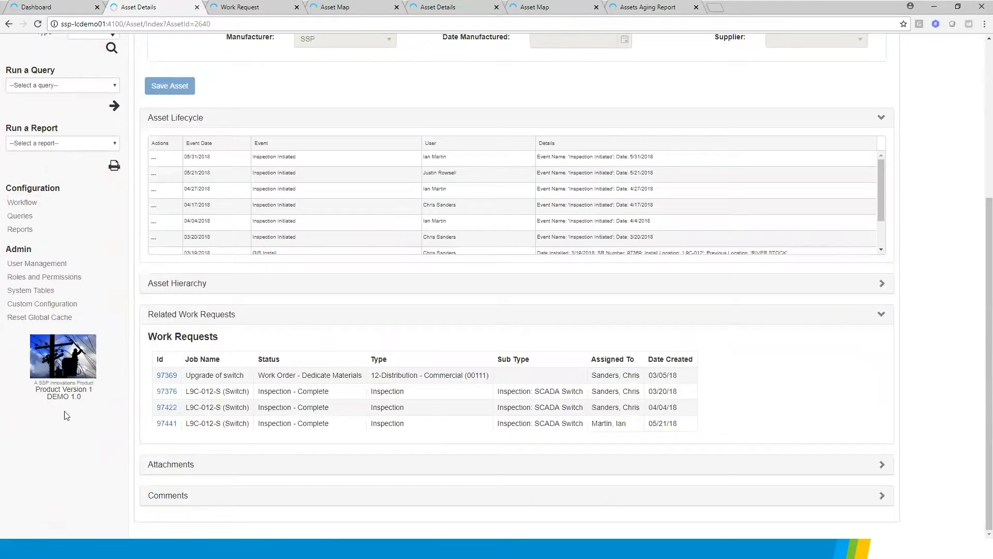
click(167, 375)
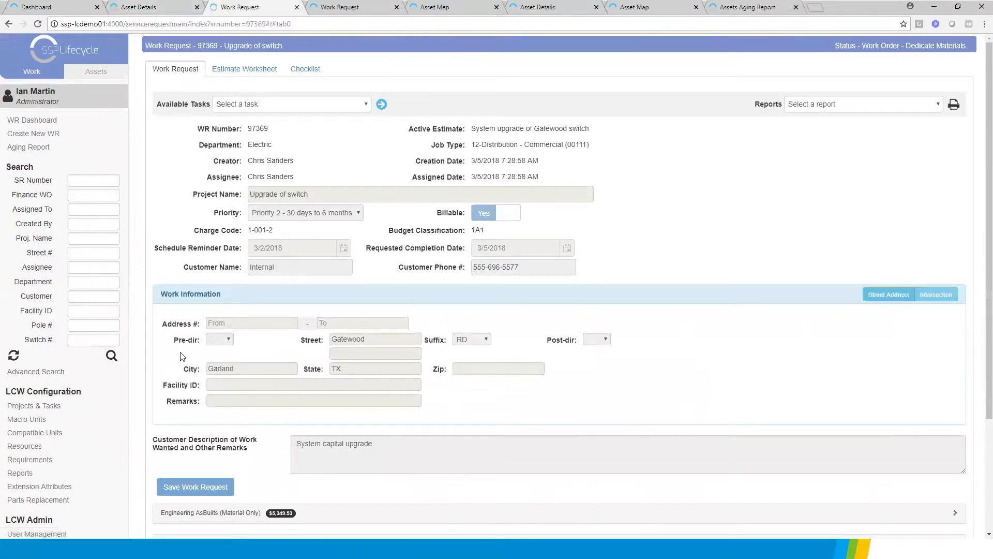
click(297, 8)
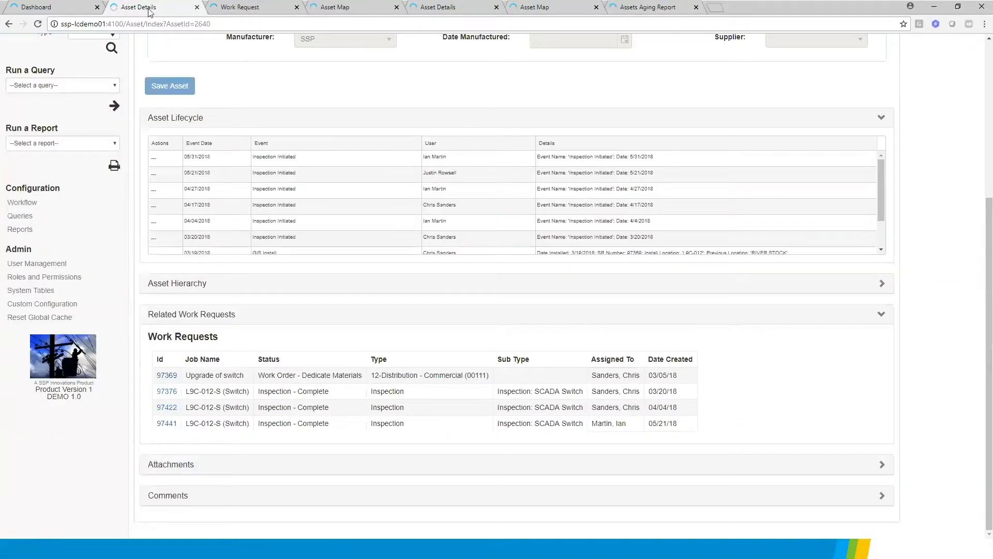
Open the child battery SWITCH-B1 from the switch's asset hierarchy and display the battery's own hierarchy
click(194, 285)
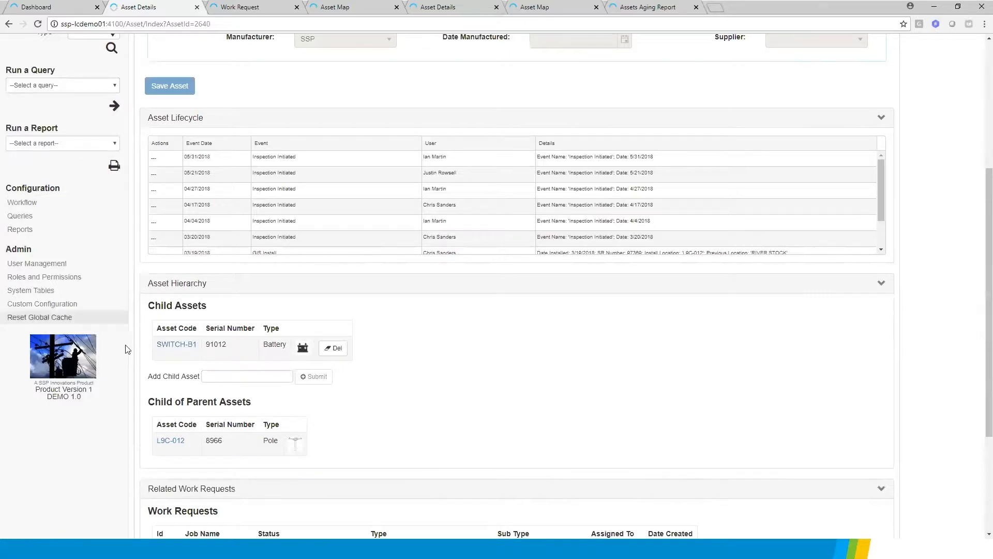
click(176, 345)
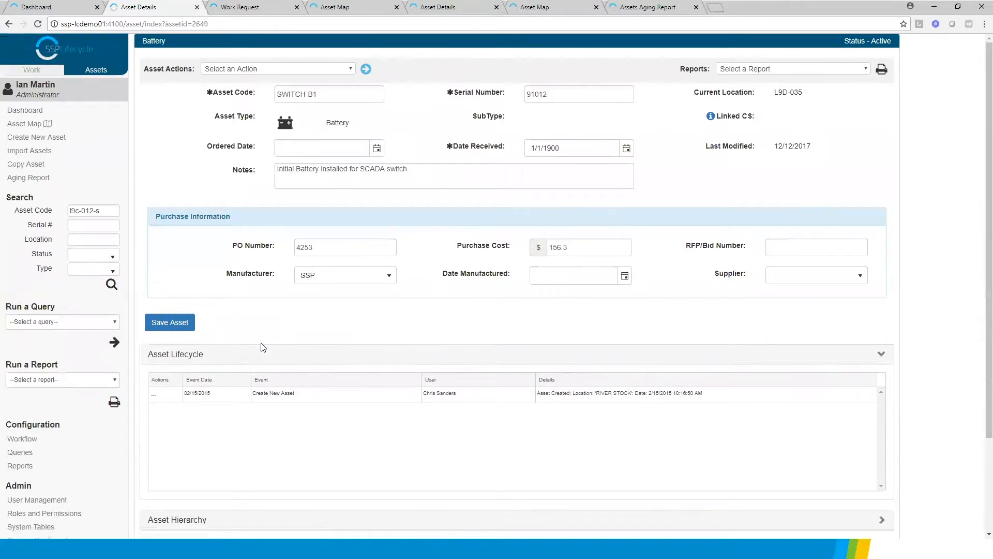
scroll(248, 378, down, 2)
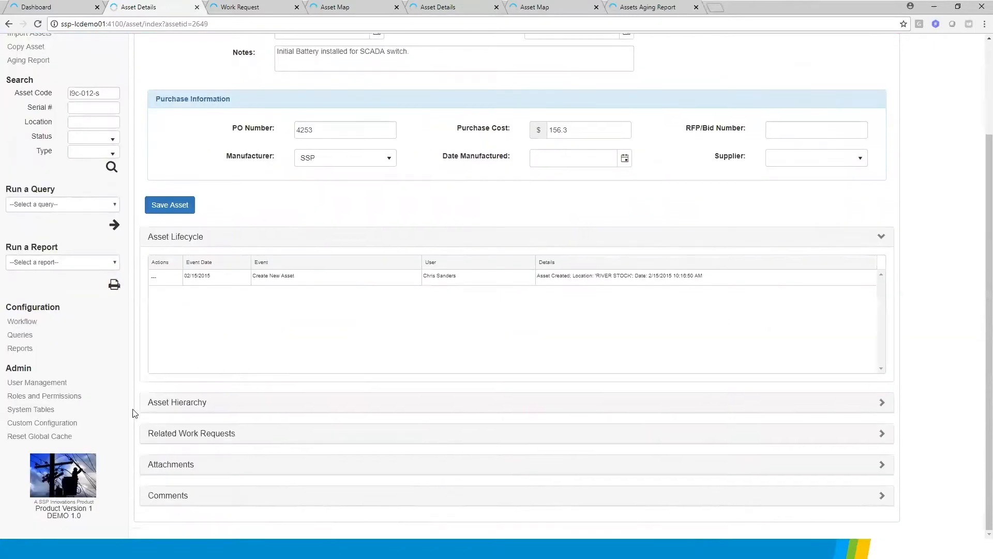
click(190, 404)
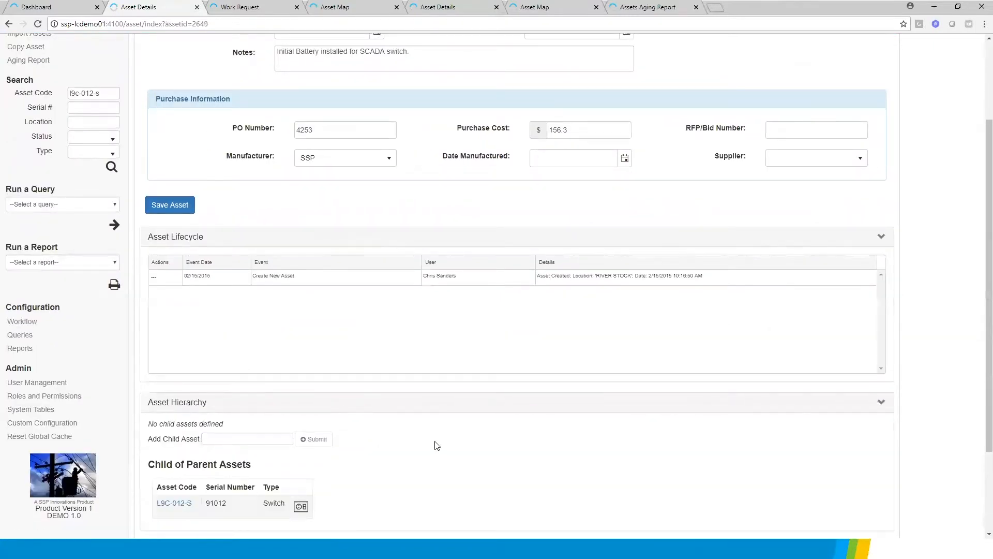
Return from the battery to its parent switch L9C-012-S through the asset hierarchy
scroll(268, 429, down, 2)
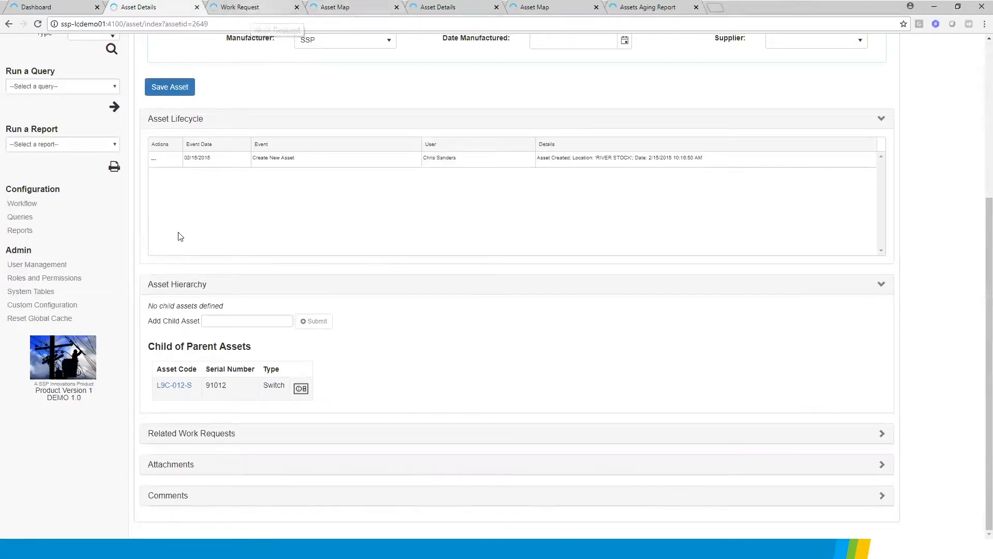
click(161, 387)
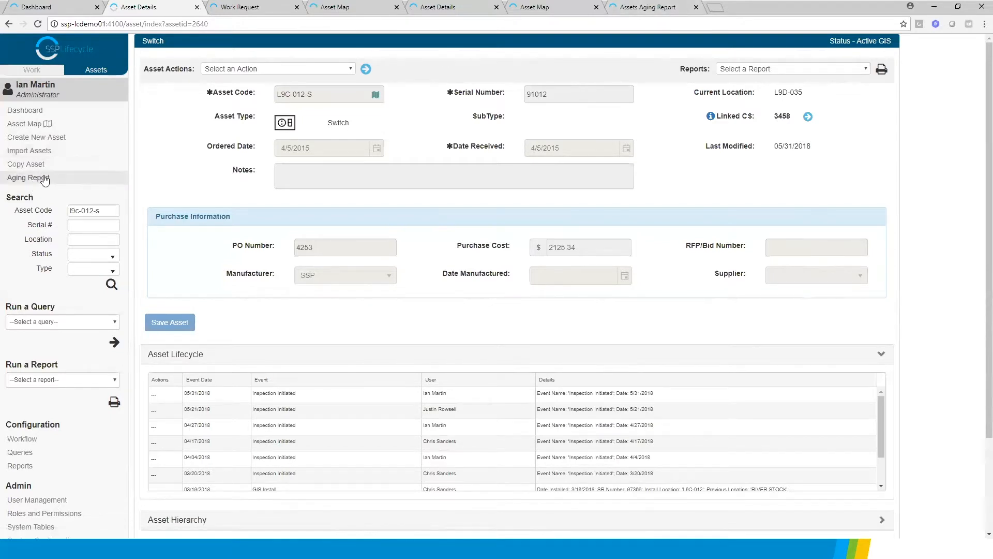
Generate the aging report for transformers in Active - Inspection status over 120 days, and view the exported spreadsheet in Excel, closing it when done
click(648, 8)
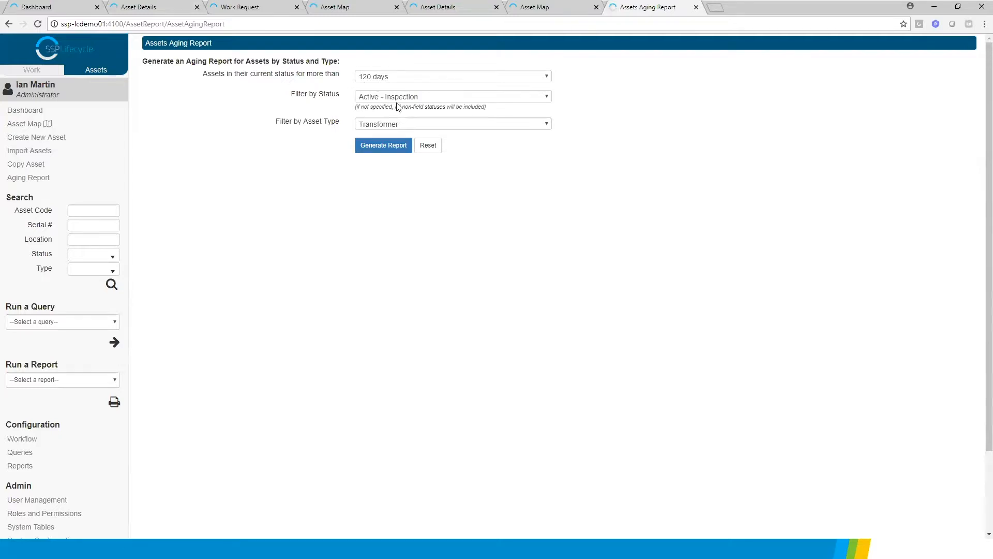
click(383, 145)
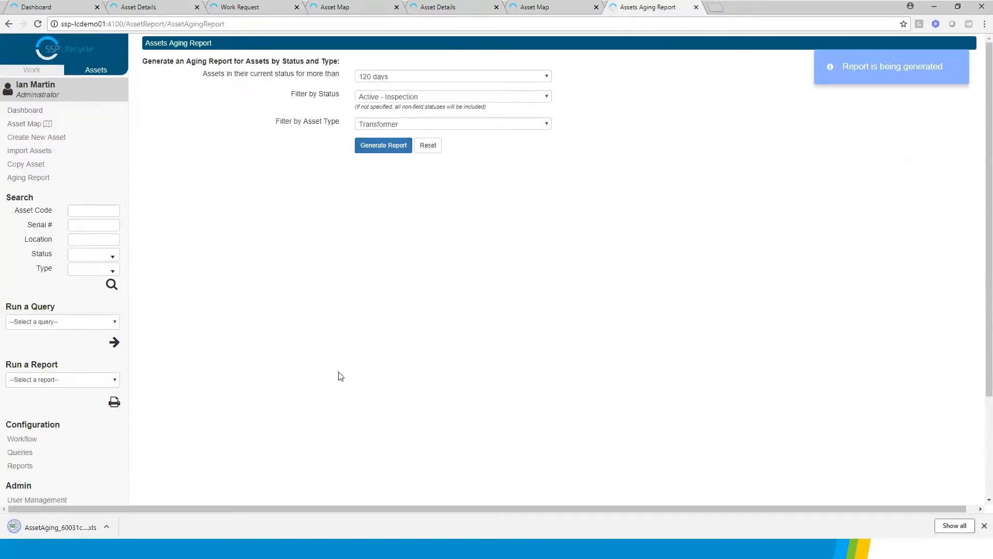
click(65, 528)
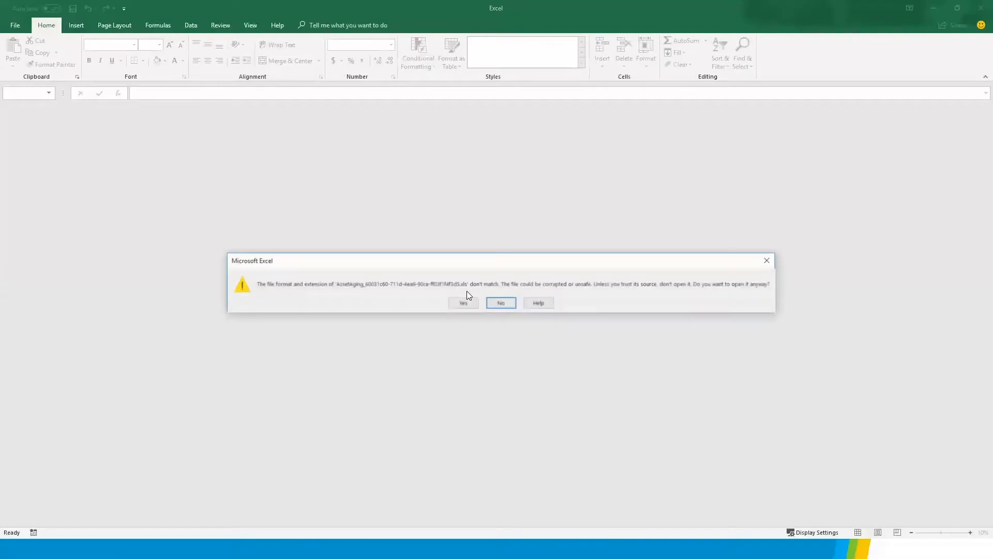
click(465, 304)
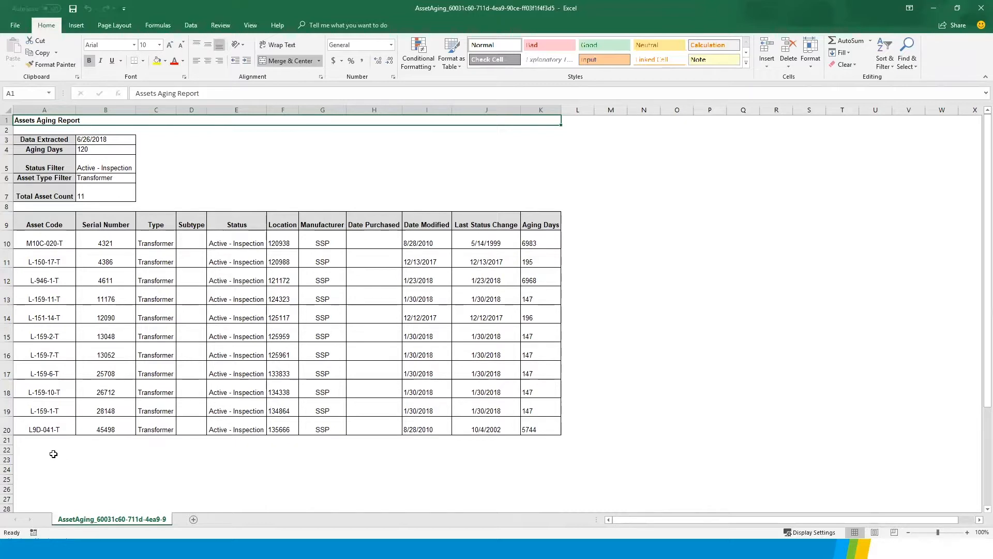
click(979, 10)
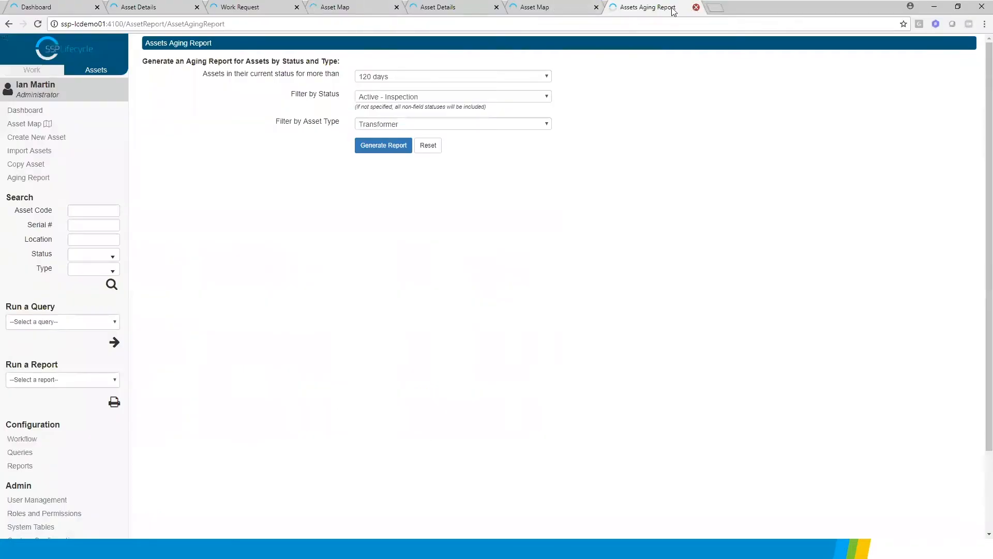
Close the aging report, asset map, duplicate asset details and work request pages, and display the assets dashboard
click(696, 7)
click(596, 7)
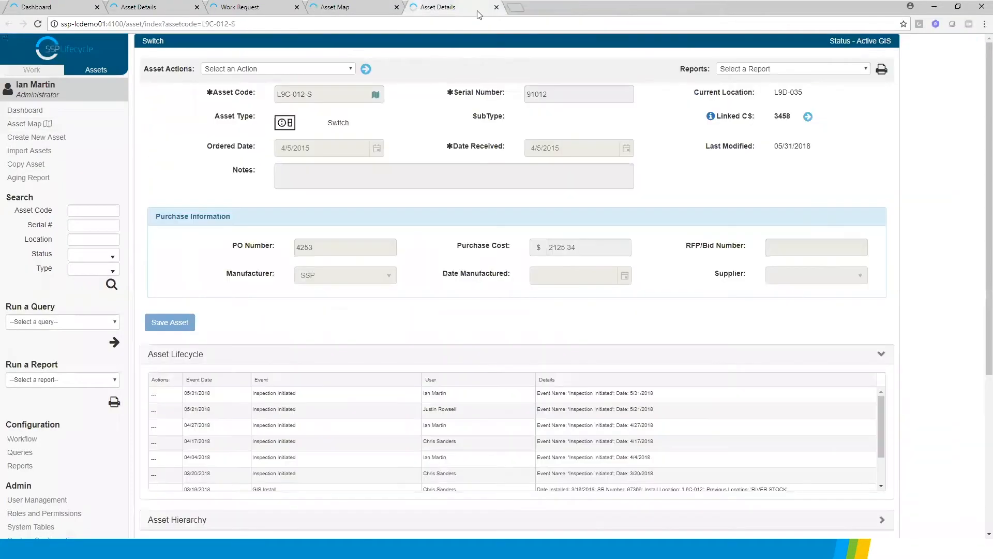
click(496, 7)
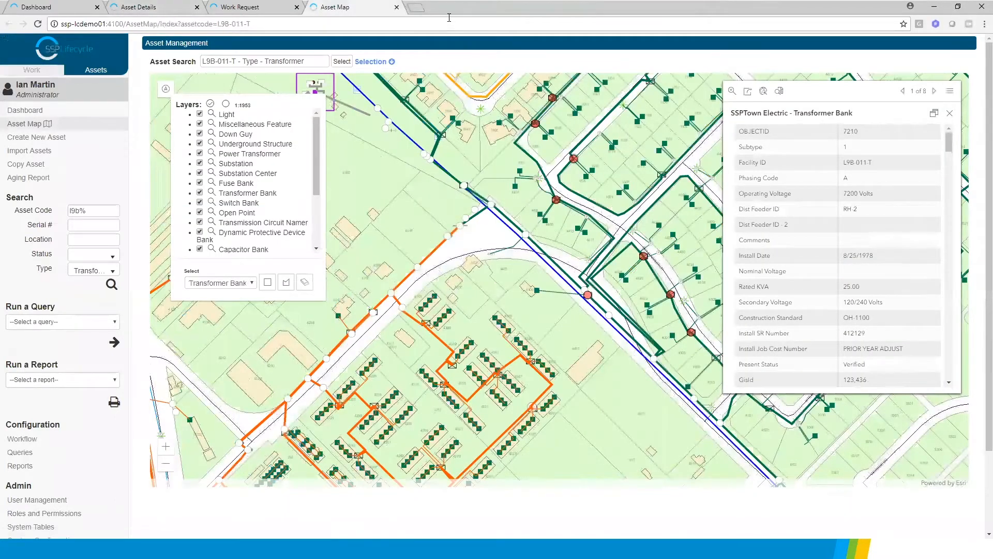
click(397, 8)
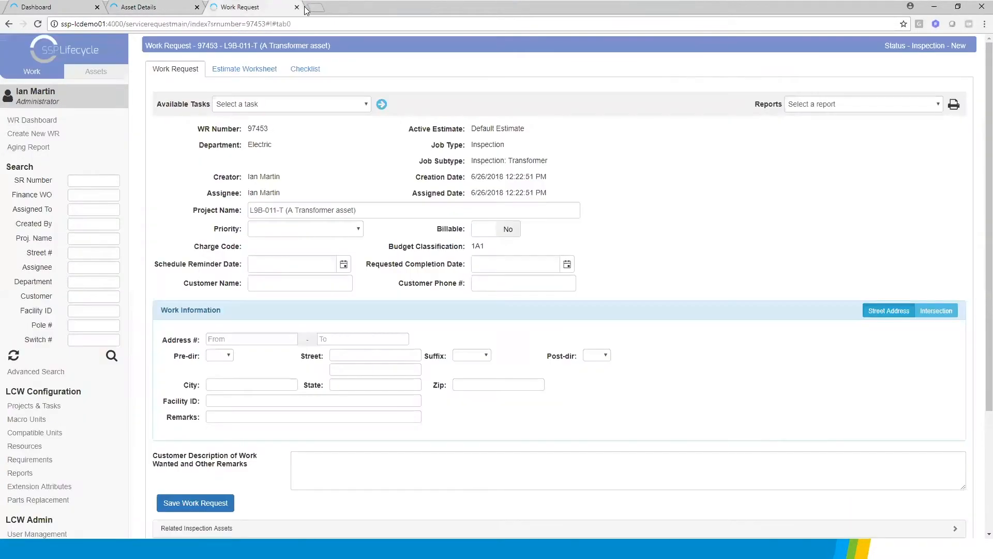
click(297, 8)
click(21, 110)
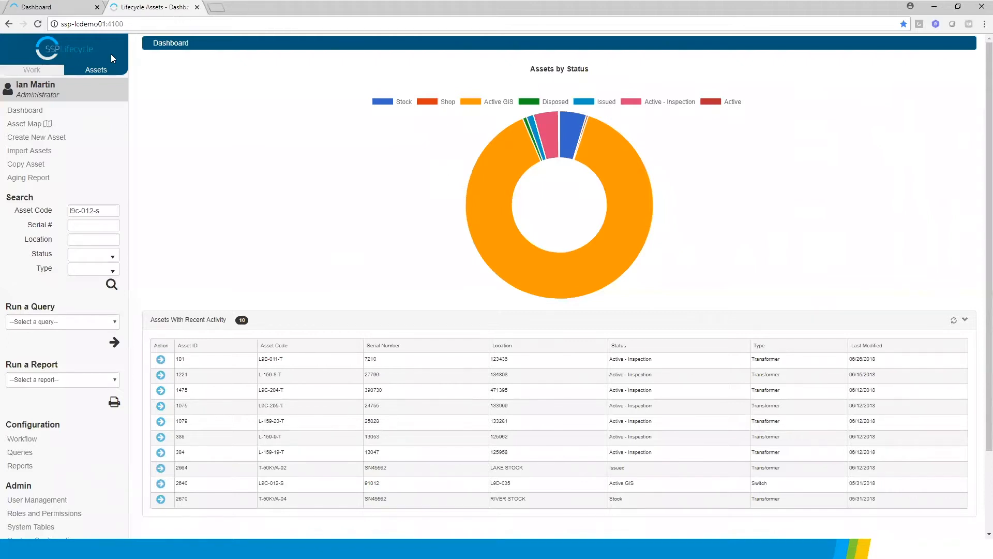
On the work dashboard, view the unassigned job requirements for ADM116, ACREP01 and SYS100 in turn, collapsing each group after viewing
click(33, 75)
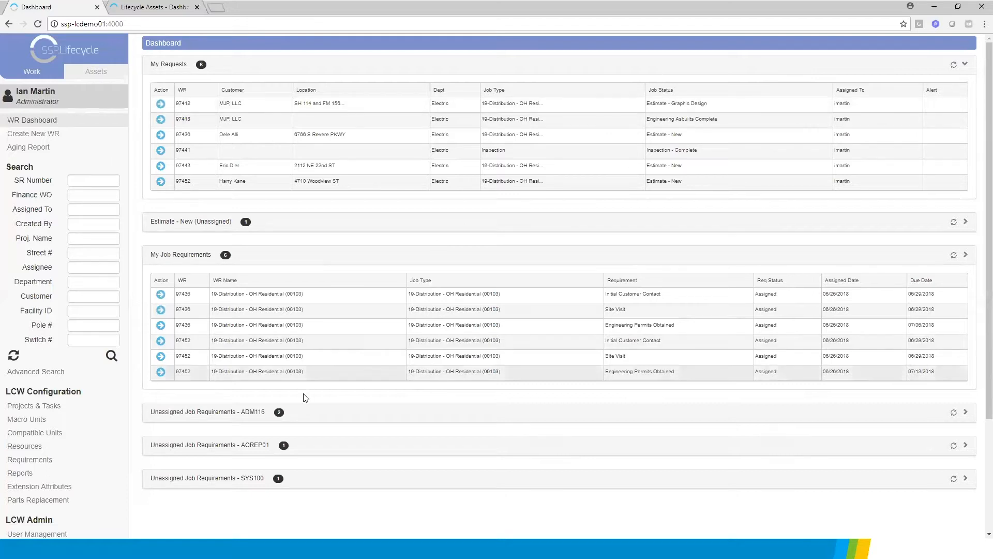
click(320, 417)
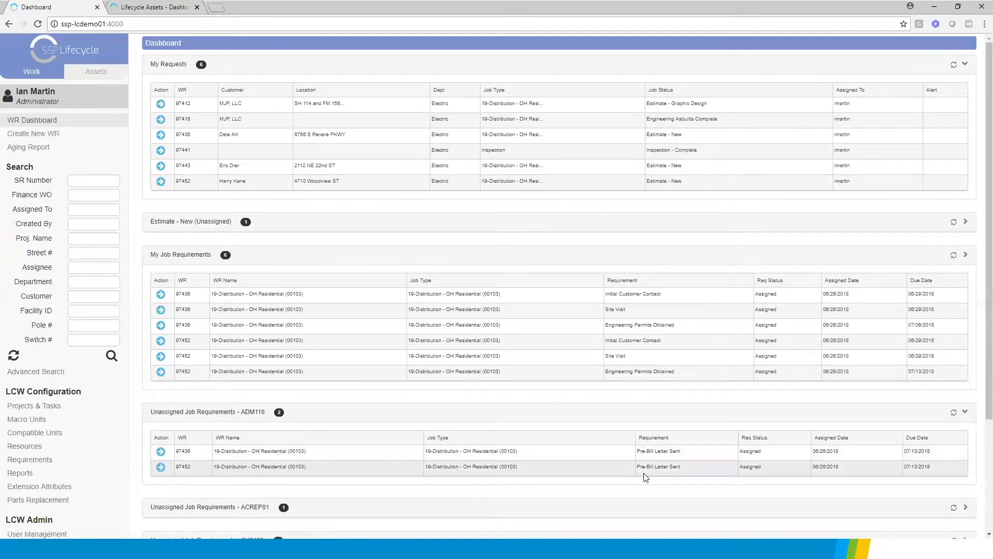
click(963, 412)
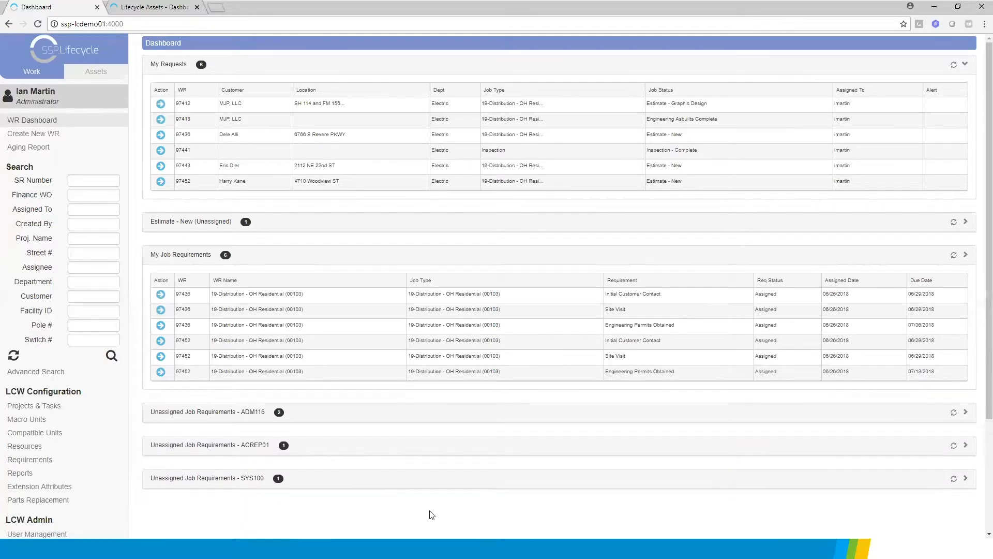
click(361, 449)
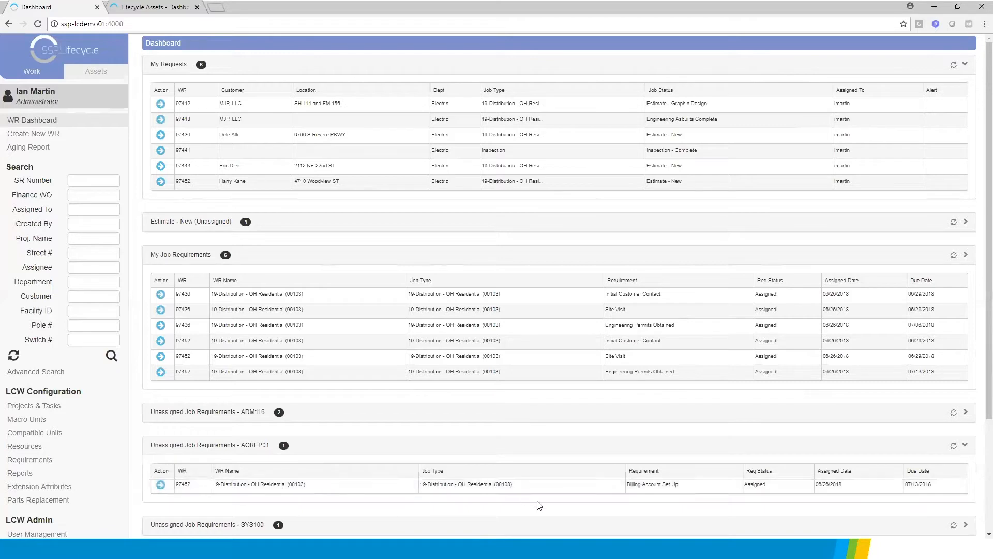
click(965, 445)
click(398, 481)
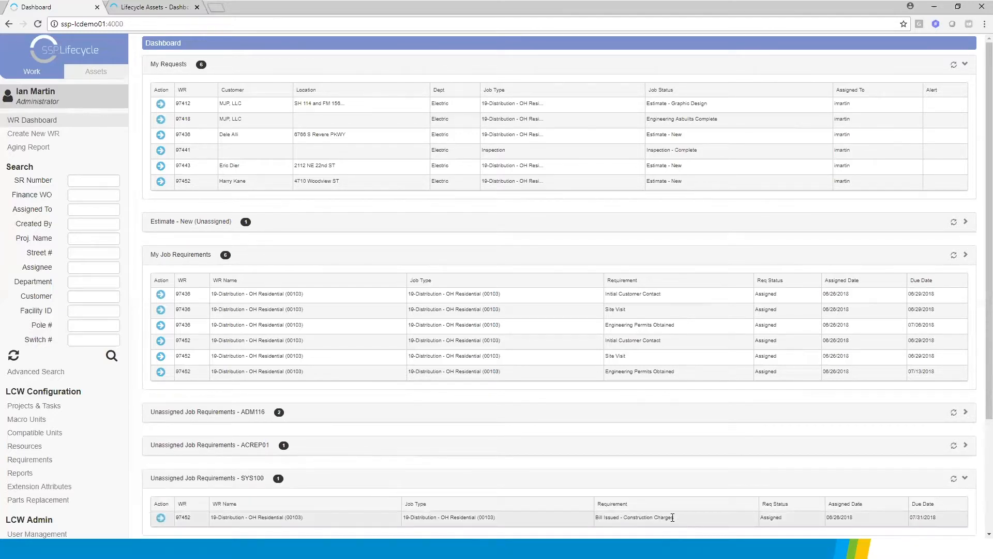
click(965, 479)
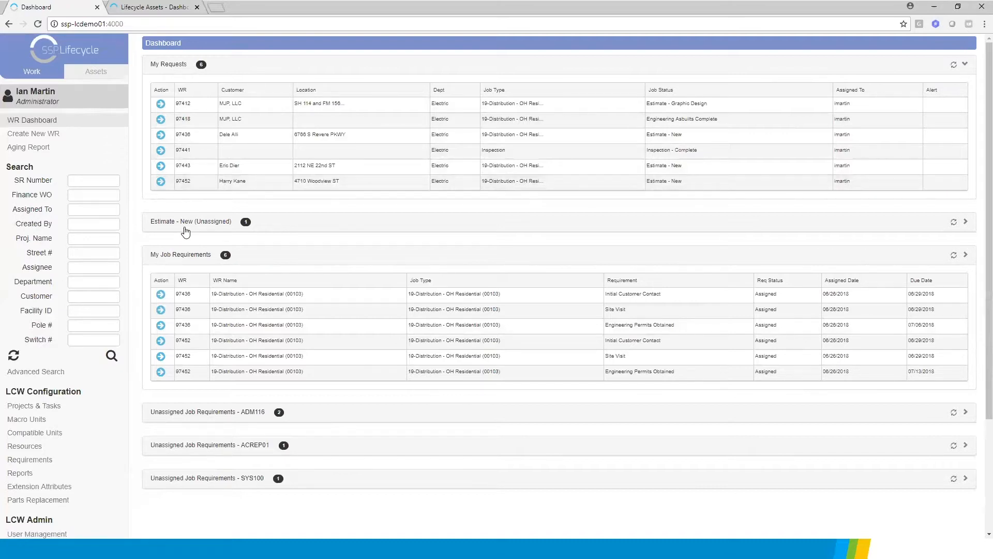
Open the unassigned Estimate - New request "C/O POLE" and reassign the service request to the signed-in user
click(321, 225)
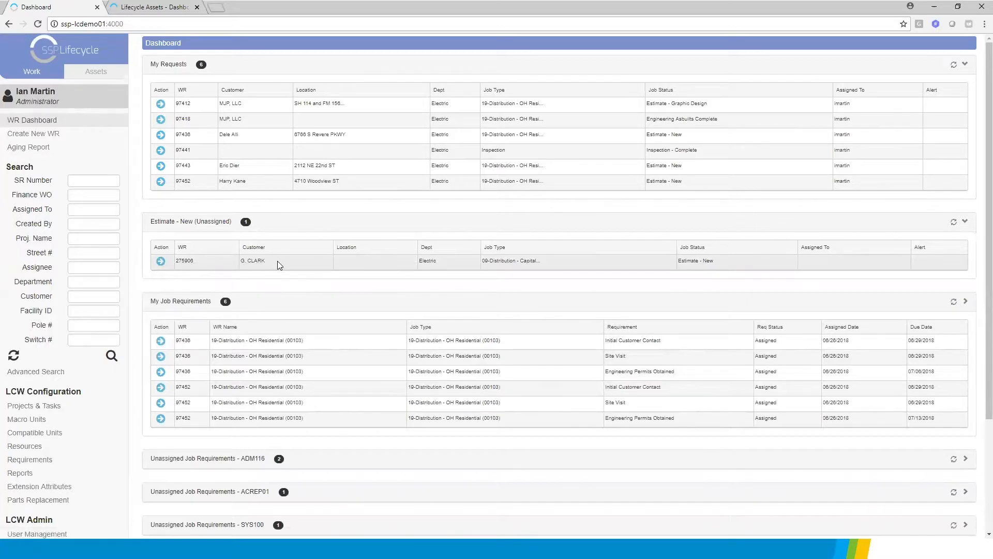
click(160, 263)
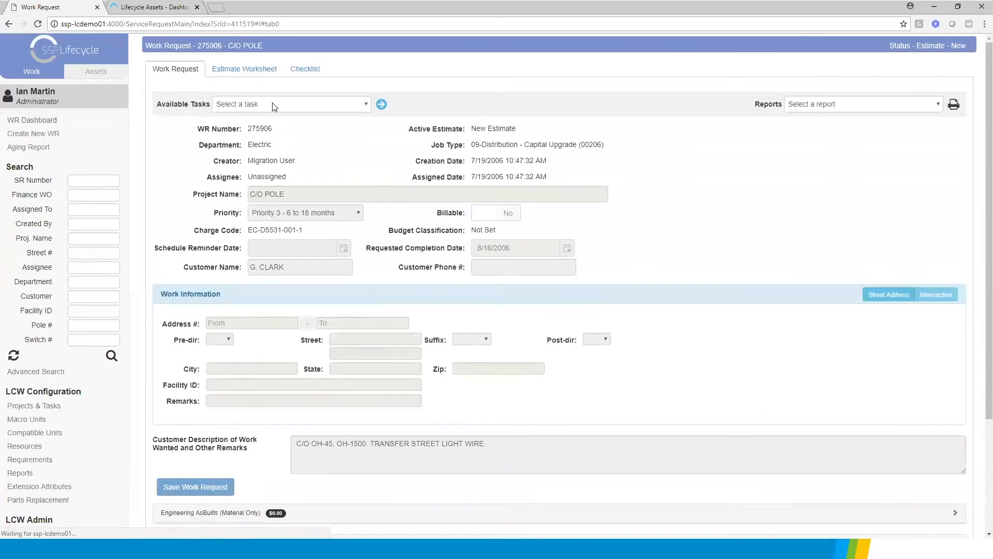
click(273, 103)
click(250, 127)
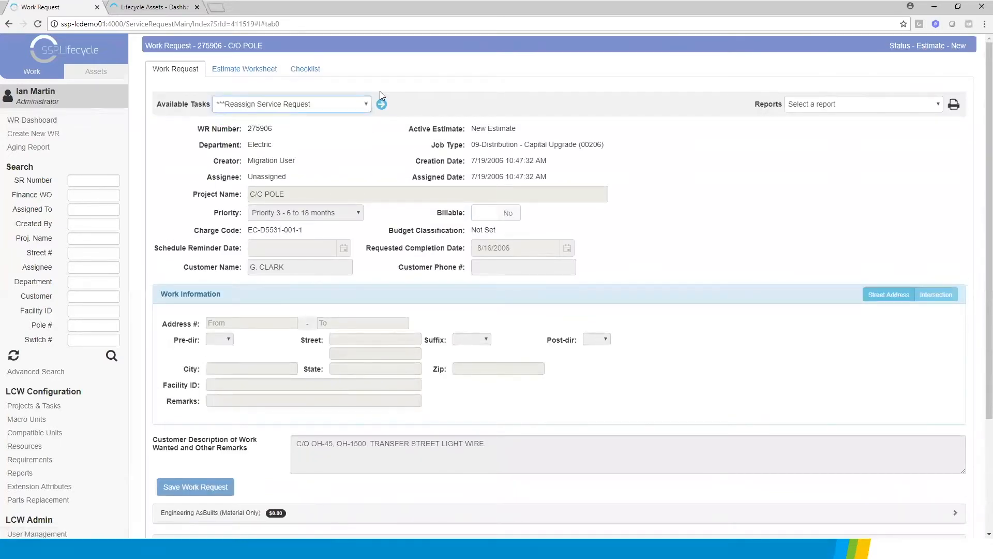
click(381, 104)
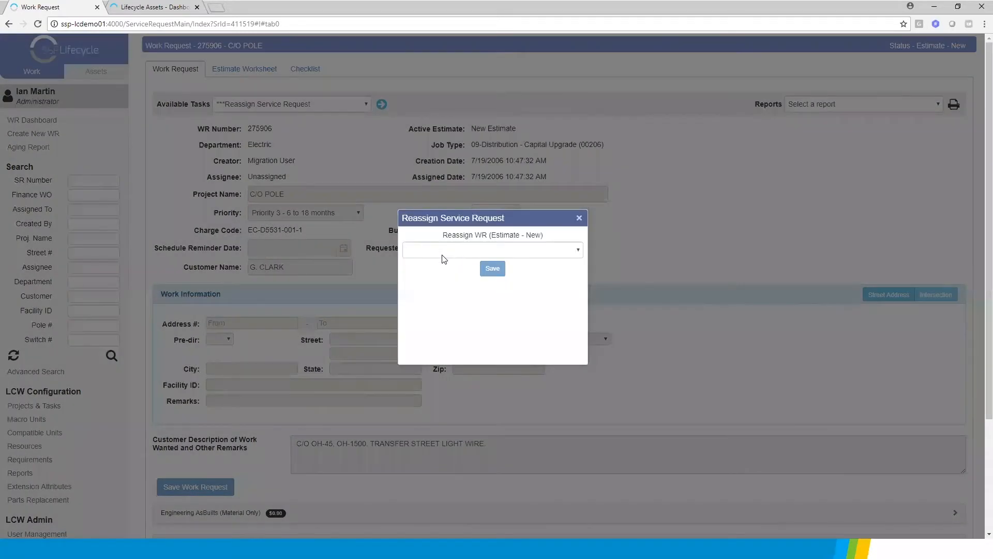
click(442, 252)
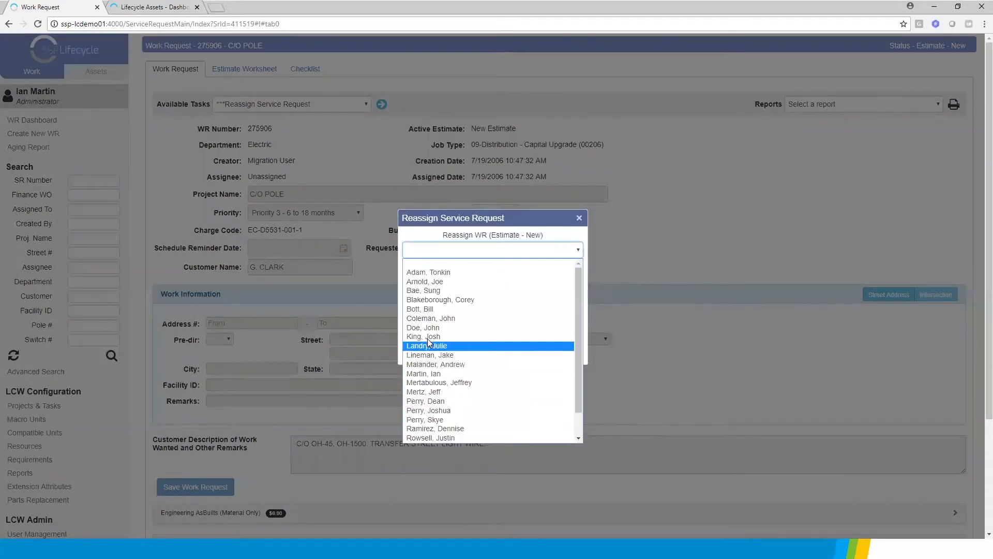
click(427, 373)
click(497, 269)
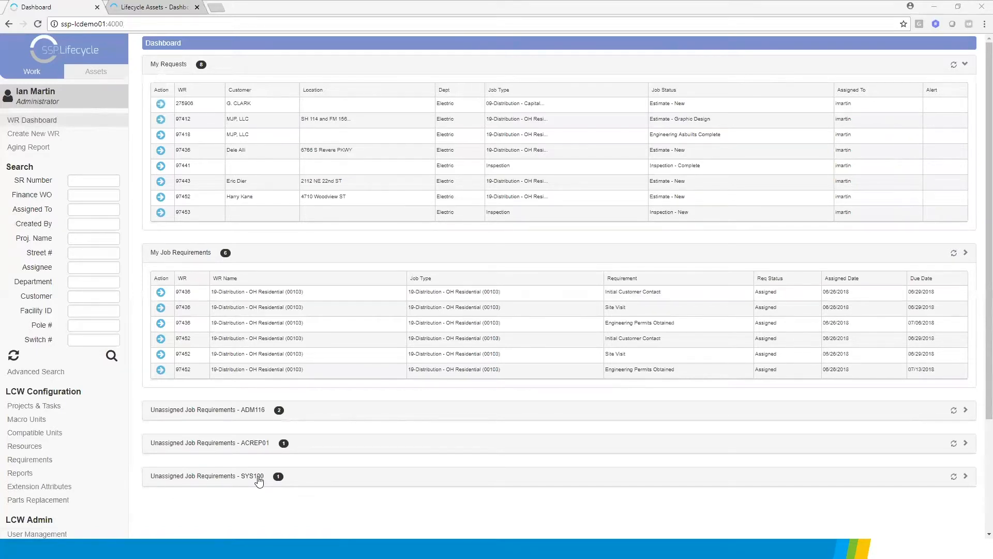
Switch to the Outlook notification e-mail for the Site Visit requirement and open the checklist of its linked work request
key(alt+Tab)
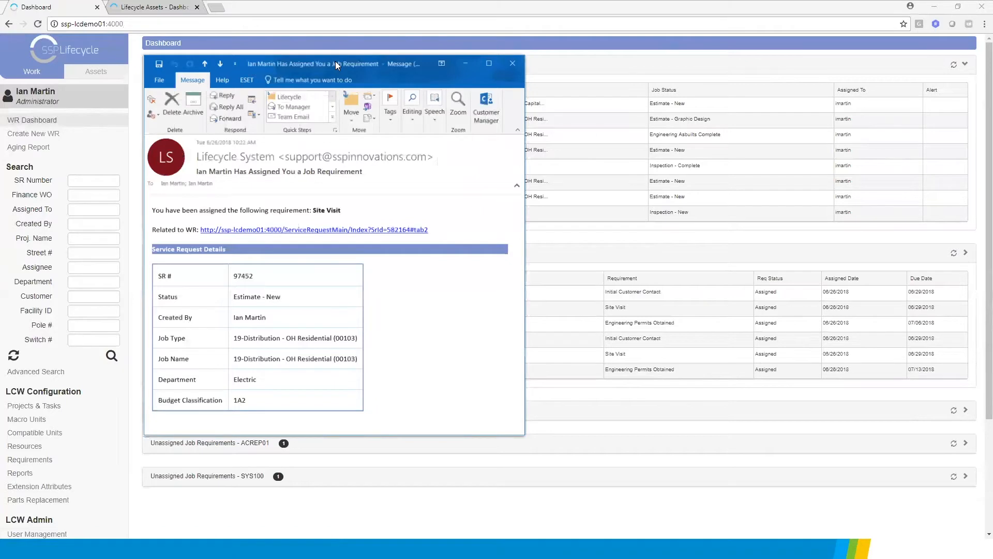
drag(335, 62, 334, 61)
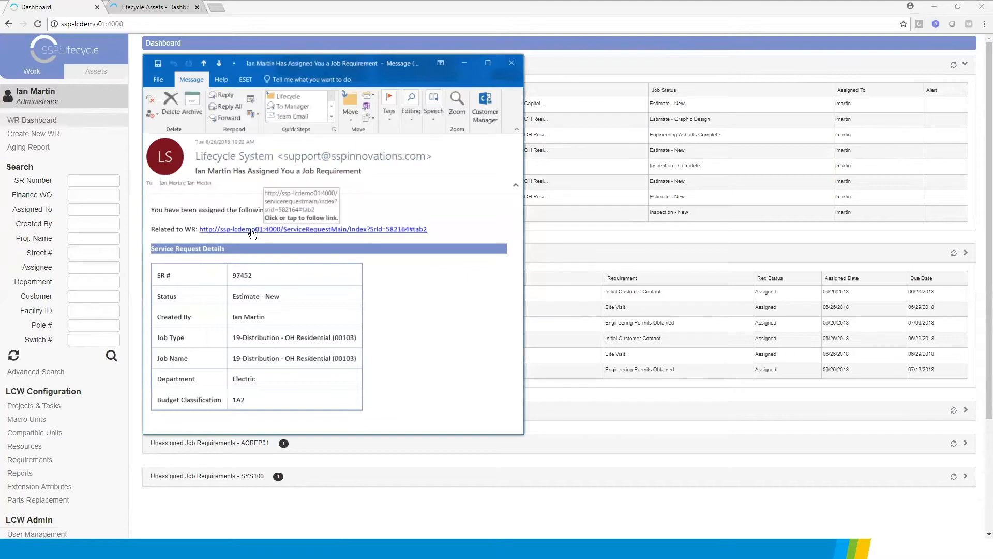
click(295, 229)
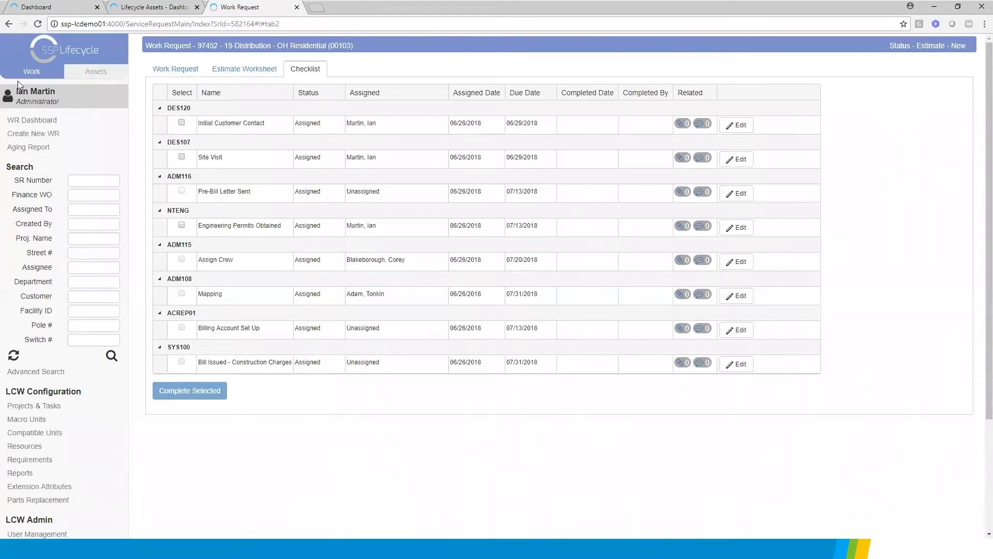
Run the Assign to Engineer task on the OH Residential work request, choosing the signed-in user as engineer
click(179, 73)
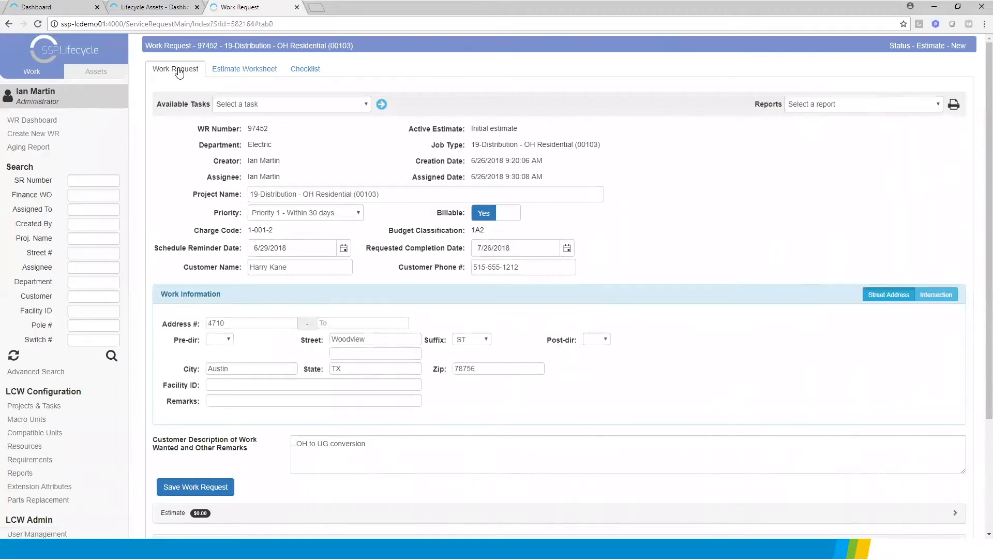
click(305, 103)
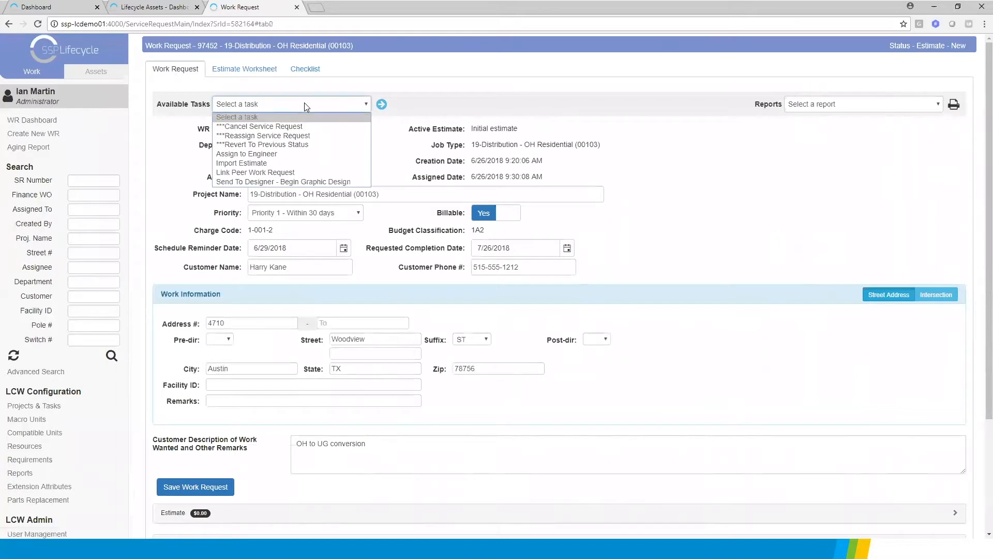
click(254, 154)
click(381, 104)
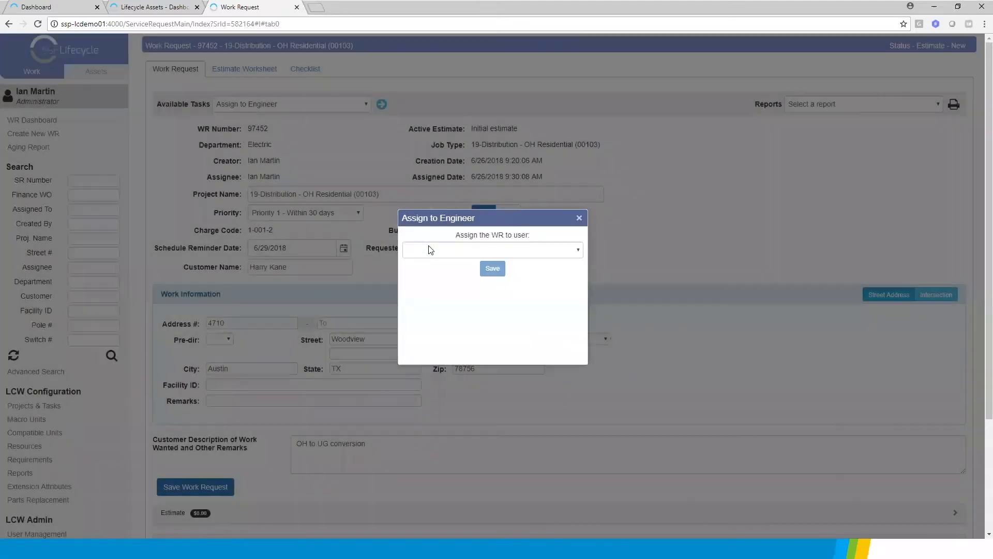
click(492, 249)
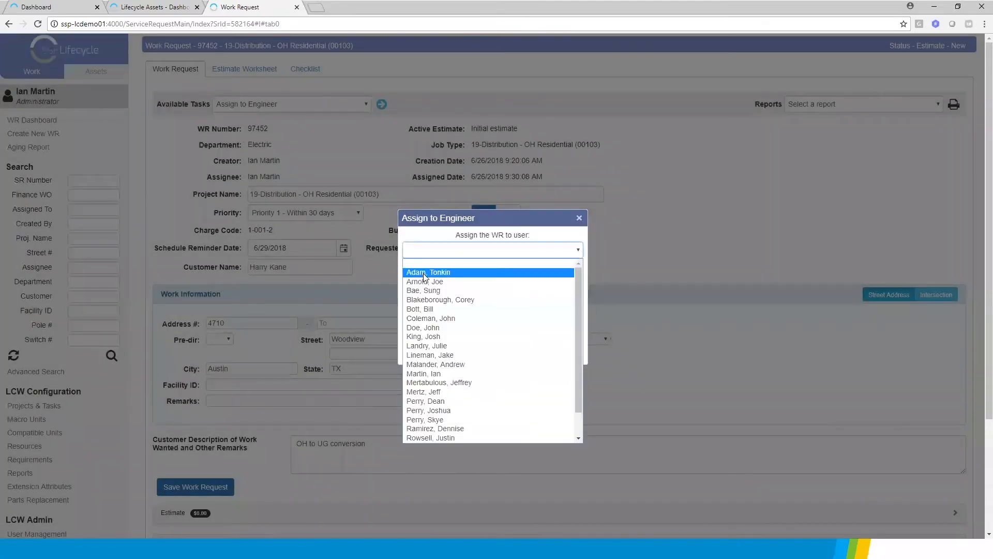
click(435, 374)
click(493, 269)
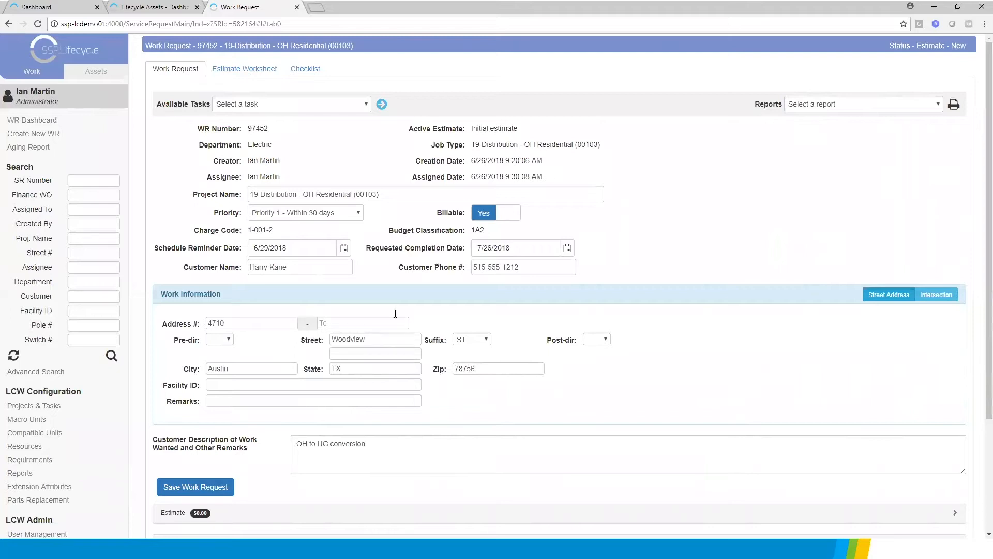
Open the work request's estimate worksheet and start editing the initial estimate
click(250, 72)
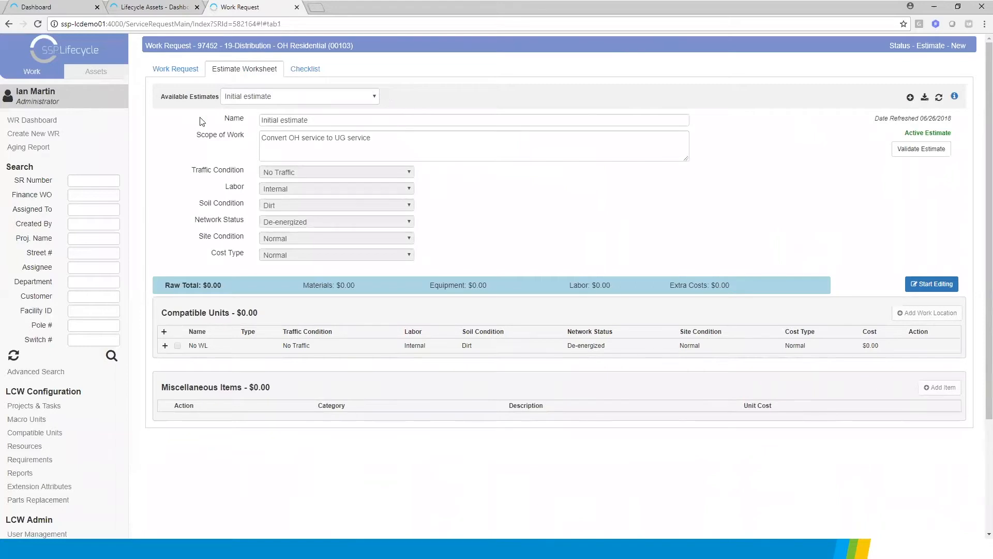
click(324, 154)
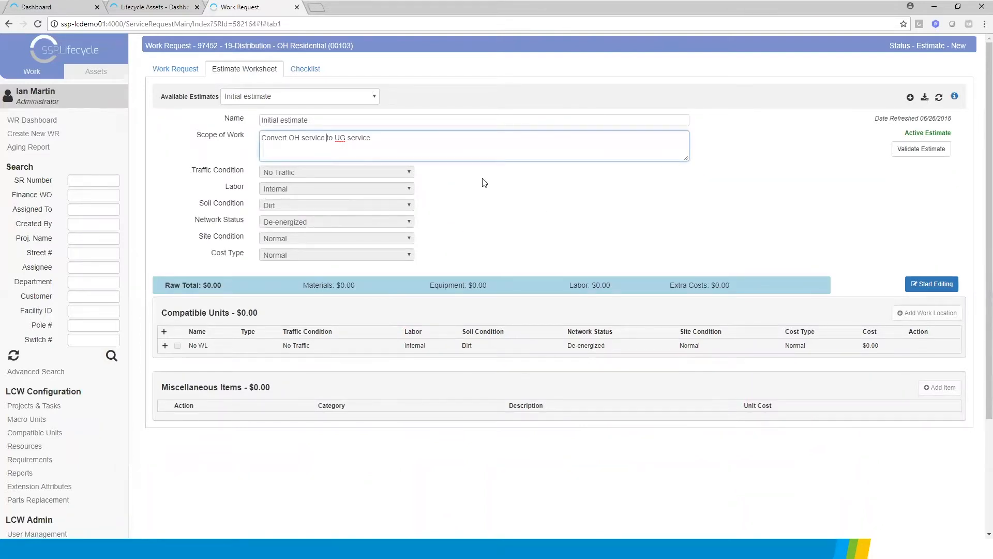
click(934, 283)
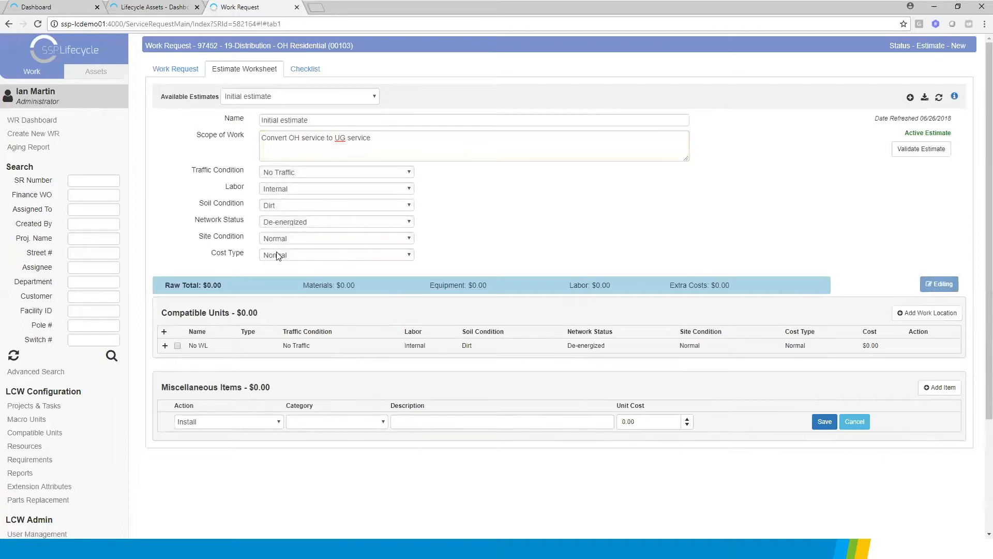
Set the estimate's Site Condition to Carry In, updating only eligible work locations and units that do not have a value
click(282, 238)
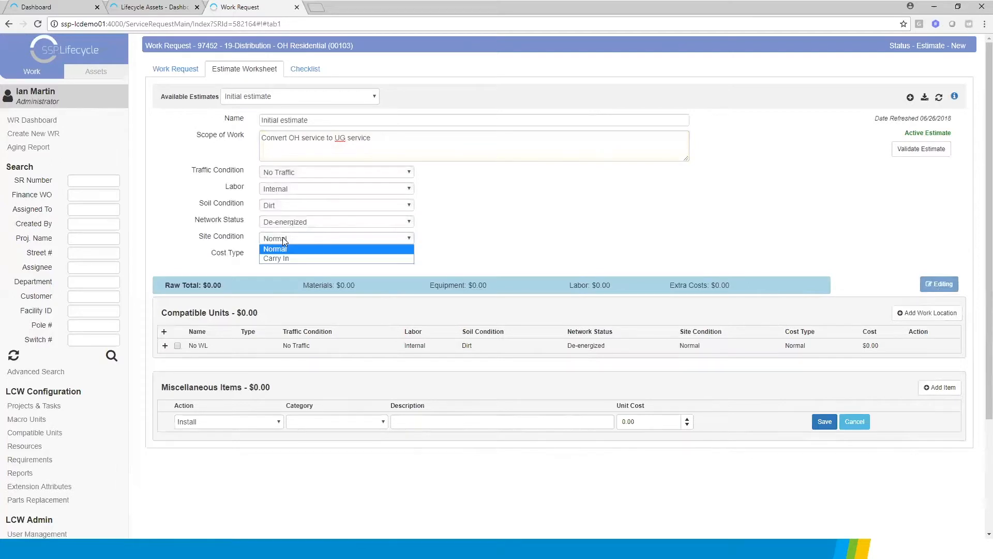
click(275, 259)
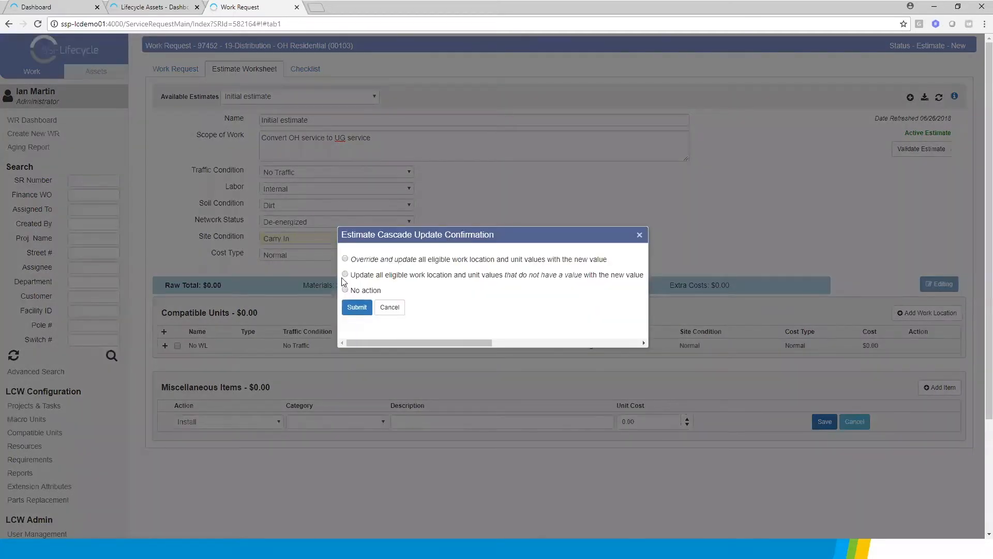
click(345, 275)
click(357, 307)
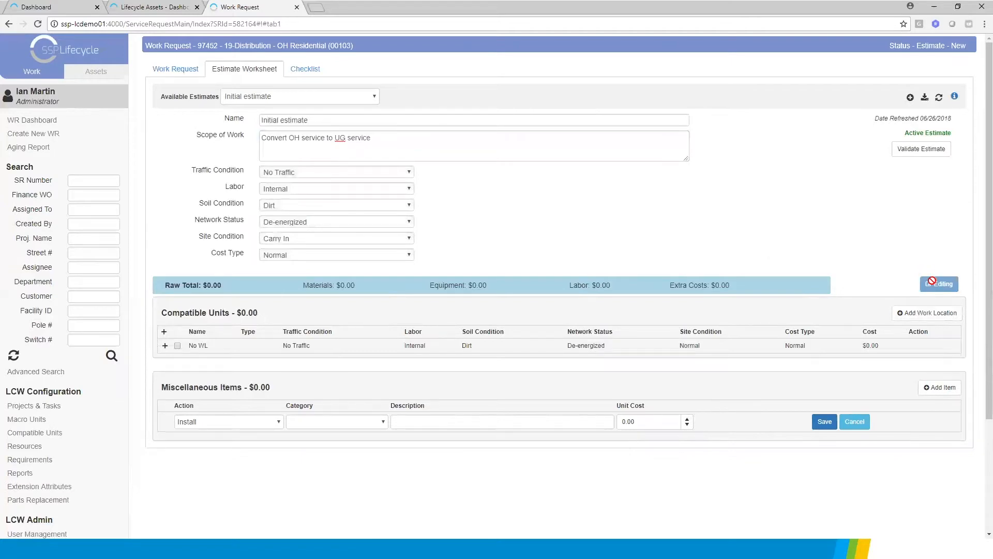
Add two work locations named 1 and 2 to the compatible units, both of type Point
click(933, 316)
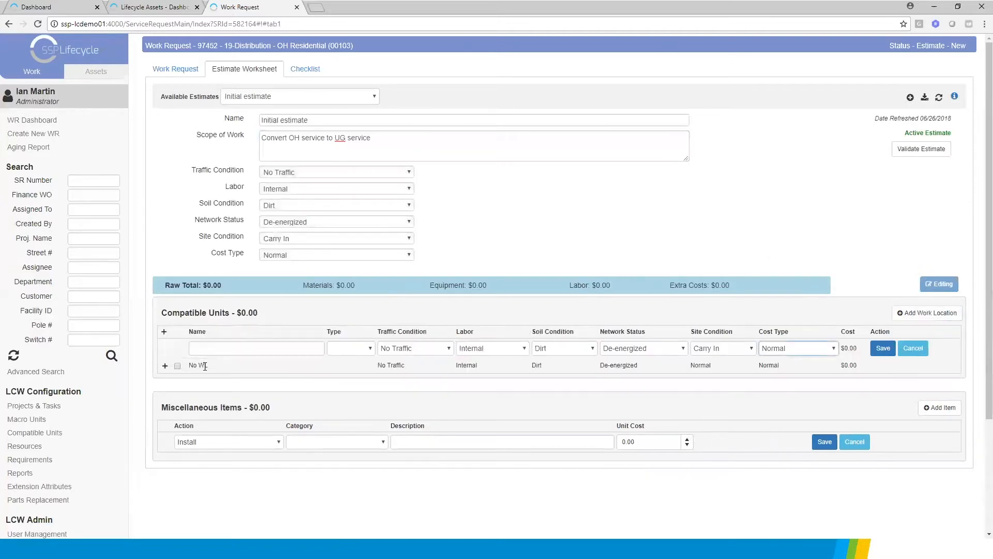
text(1)
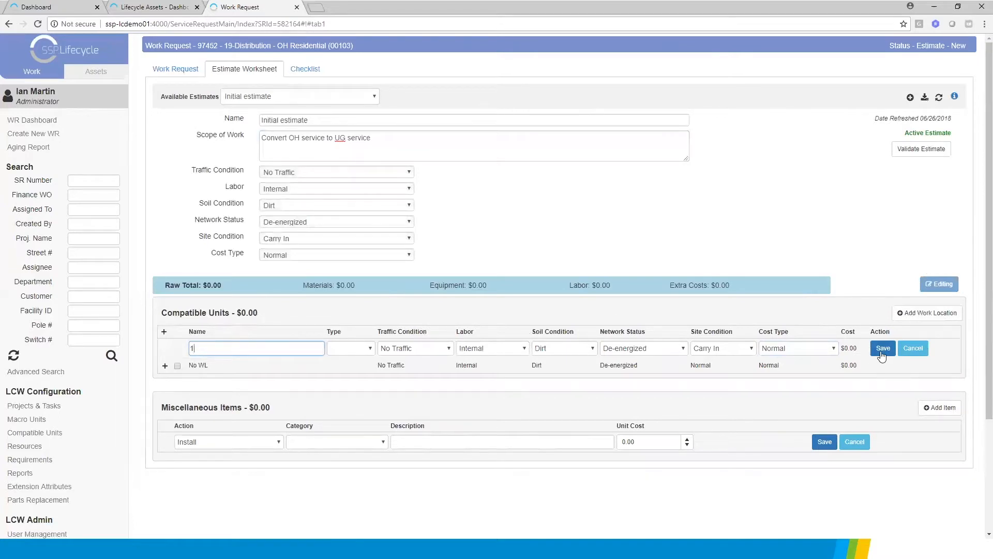
click(926, 313)
click(229, 348)
text(2)
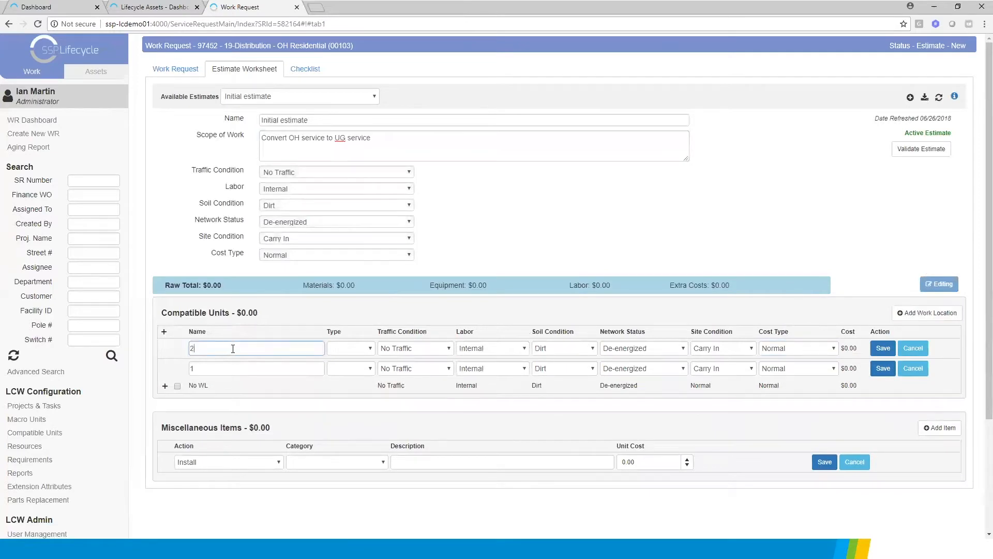
click(883, 350)
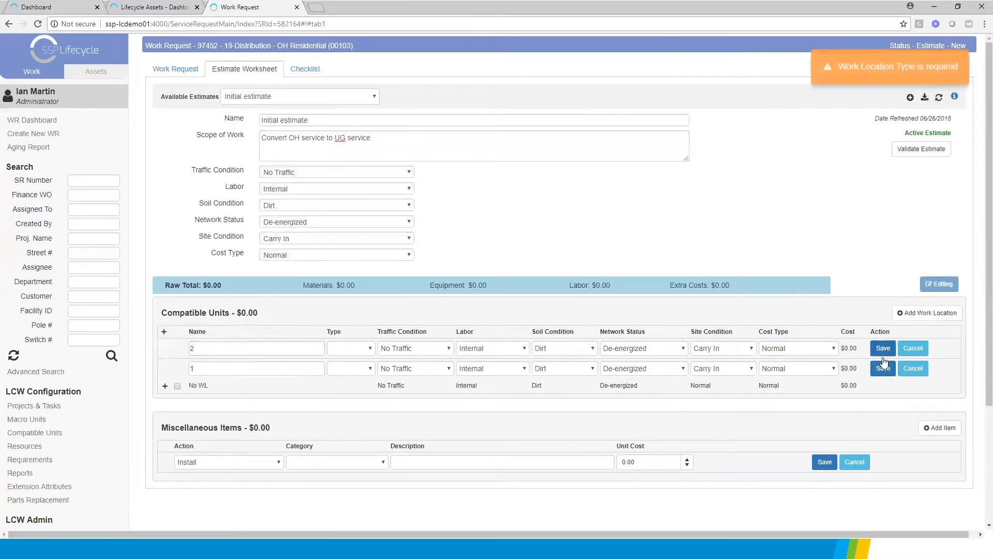
click(357, 348)
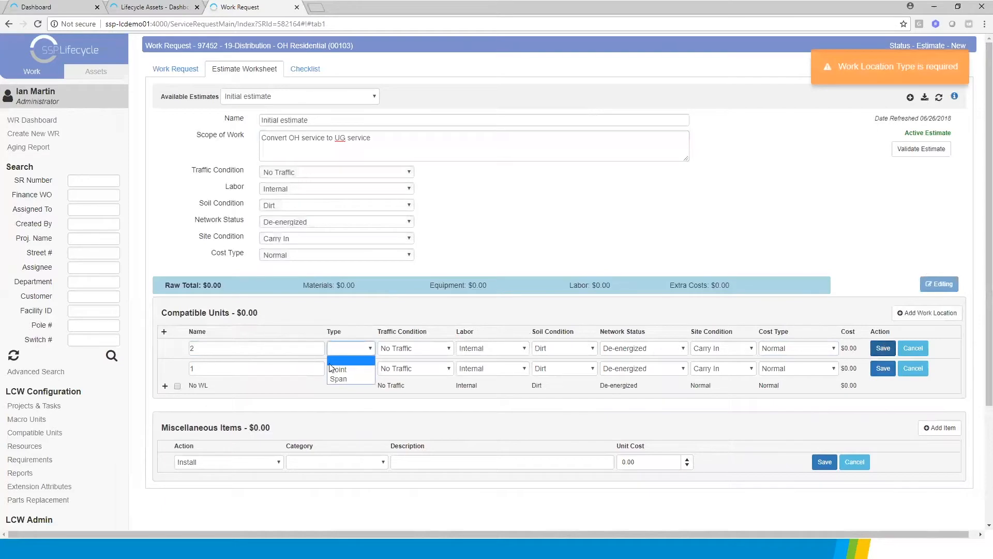
click(331, 365)
click(370, 369)
click(341, 391)
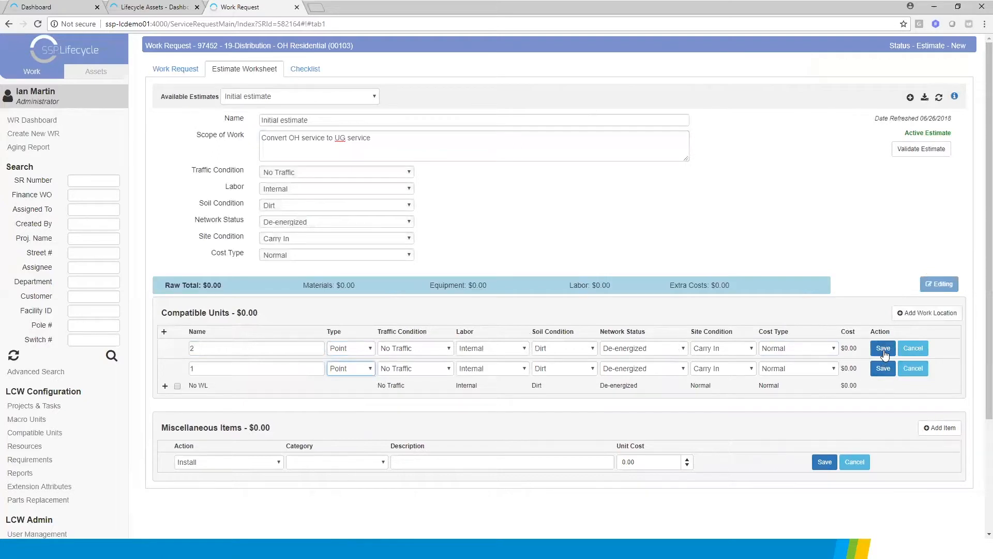
Add a Span work location named 1-2 and save all three new work locations
click(927, 313)
click(240, 348)
text(1-2)
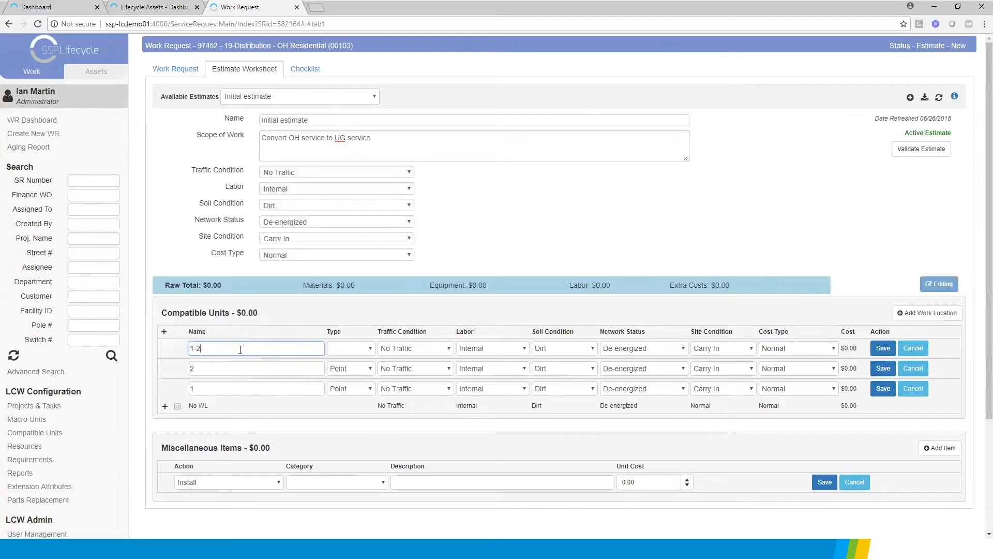
click(343, 350)
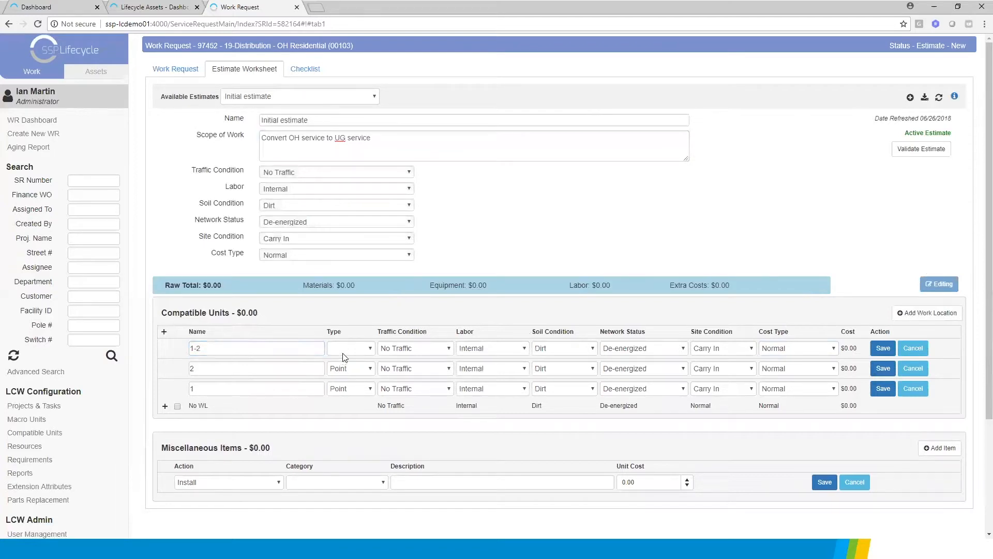
click(340, 378)
click(883, 348)
click(883, 366)
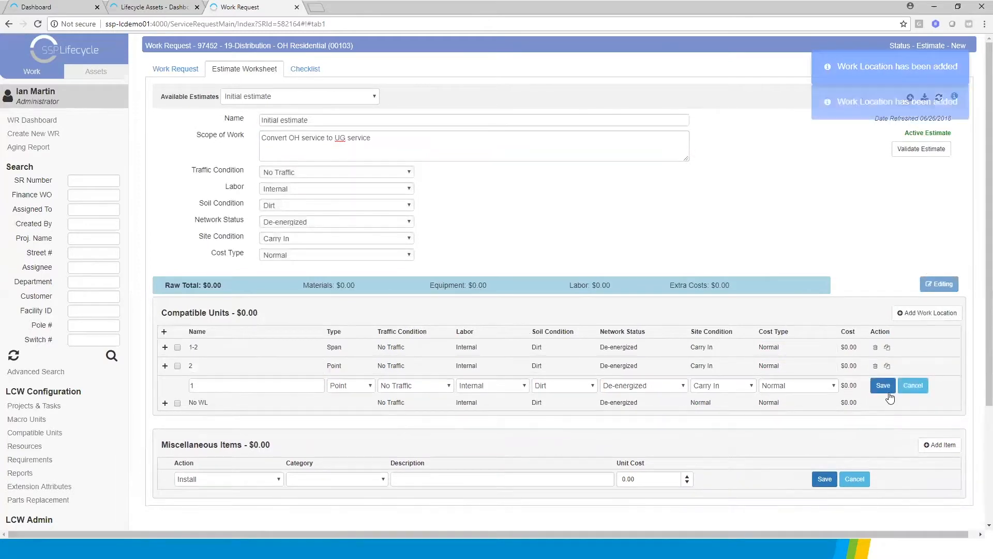
click(883, 385)
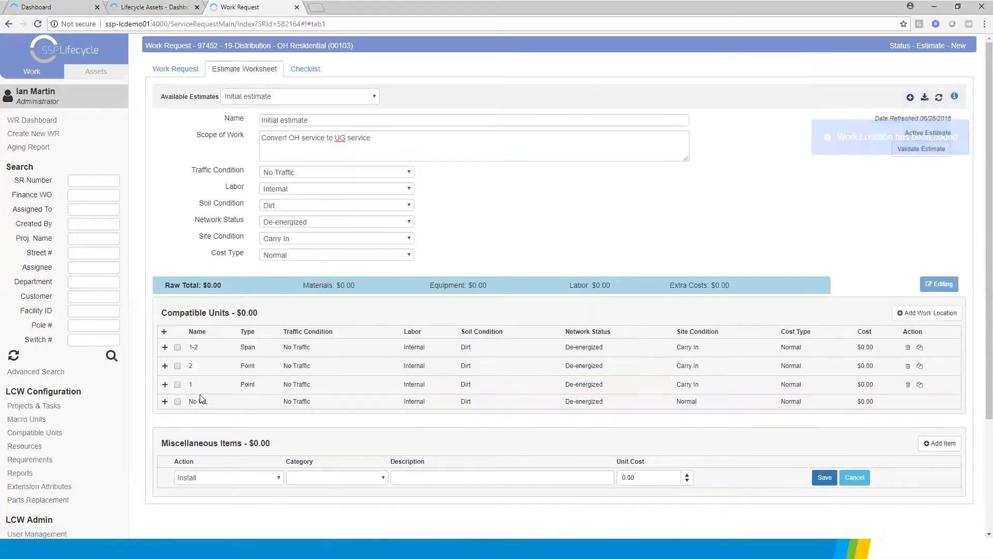
Add unit OH-45 (45' wood pole) to work location 1 with the Remove action and save it
click(165, 385)
click(867, 411)
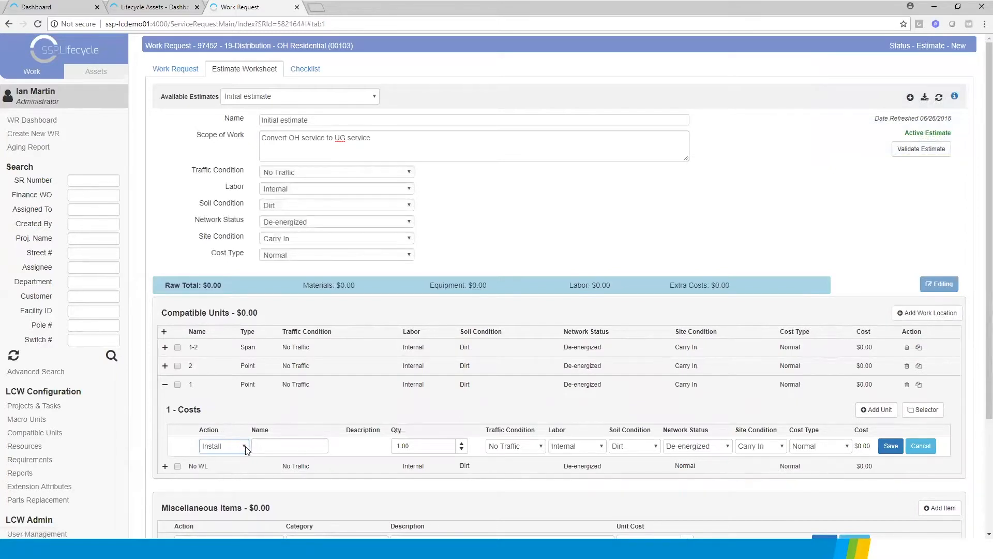
click(245, 446)
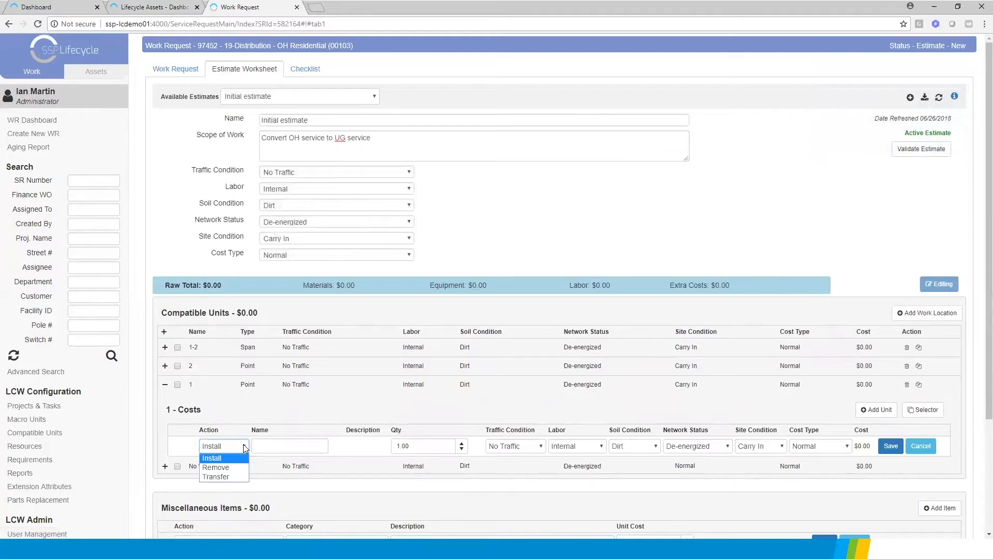
click(216, 467)
click(274, 444)
text(oh)
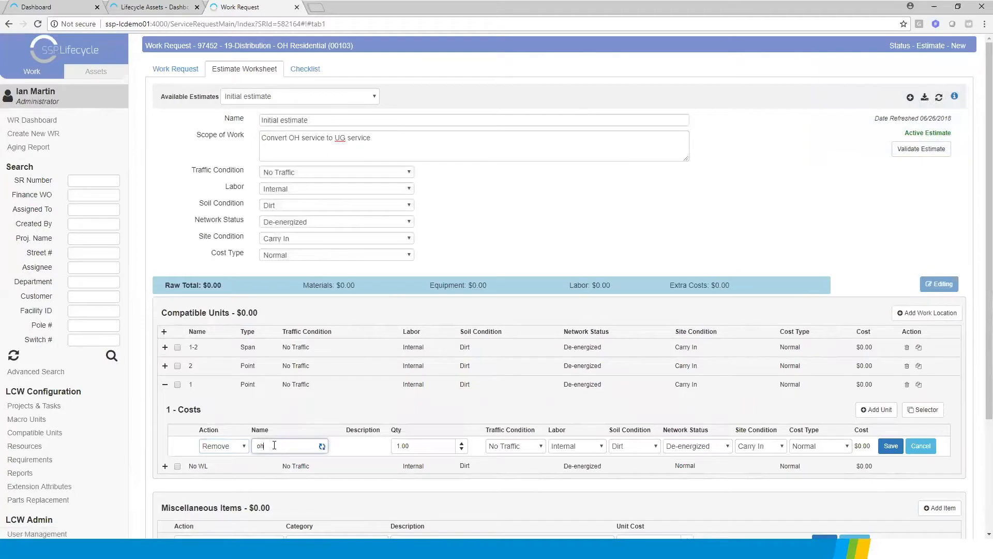
text(-45)
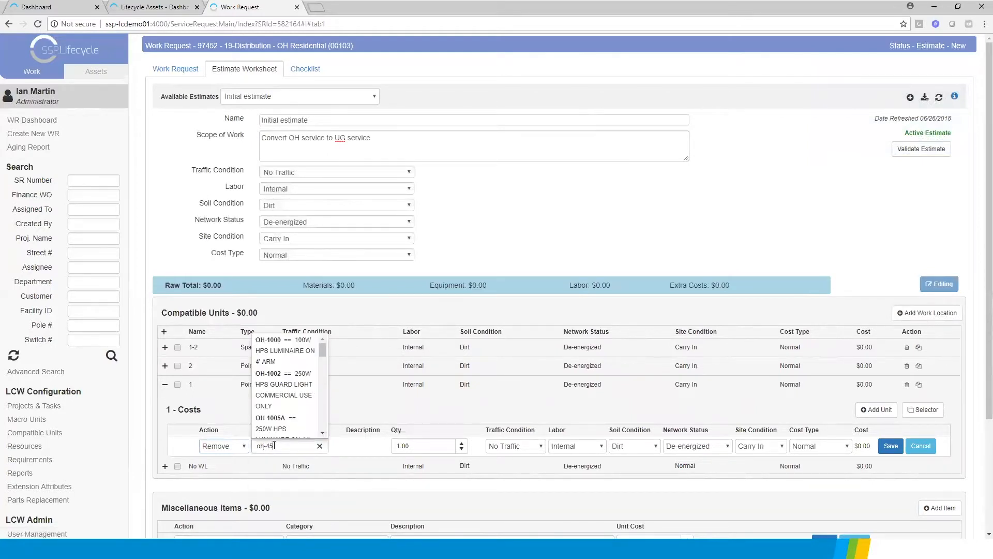
click(285, 358)
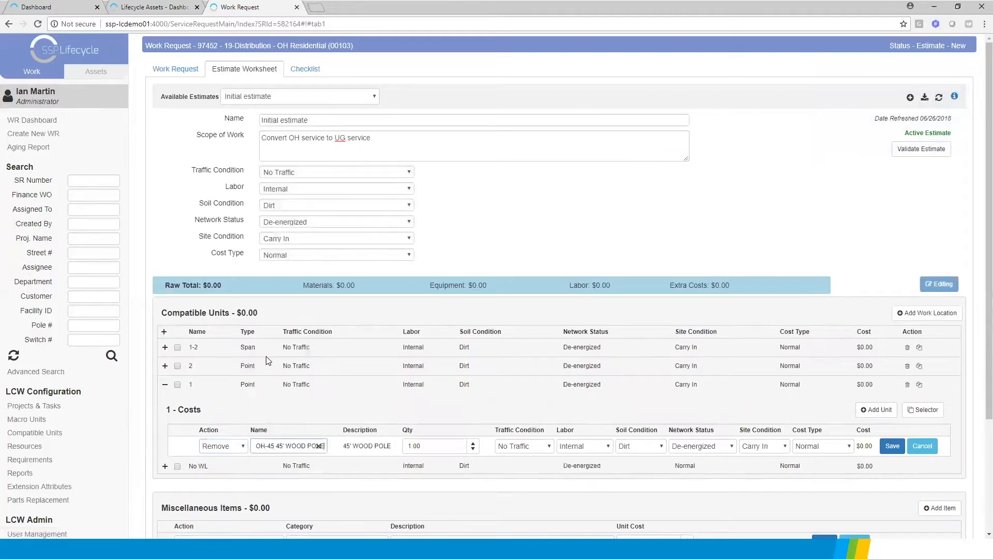
click(892, 446)
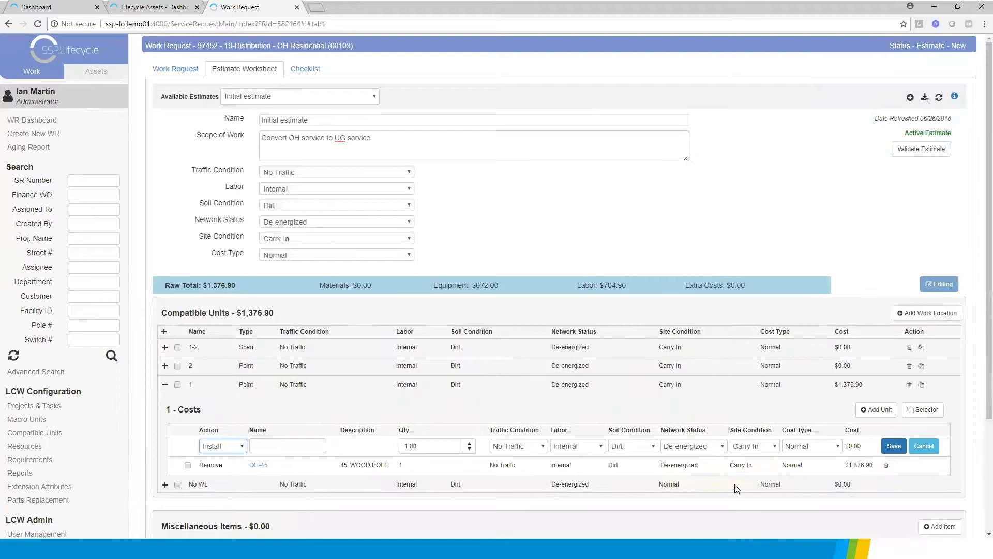
Add unit OH-50 (50' wood pole) to work location 1 with the Install action and save it
click(263, 444)
text(oh-50)
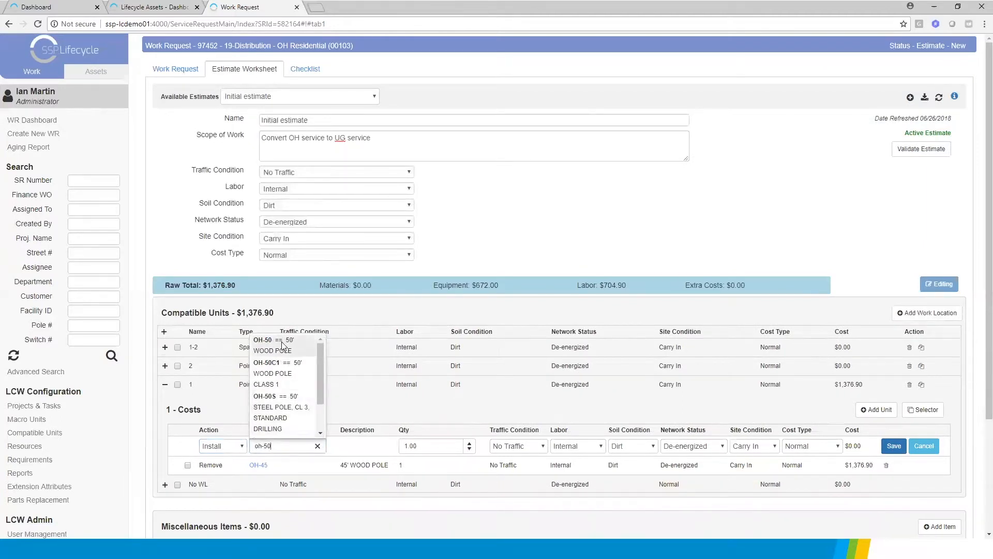
click(282, 343)
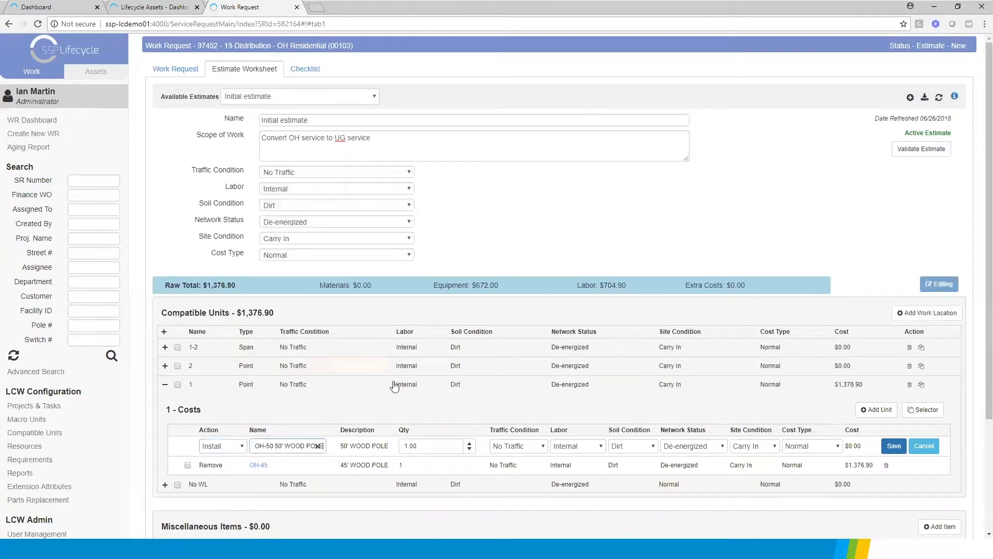
click(884, 447)
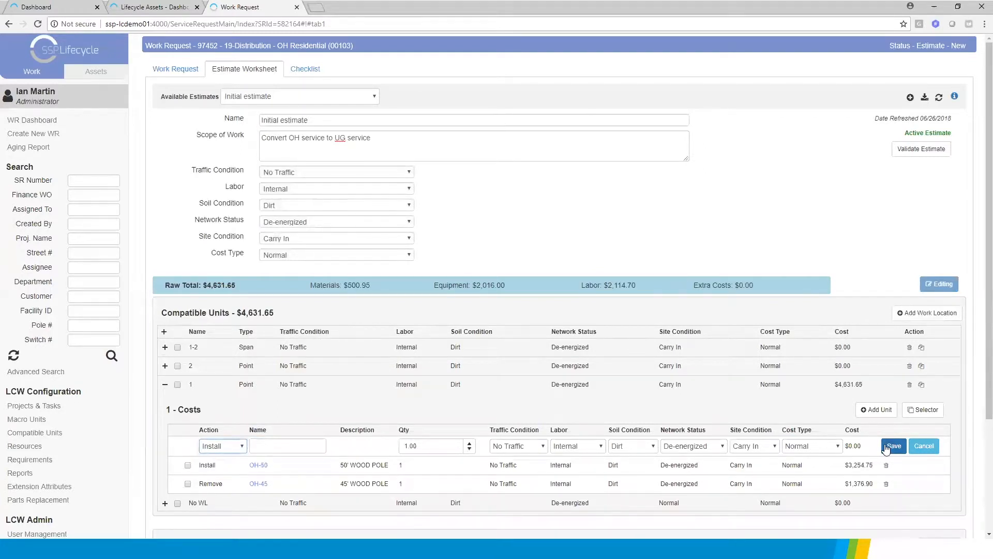
click(262, 445)
text(ug27)
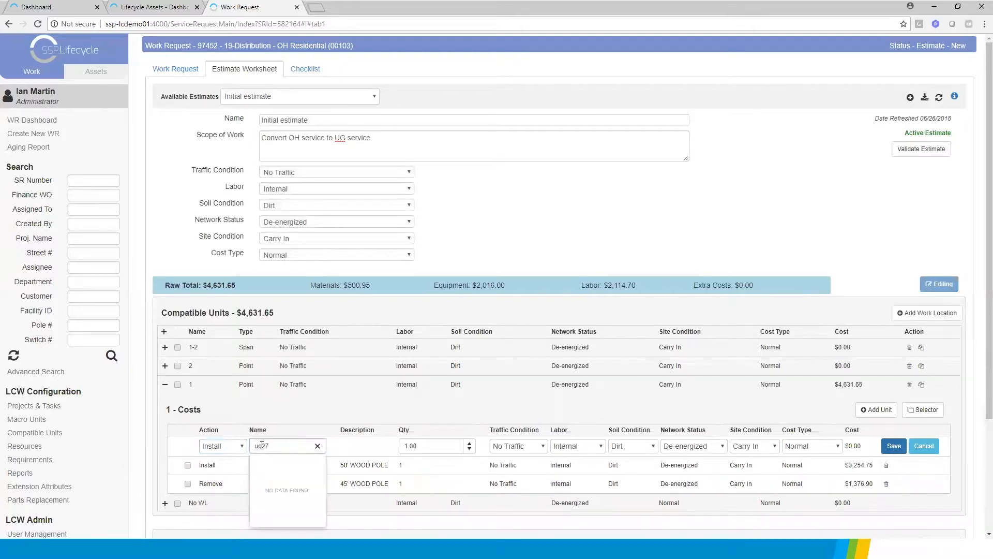
key(BackSpace)
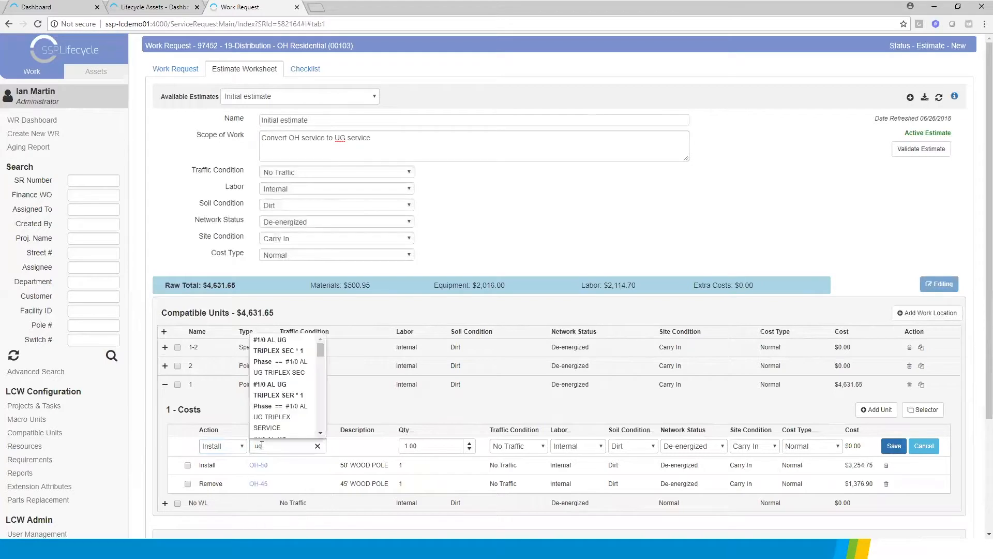
text(710)
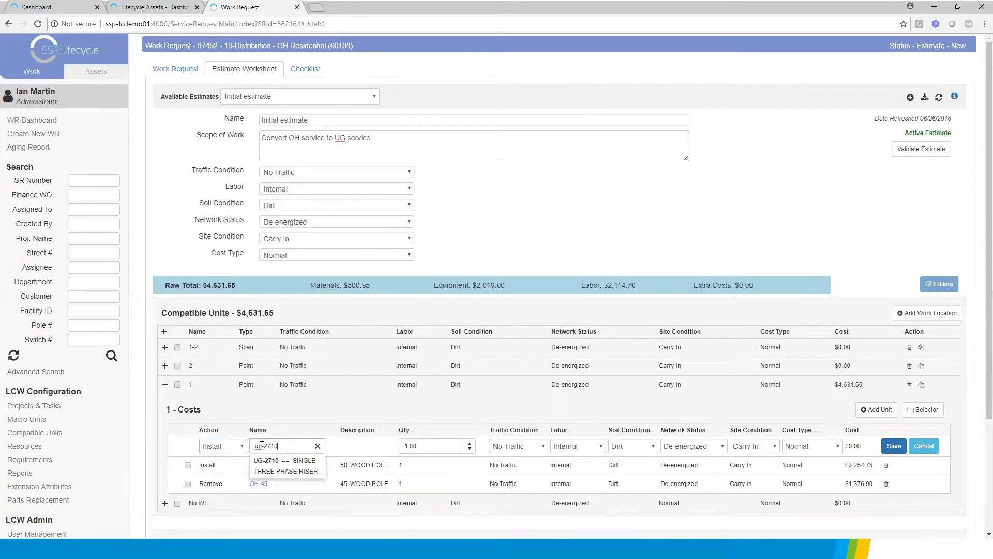
click(266, 470)
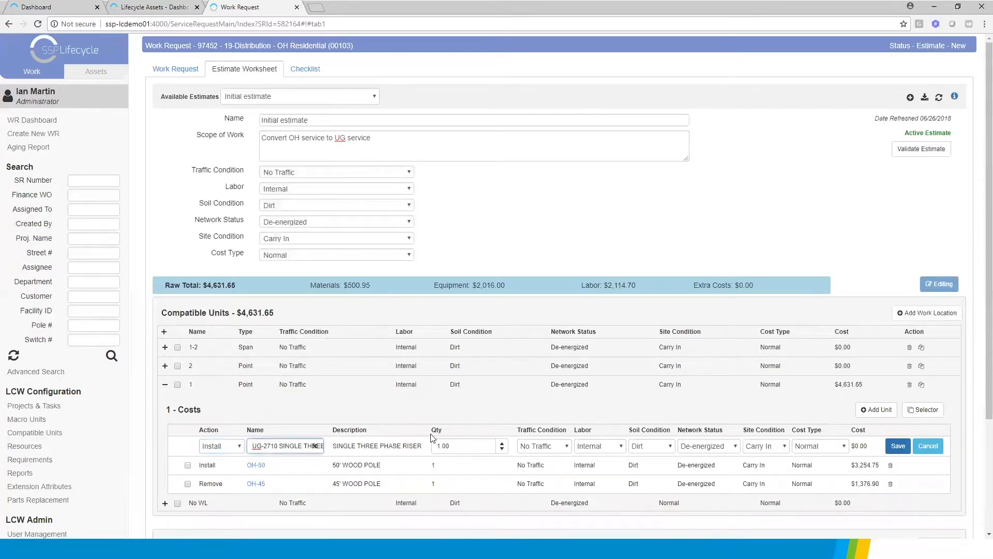
click(314, 446)
Add unit UG-2700 (single phase riser) to work location 1 with the Install action and save it
text(ug-270)
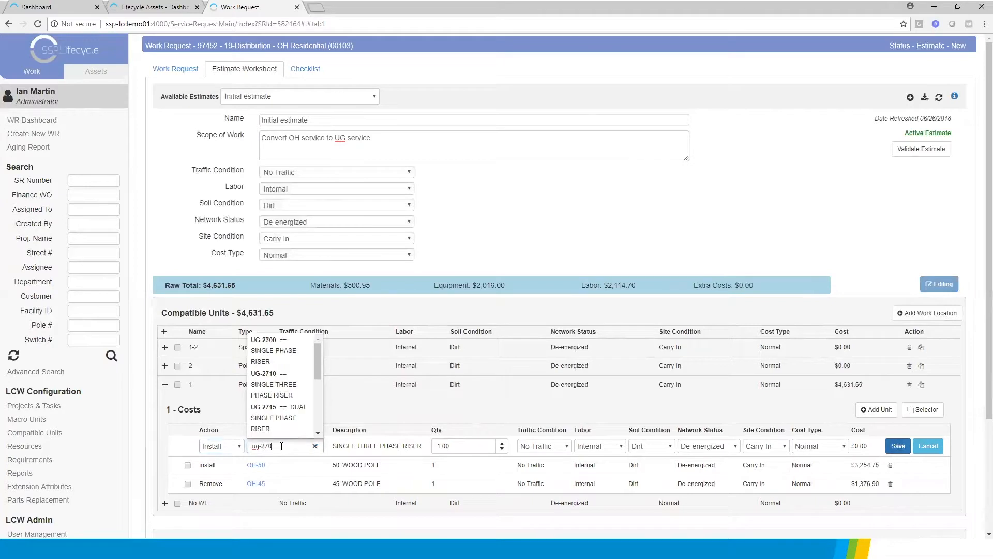
text(0)
click(283, 470)
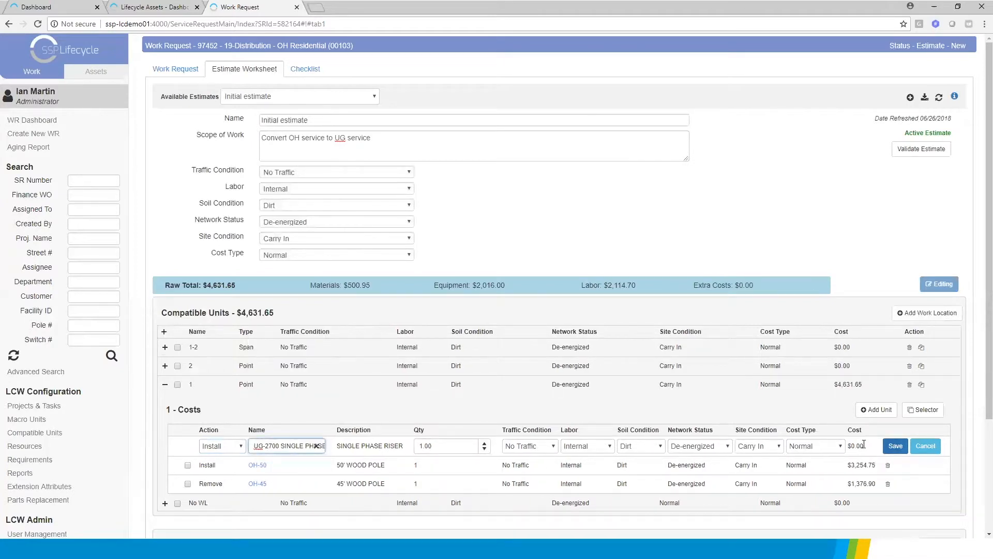
click(894, 446)
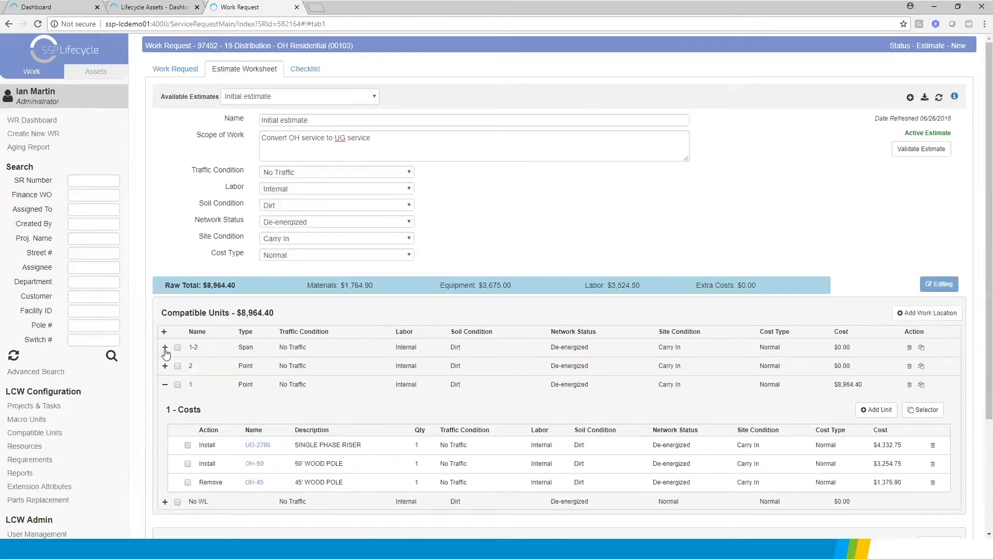
Find unit T100PM240/120 in the Transformer category and insert it into work location 2 with the Install action
click(164, 366)
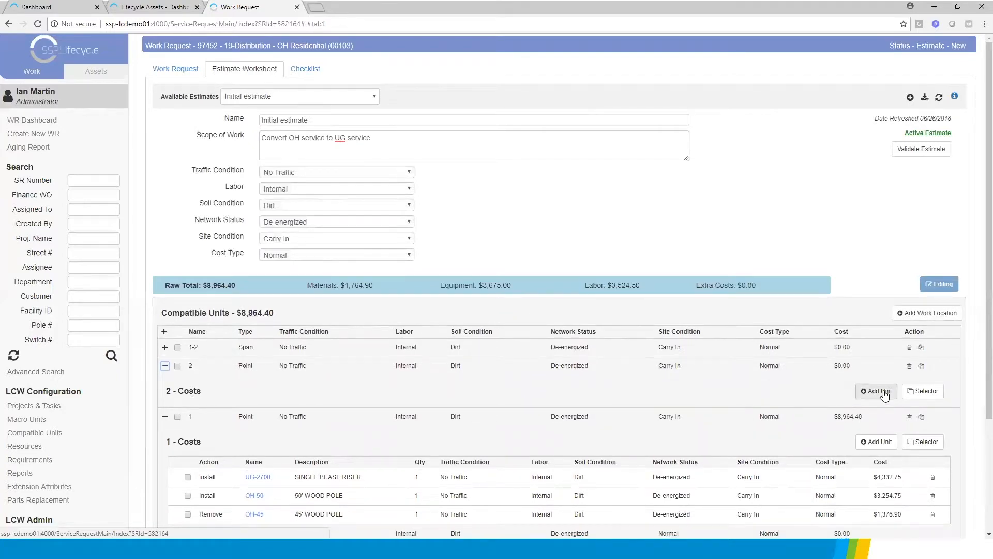
click(885, 393)
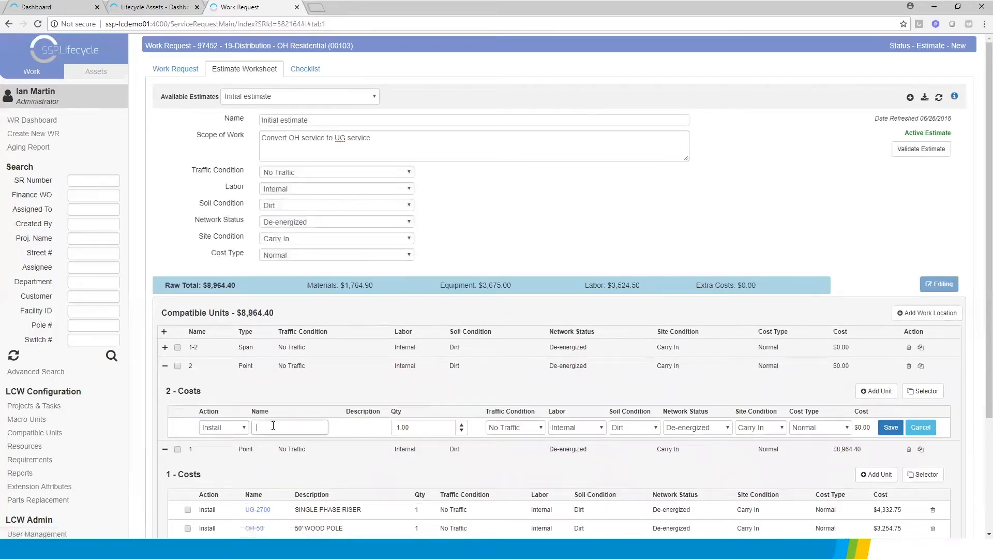
click(927, 390)
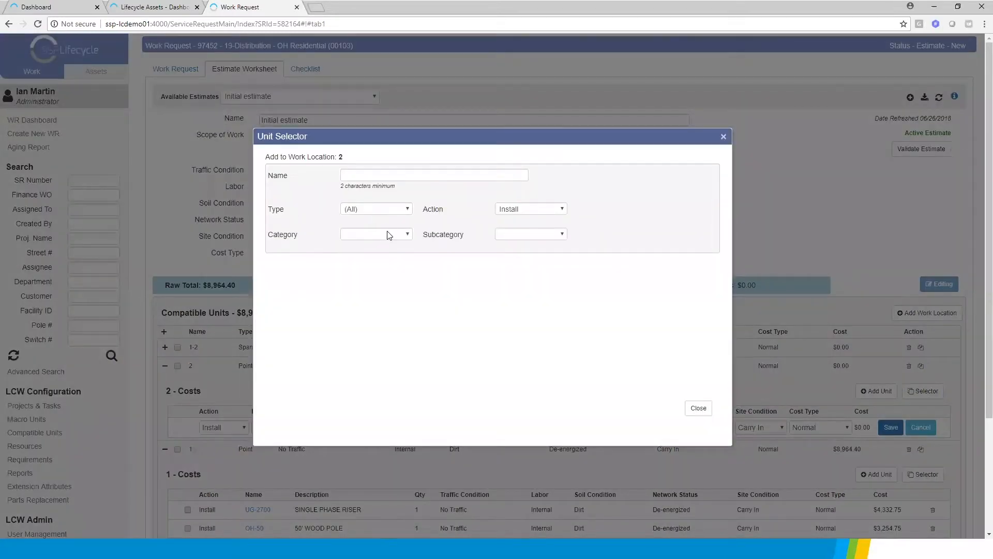
click(382, 207)
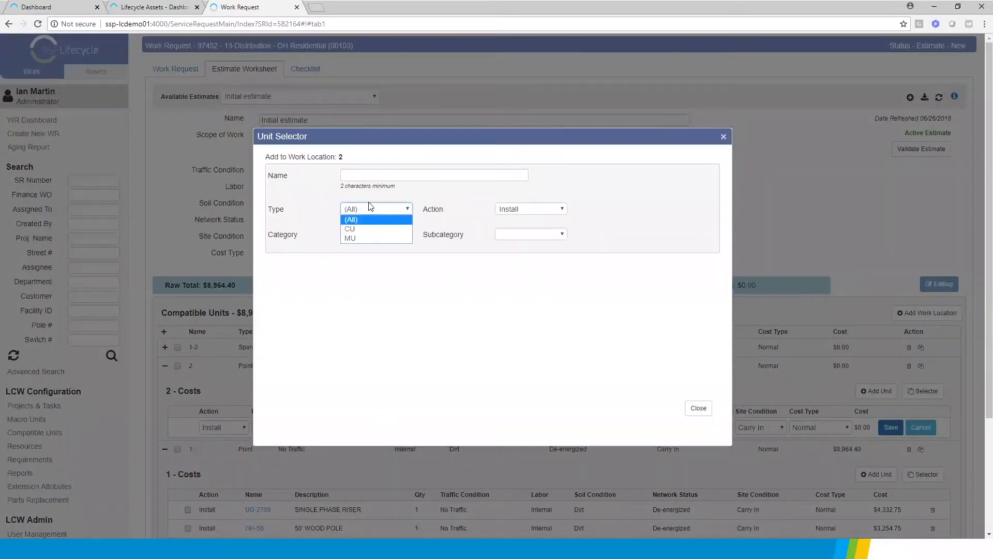
click(370, 208)
click(367, 171)
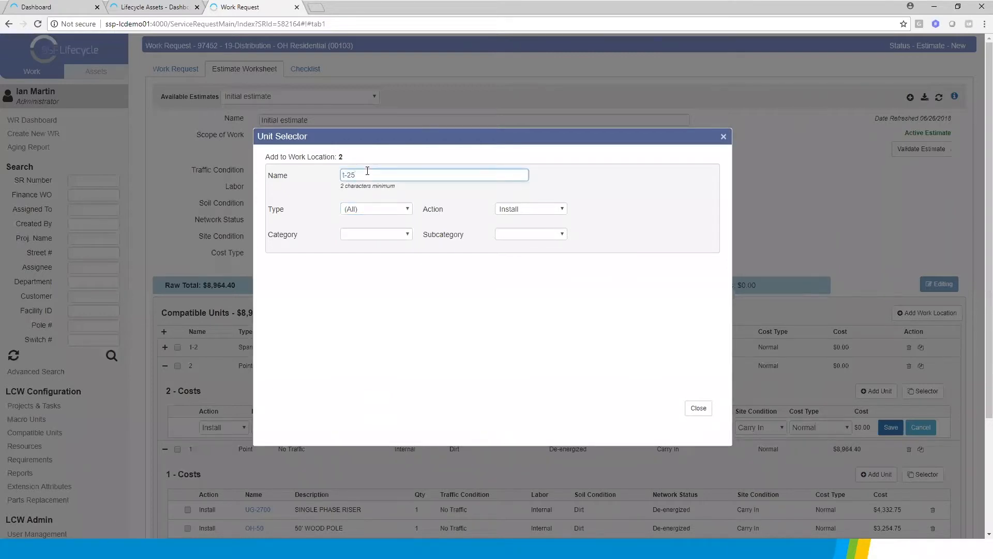
click(391, 235)
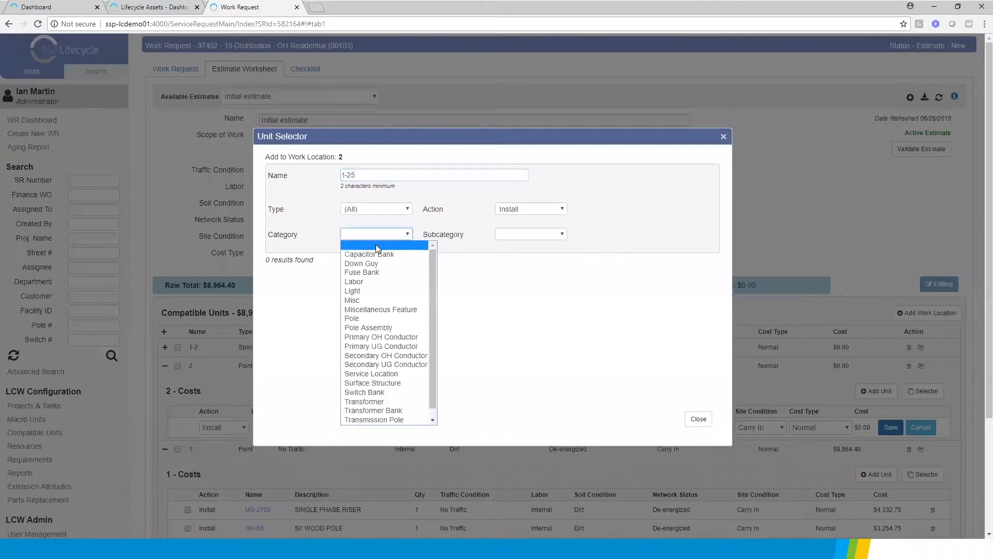
click(370, 404)
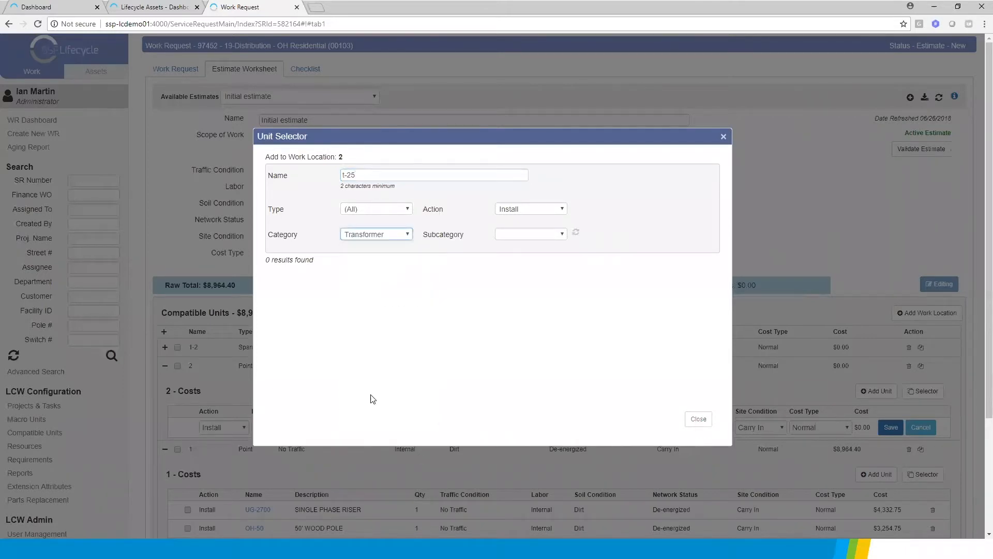
click(381, 176)
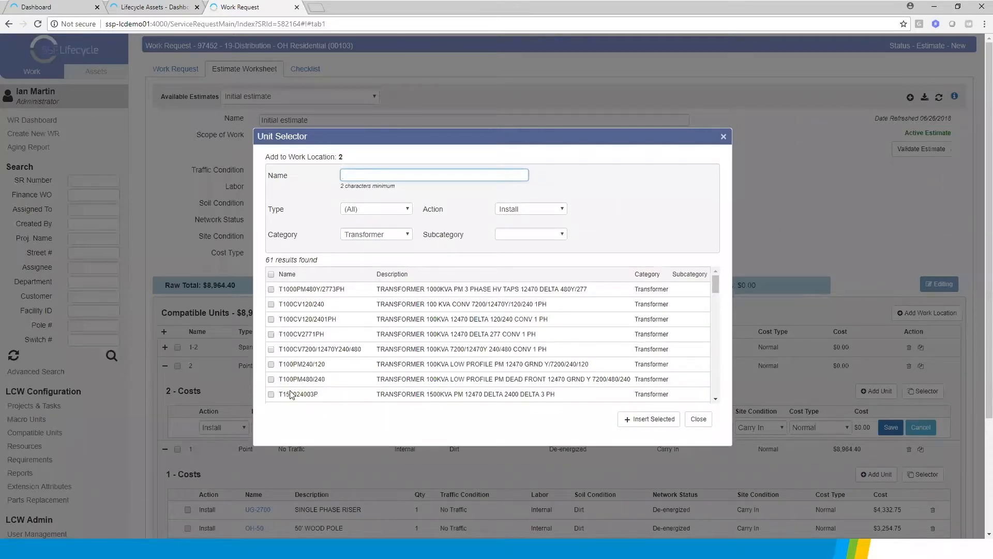
click(270, 364)
click(642, 421)
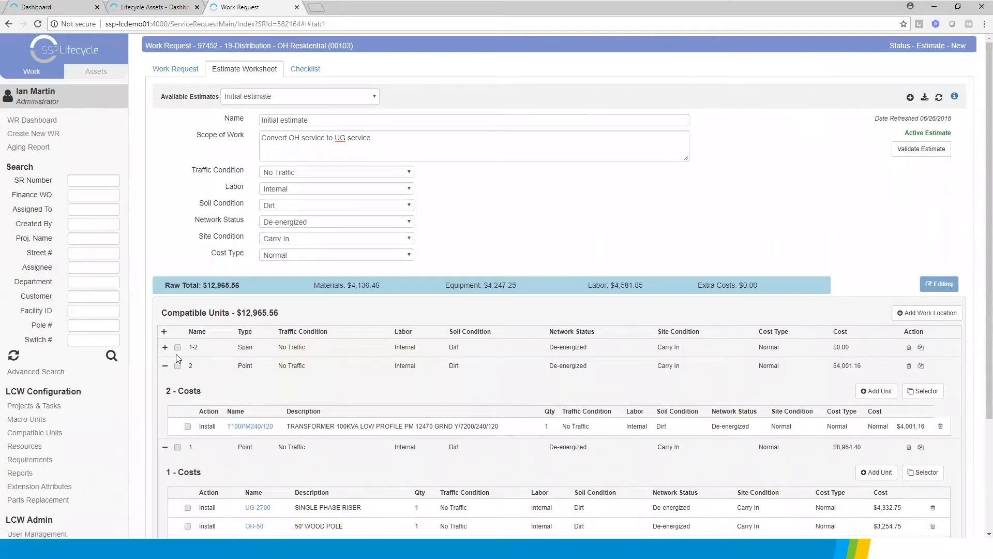
Insert the Primary UG Conductor unit #2/0 AL 15 KV PRIMARY * 1 Phase into span work location 1-2 with the Install action
click(164, 348)
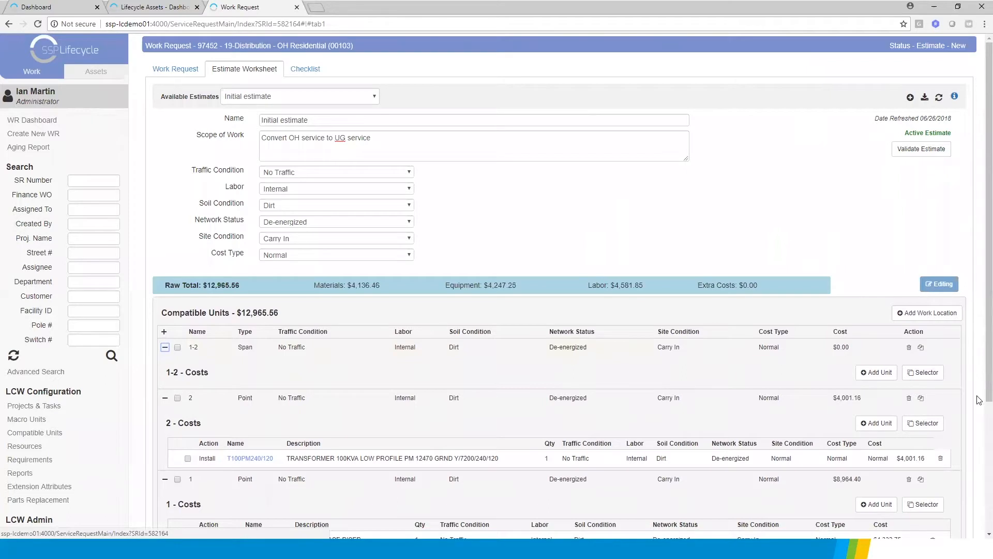
click(876, 372)
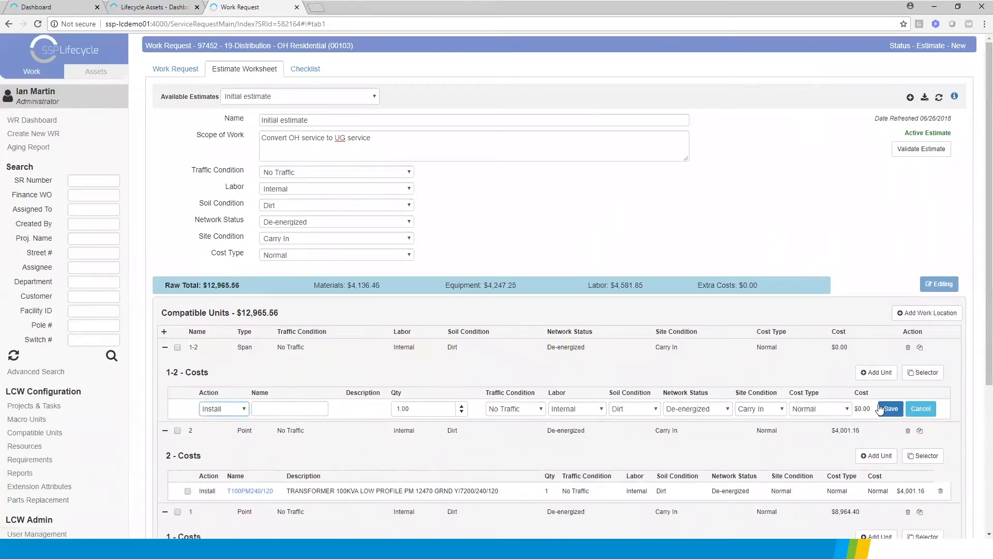
click(927, 372)
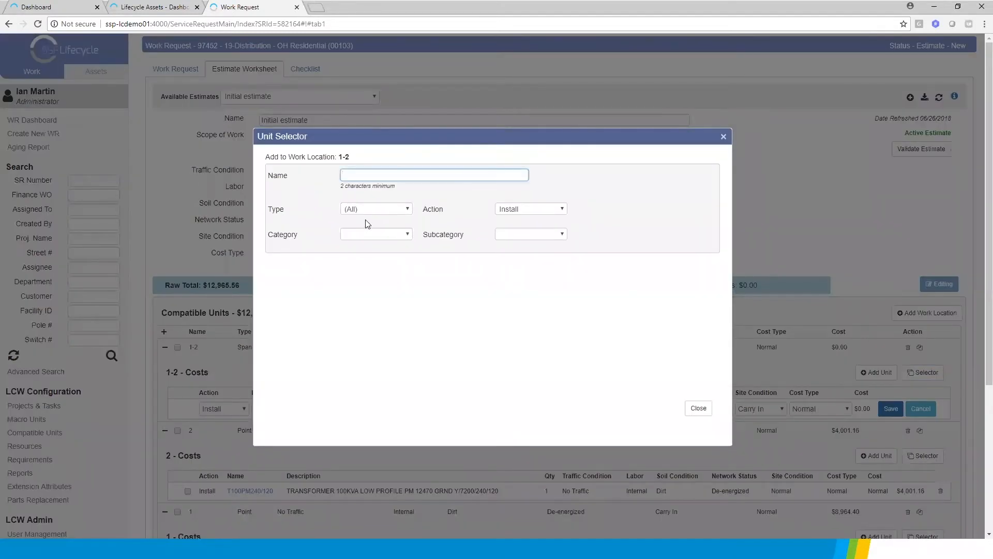
click(374, 209)
click(377, 207)
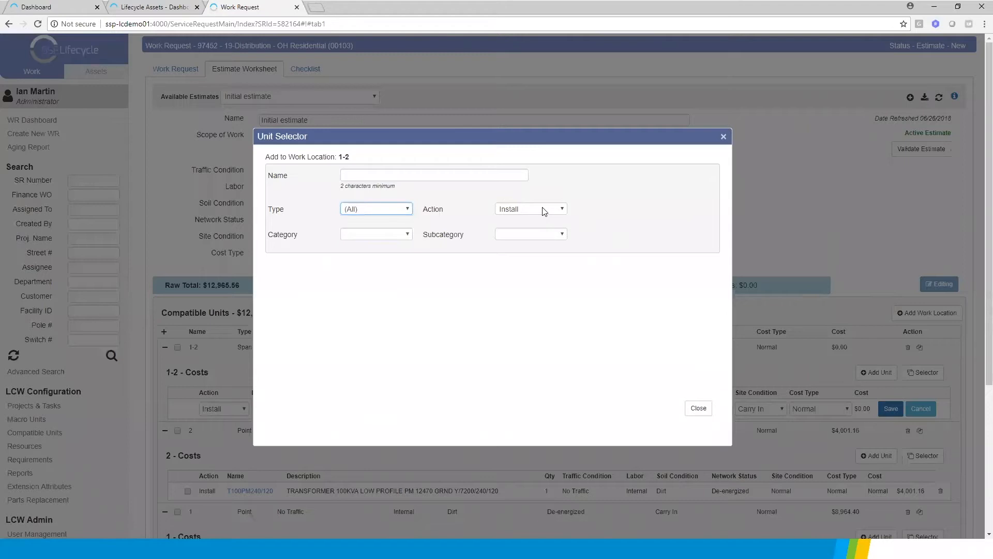
click(386, 236)
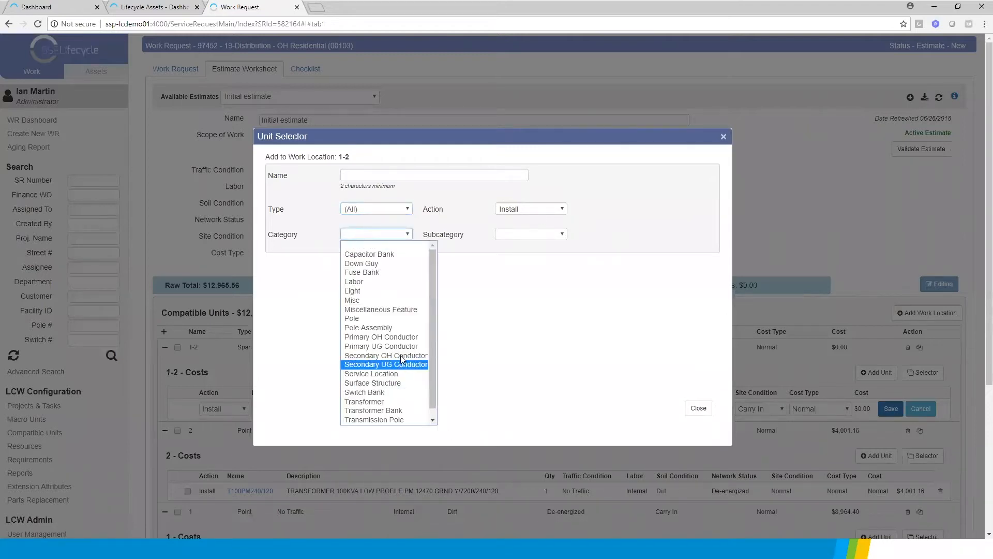
click(390, 345)
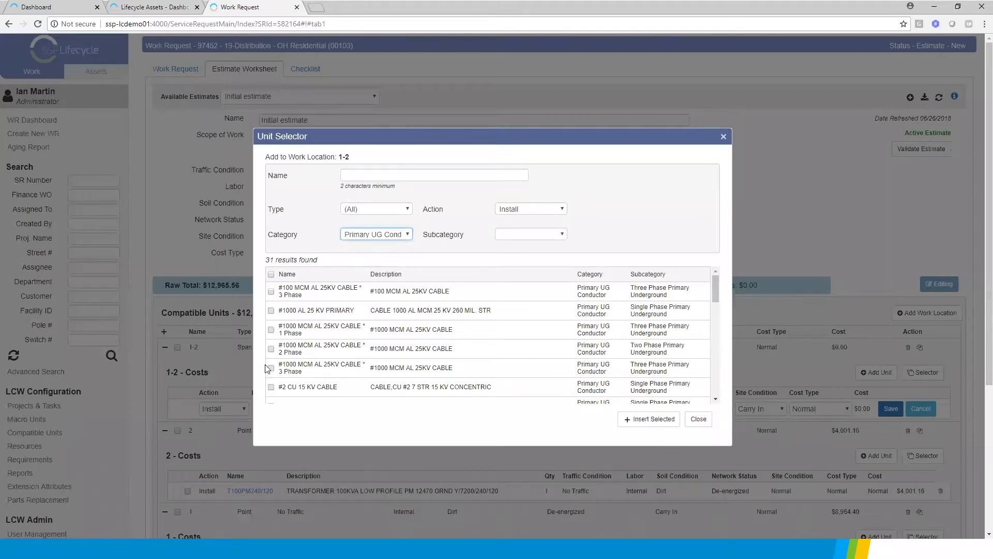
scroll(717, 384, down, 2)
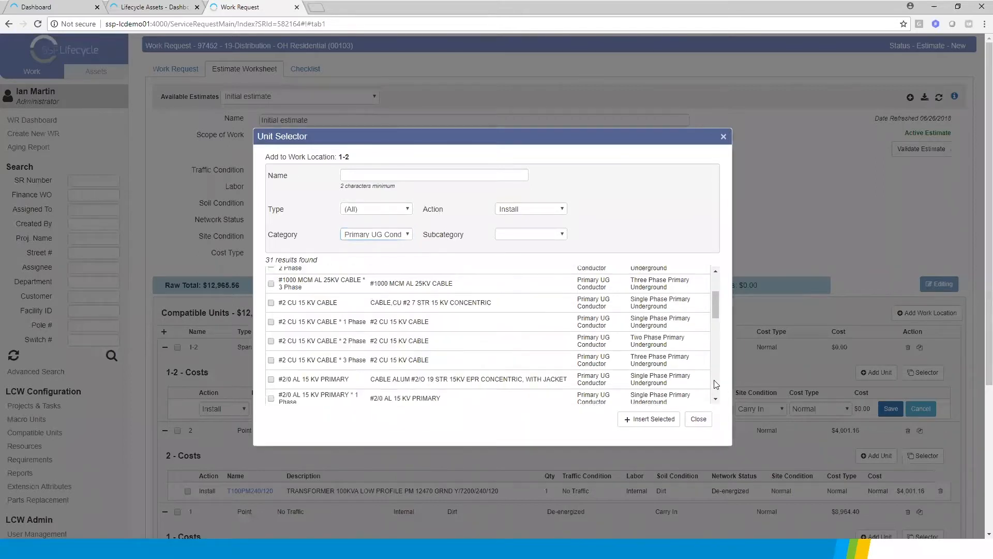
click(272, 363)
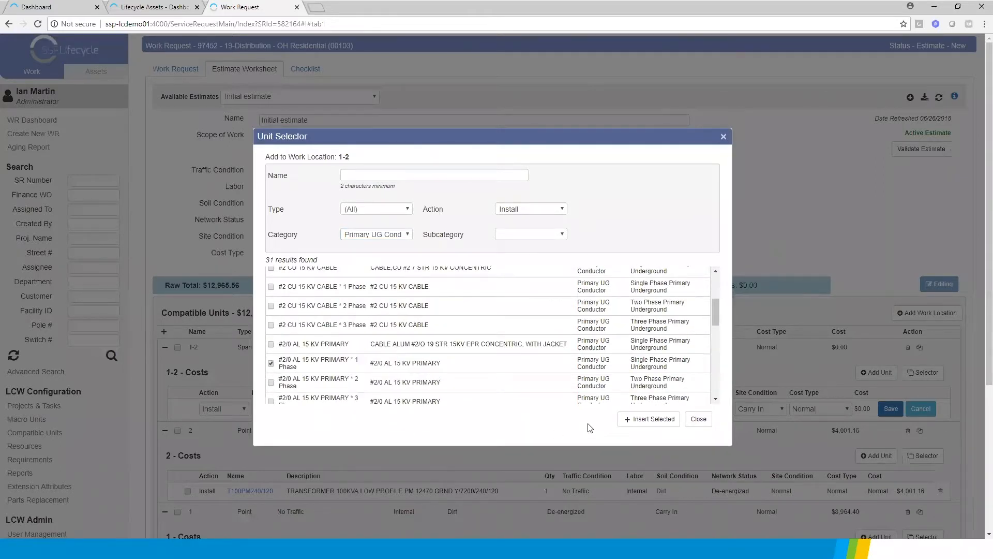
click(648, 419)
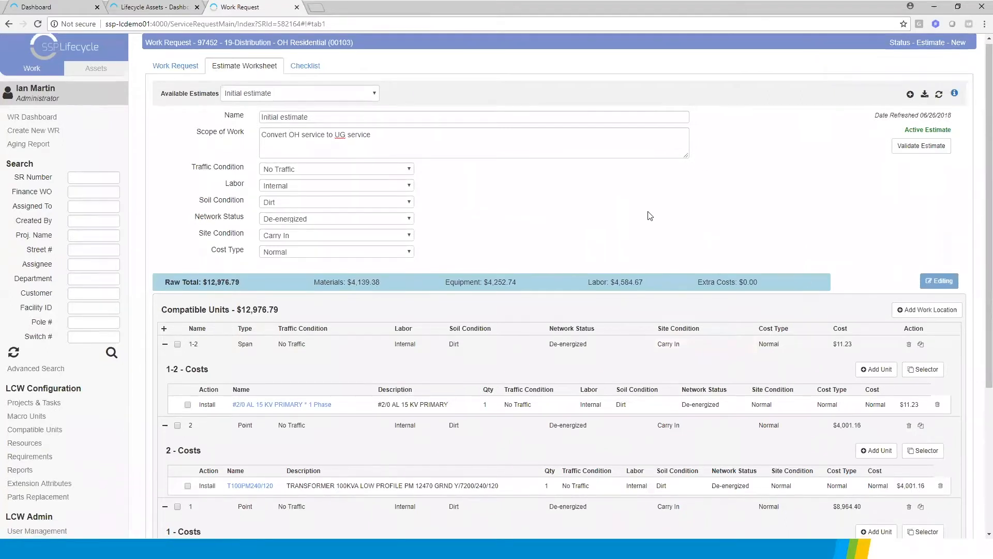
Complete the Initial Customer Contact and Site Visit requirements in the work request's checklist
scroll(650, 216, down, 4)
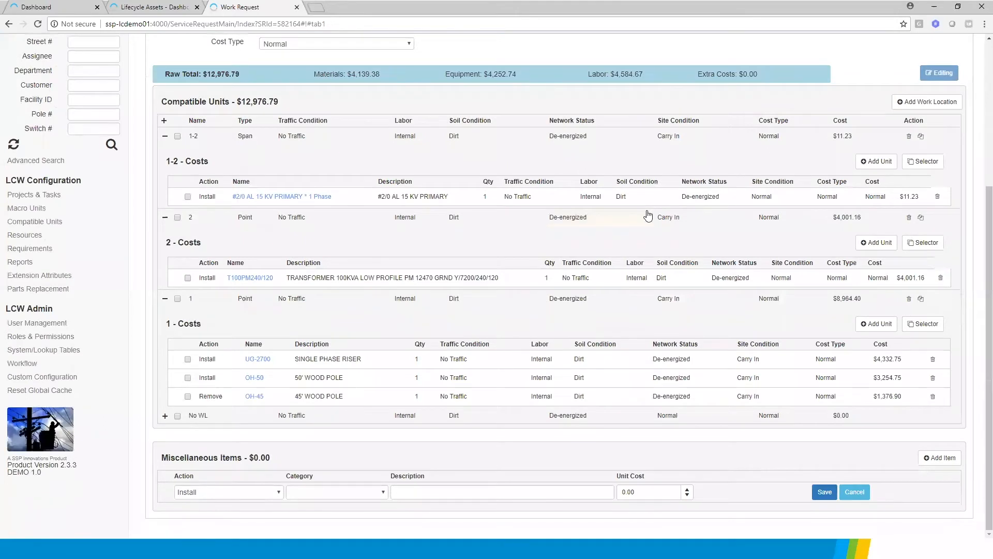
scroll(650, 216, up, 4)
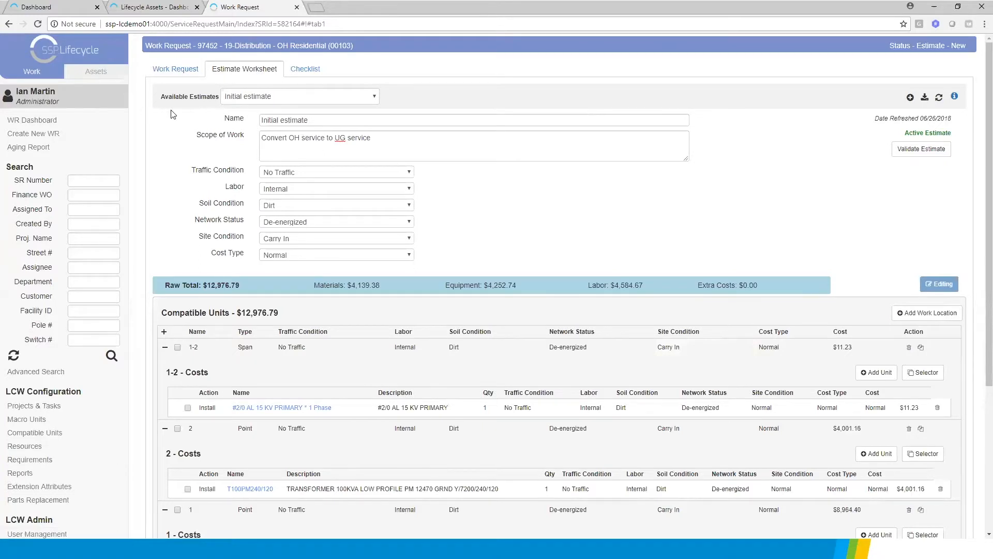
click(310, 69)
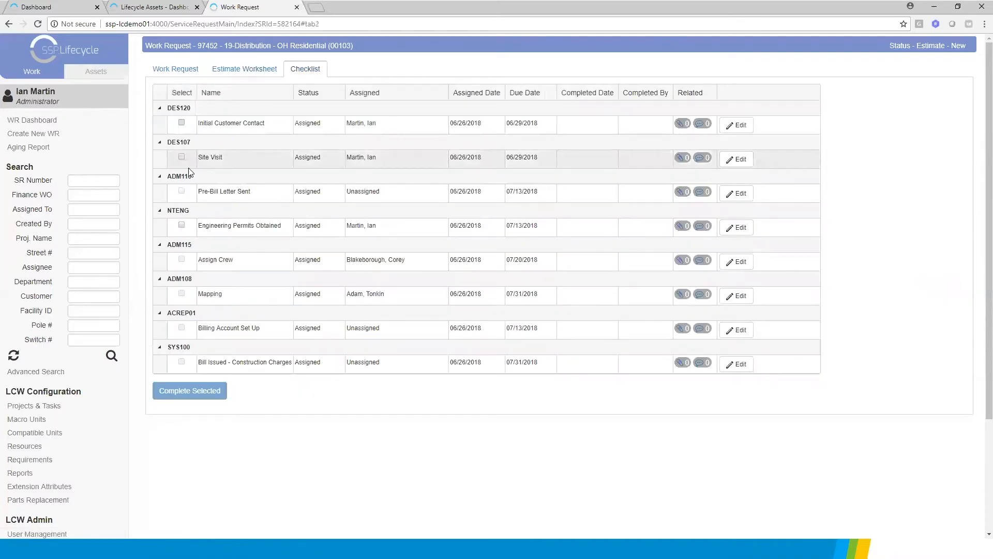
click(181, 122)
click(181, 156)
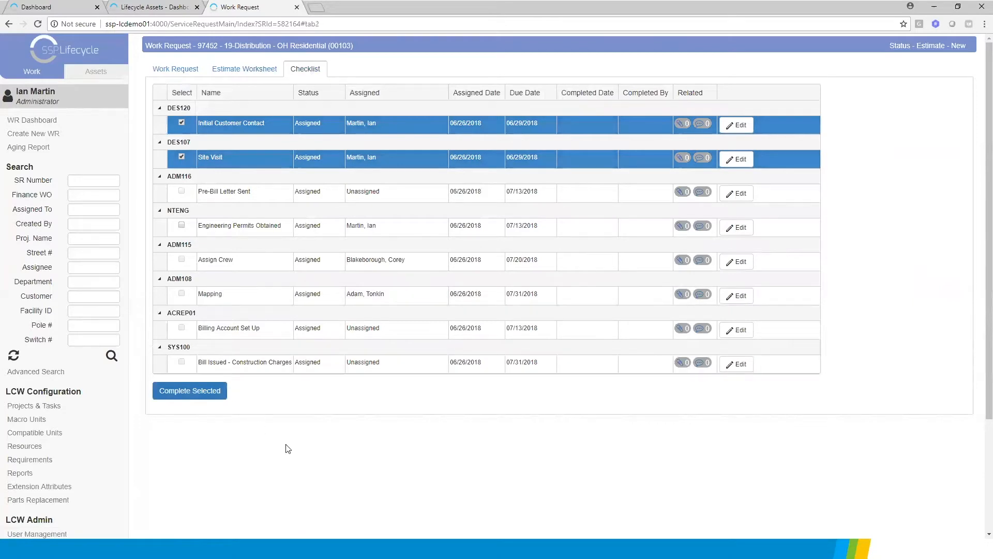
click(201, 393)
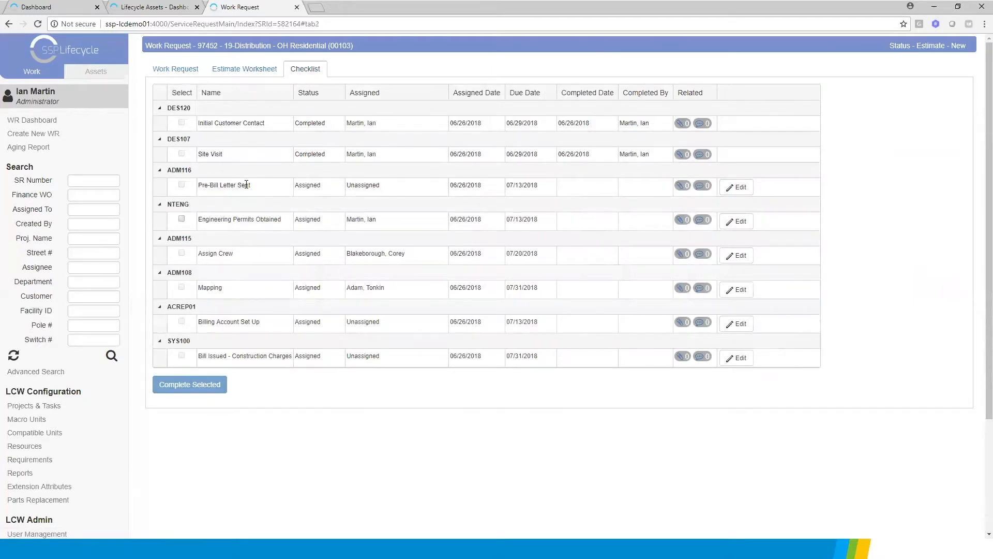
Run the Send To Designer - Begin Graphic Design task on the work request
click(175, 69)
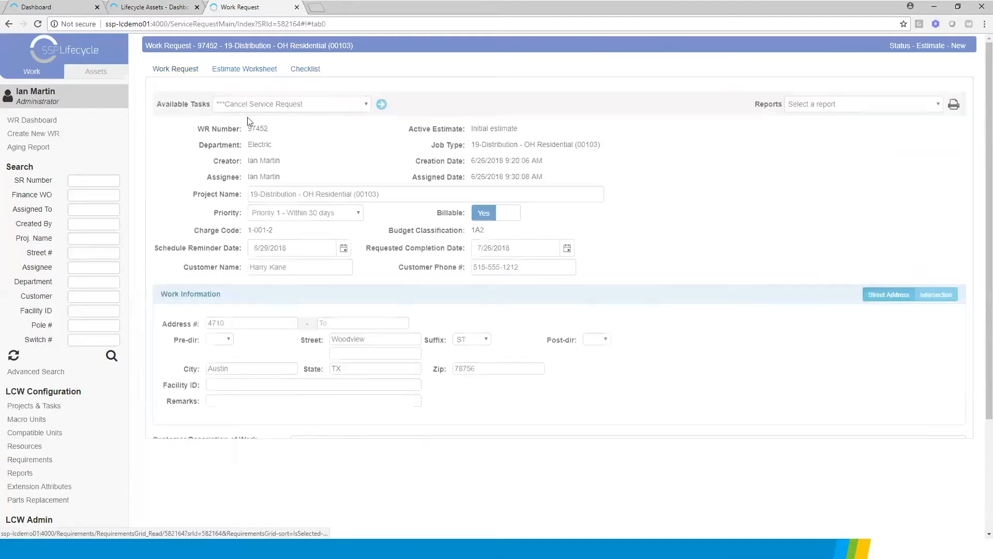
click(287, 107)
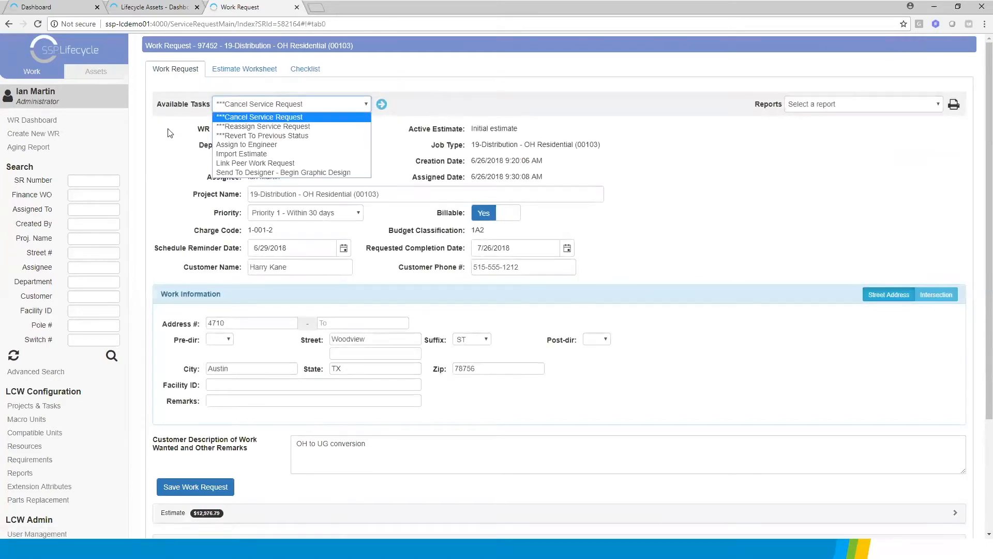
click(271, 174)
click(381, 104)
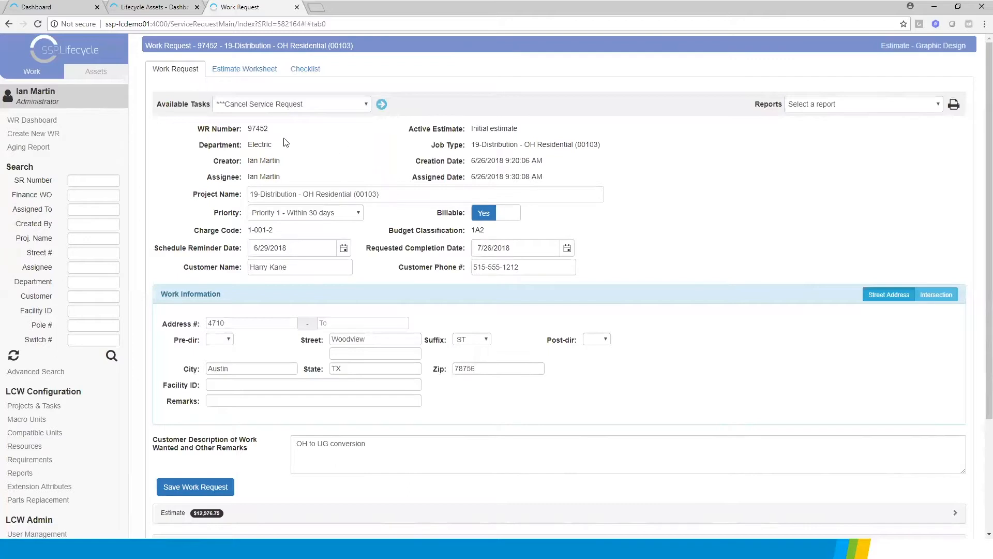
Run the Load Graphic Design into Lifecycle task on the work request
click(365, 105)
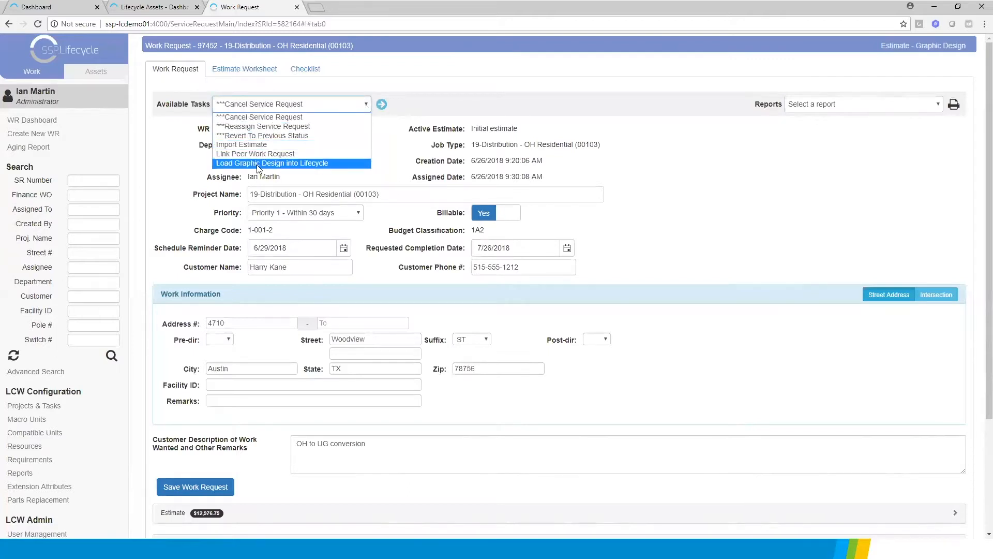
click(228, 163)
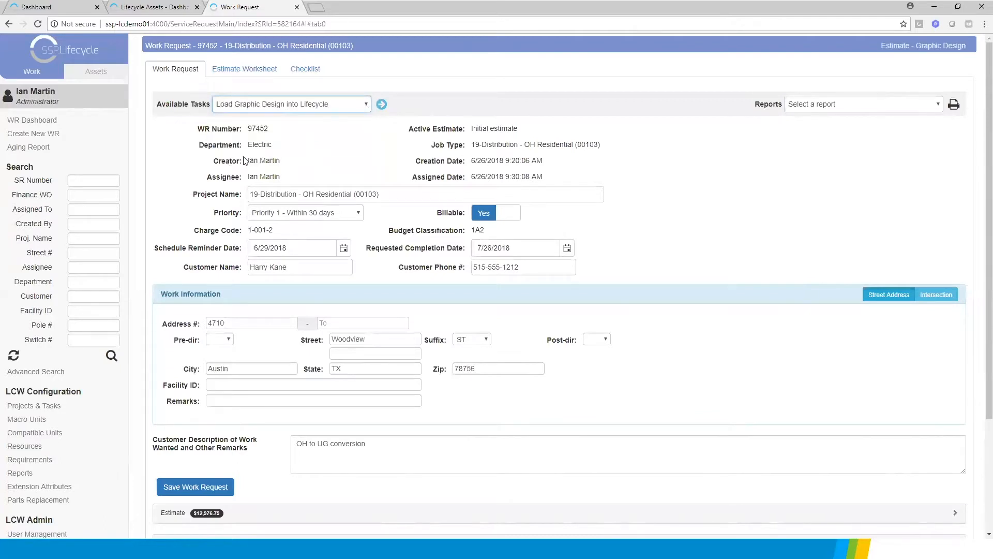
click(381, 104)
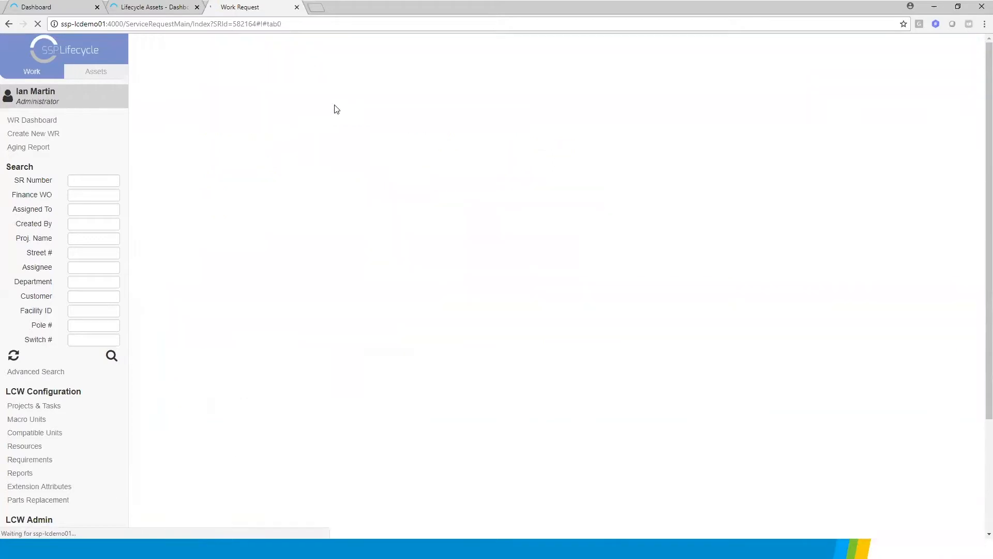
Submit the work request for engineering approval, assigning the signed-in administrator as the Distribution Engineer Approver
click(332, 108)
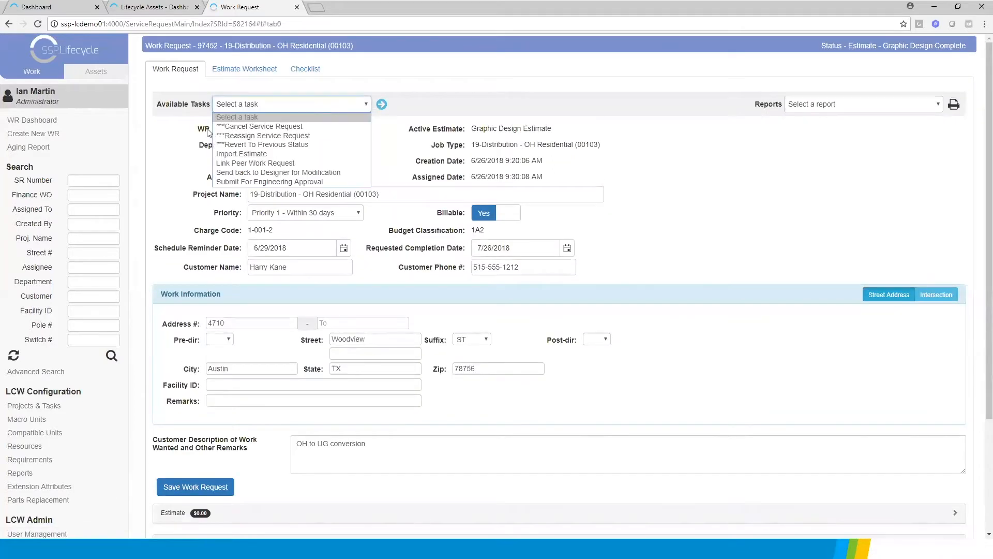
click(248, 182)
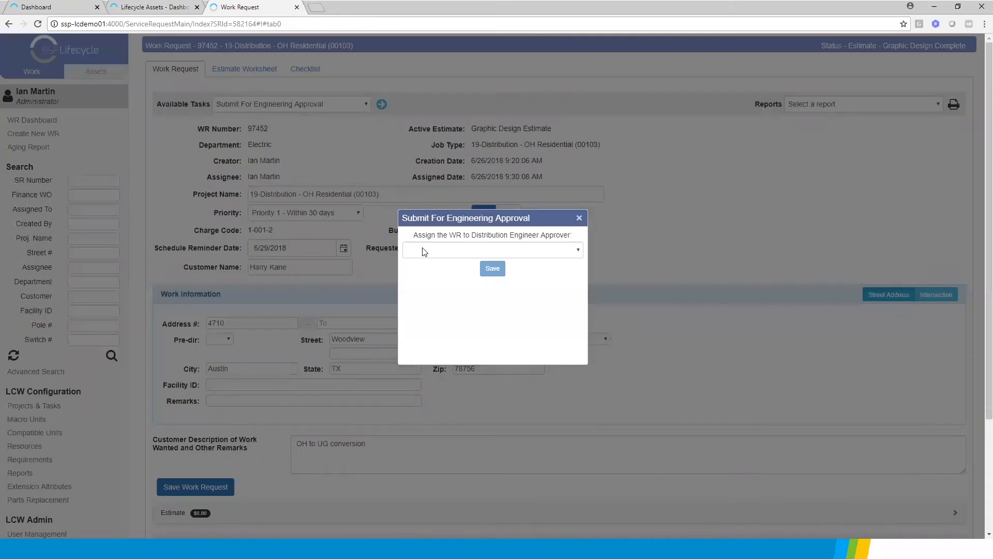
click(423, 250)
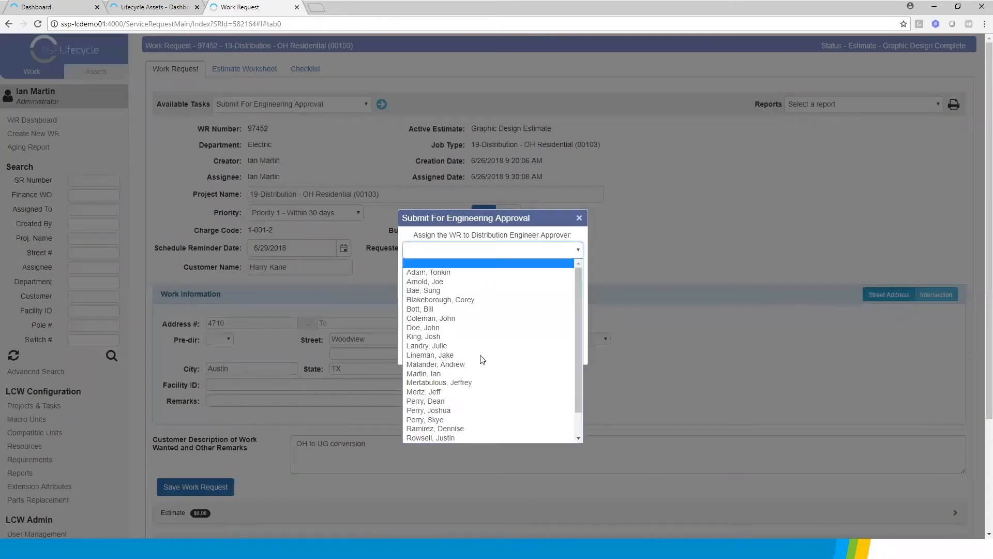
click(445, 373)
click(491, 269)
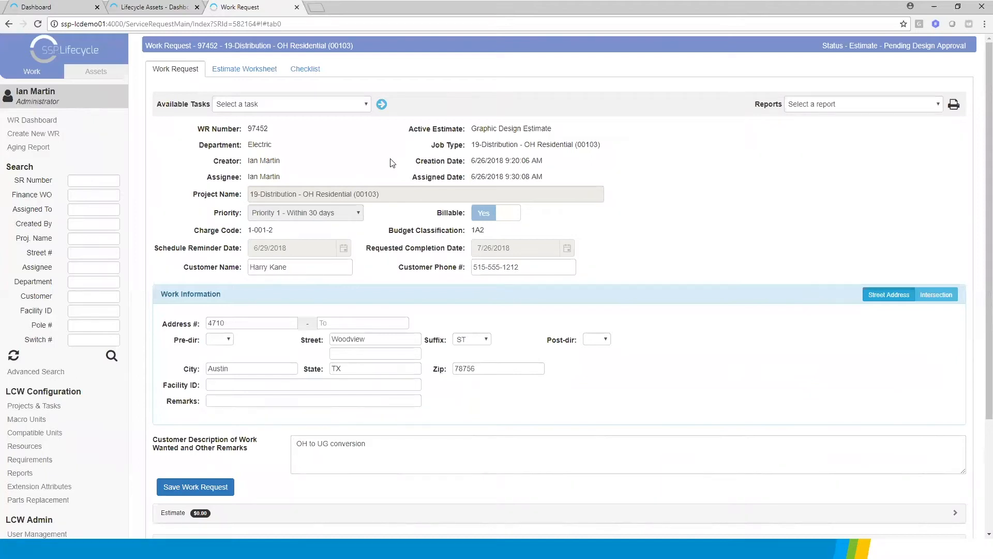
Try to run the Approve Design task on the work request
click(283, 107)
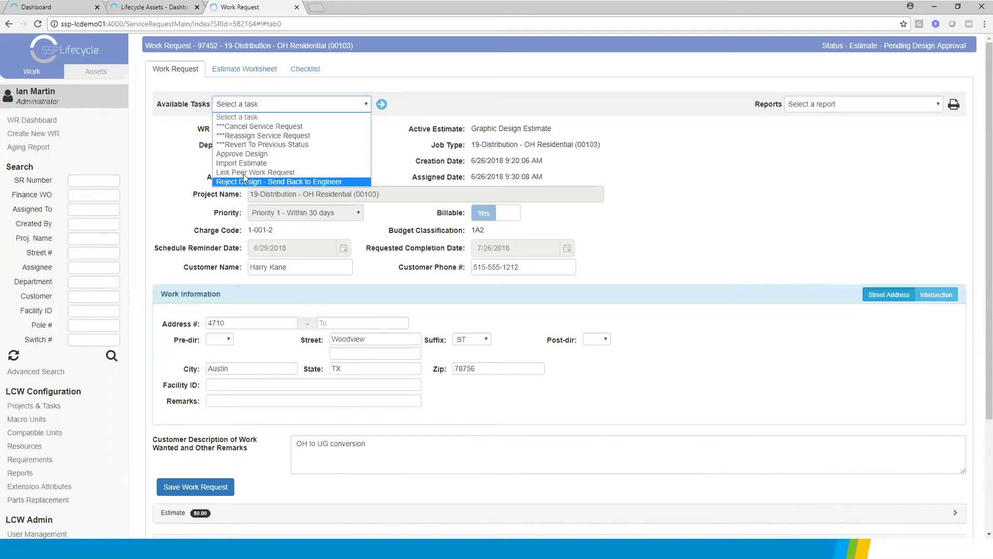
click(239, 153)
click(382, 104)
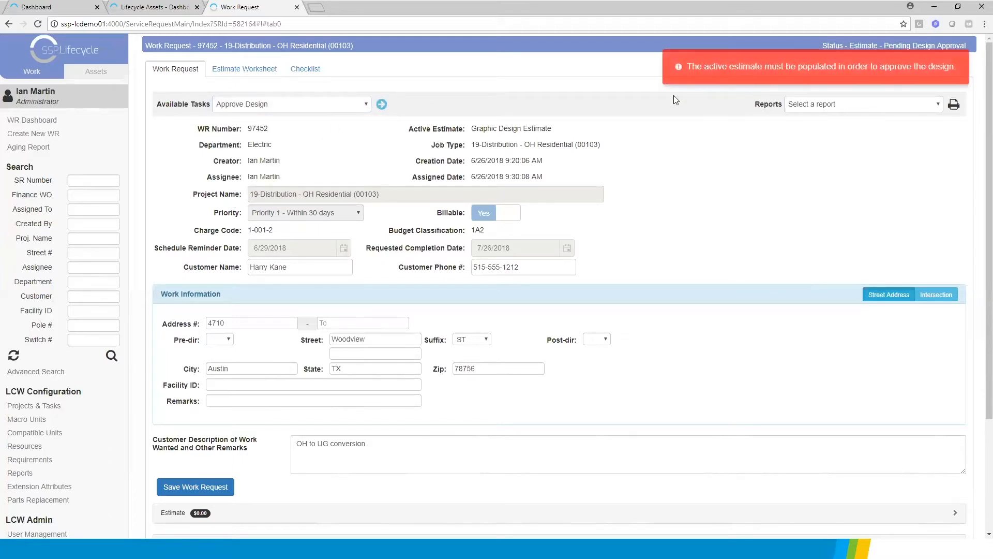
Check the work request's estimate worksheet, switching to the Initial estimate and back to the Graphic Design Estimate
click(232, 69)
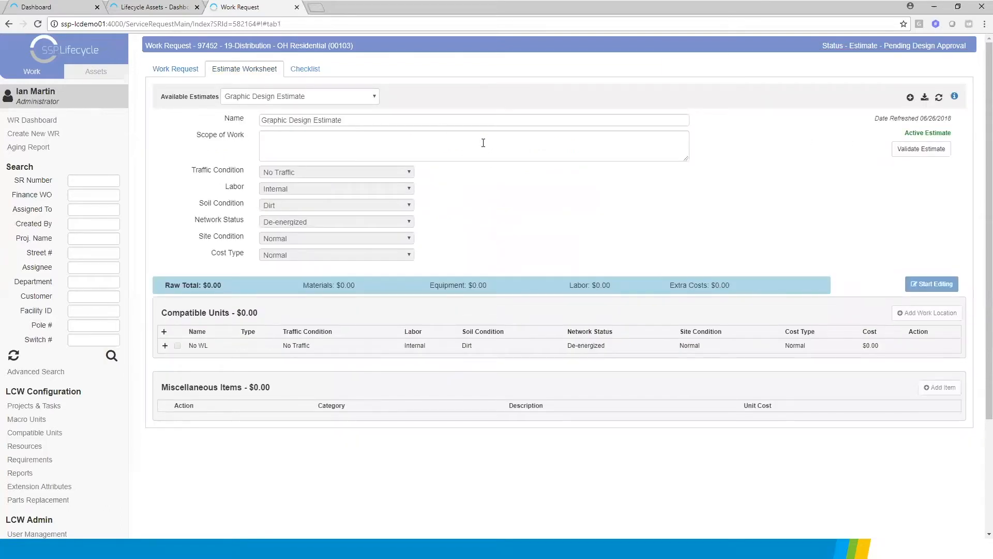
click(264, 97)
click(258, 107)
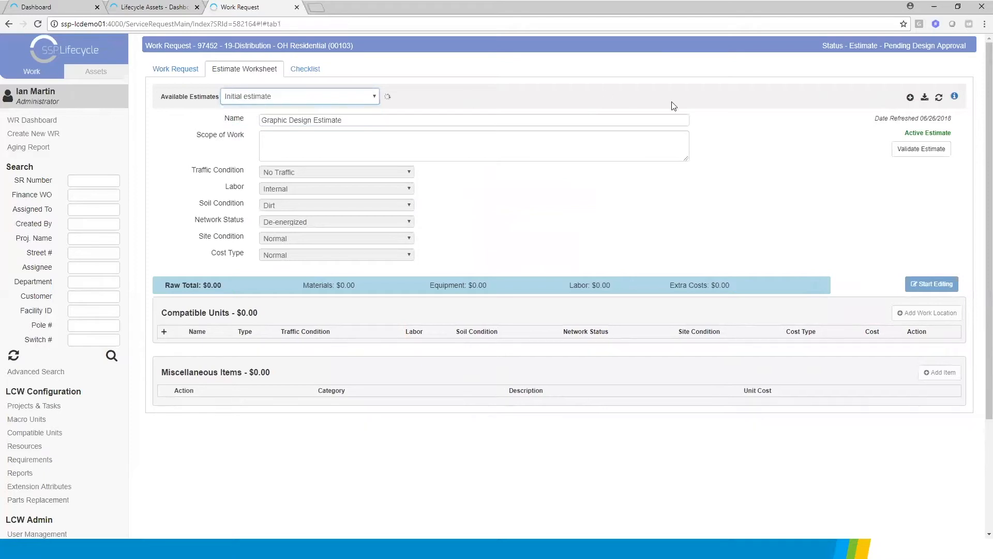
click(250, 98)
click(241, 117)
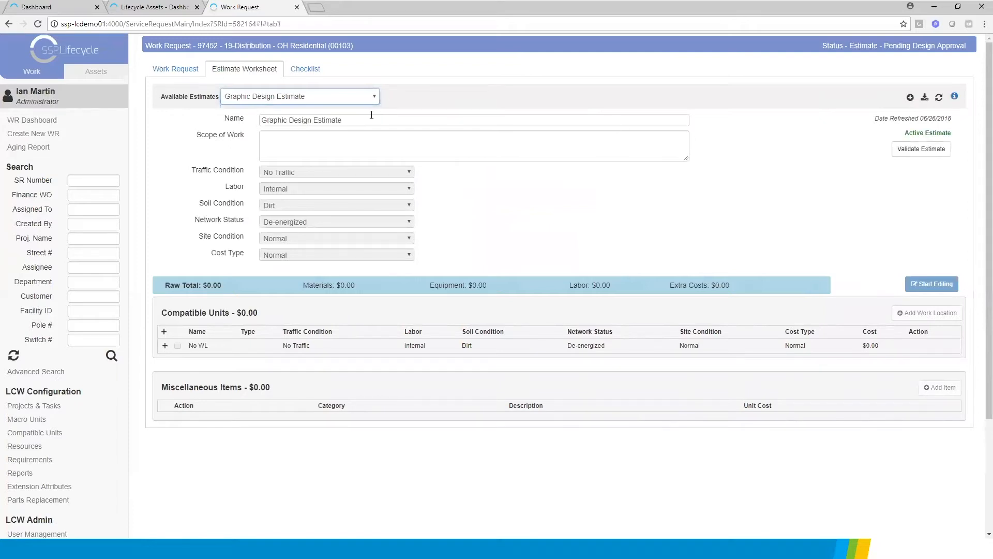
Retry the Approve Design task from the work request's main details
click(191, 72)
click(296, 106)
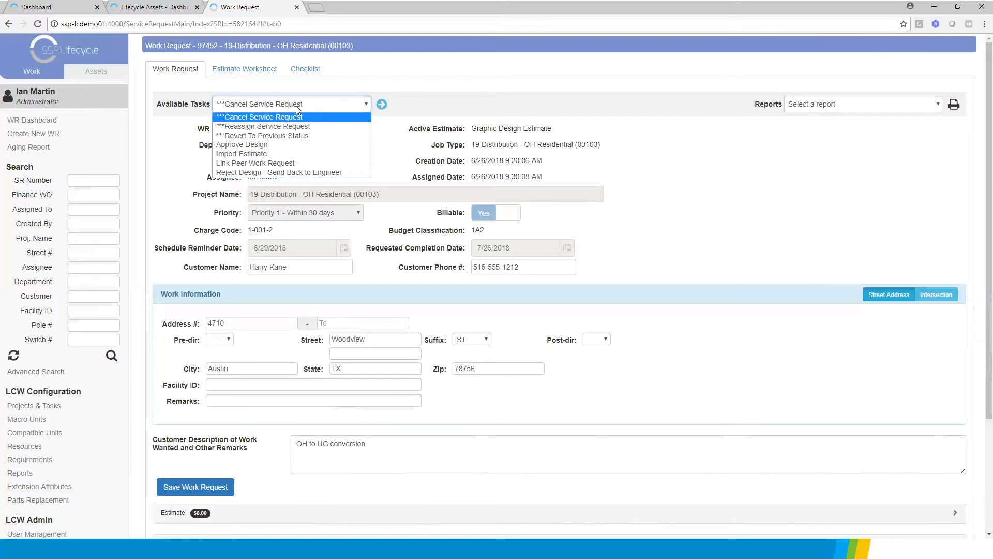
click(239, 144)
click(381, 104)
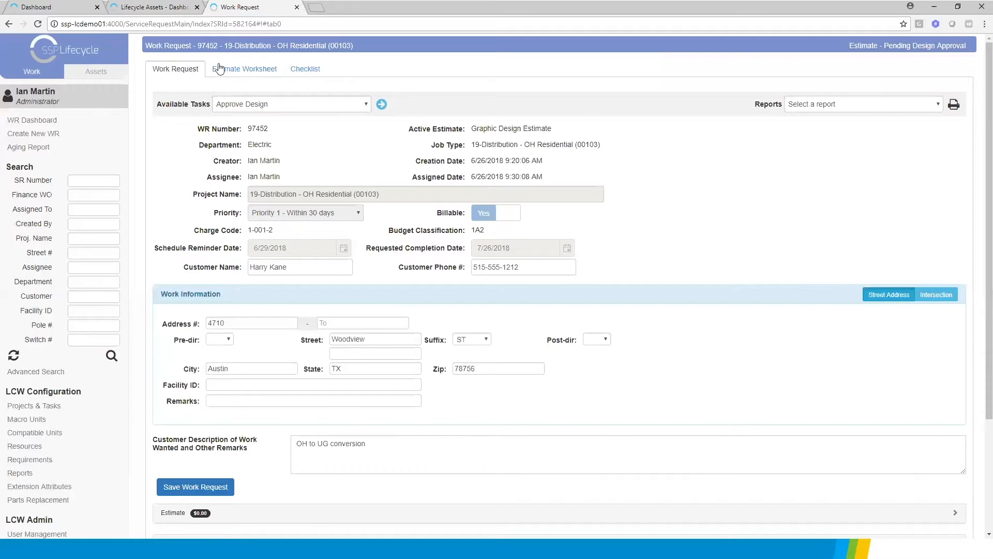
Open the dashboard's MJP, LLC work request with Engineering Asbuilts Complete status and examine the OH-45 material in its engineering as-builts
click(54, 8)
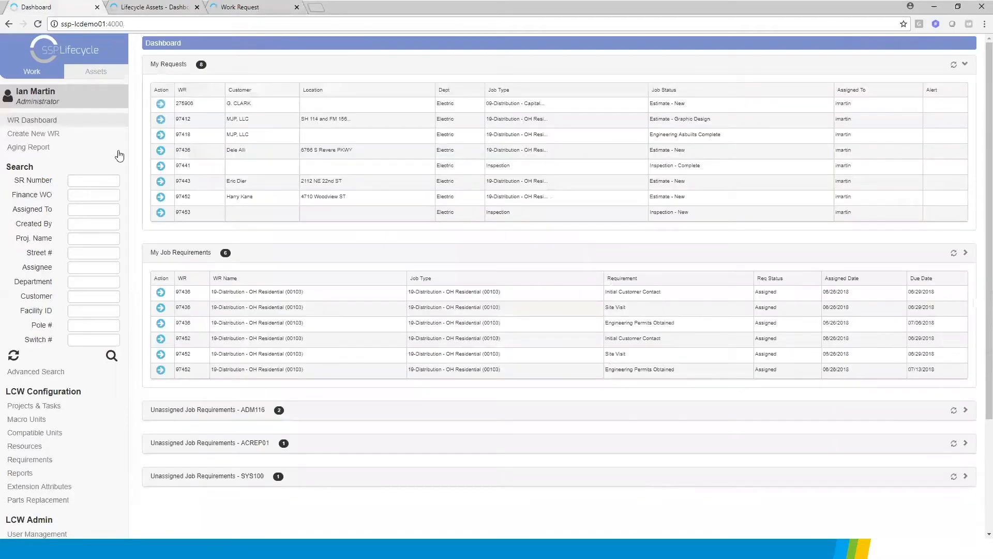
click(161, 137)
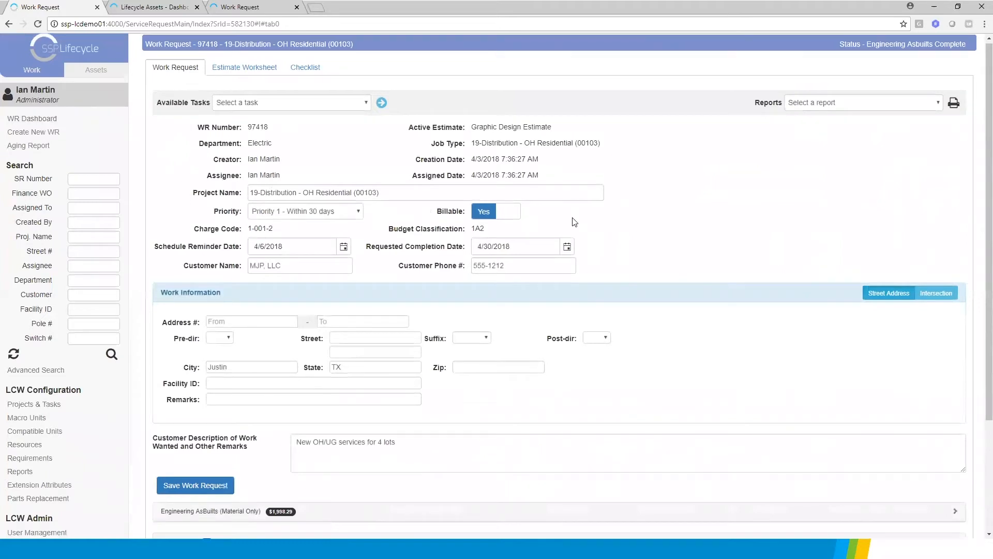
scroll(574, 222, down, 3)
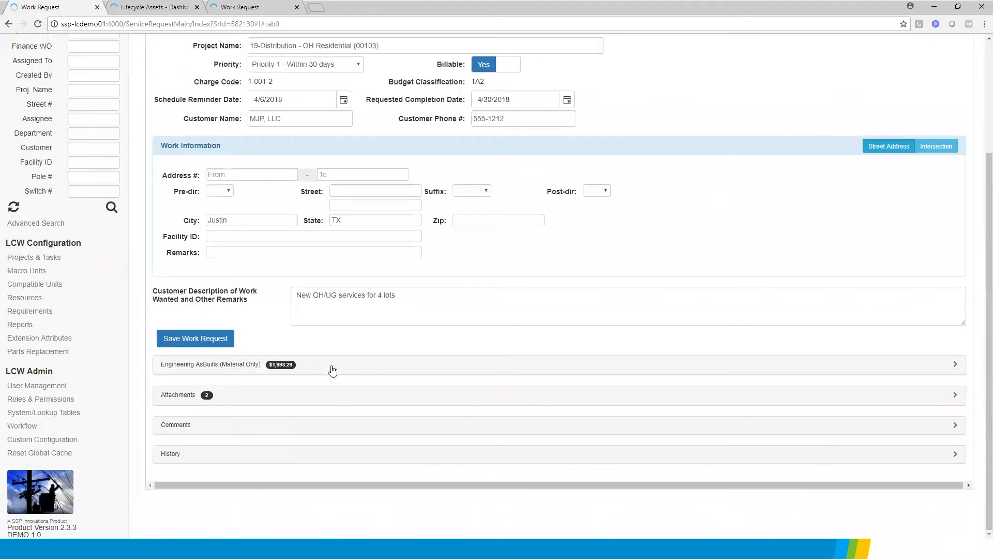
click(955, 365)
scroll(260, 366, down, 4)
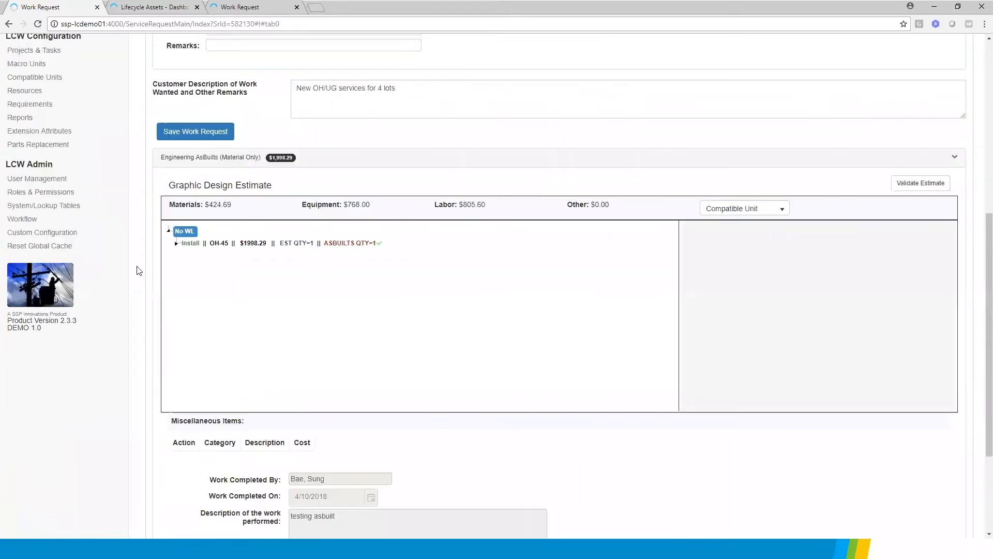
click(177, 243)
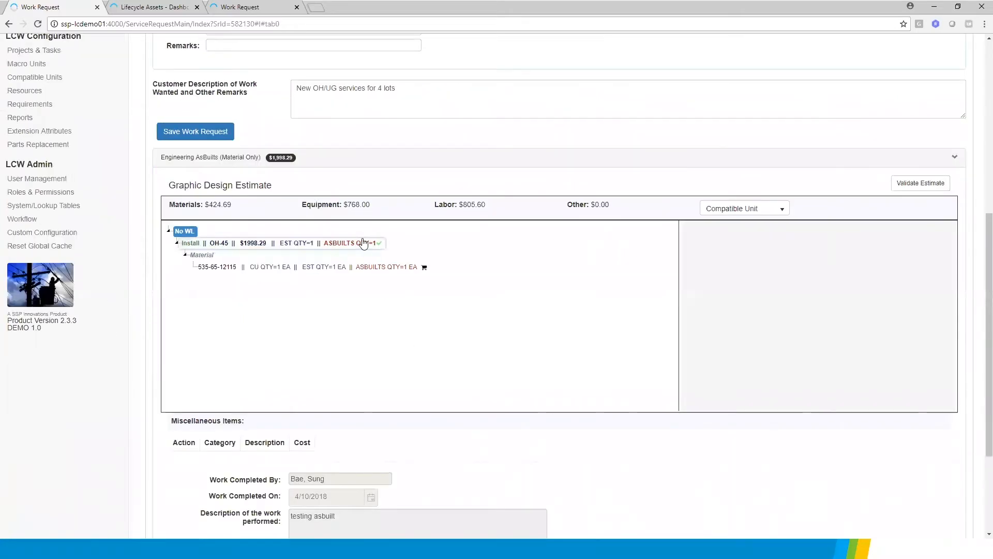
mouse_move(288, 269)
scroll(470, 280, up, 7)
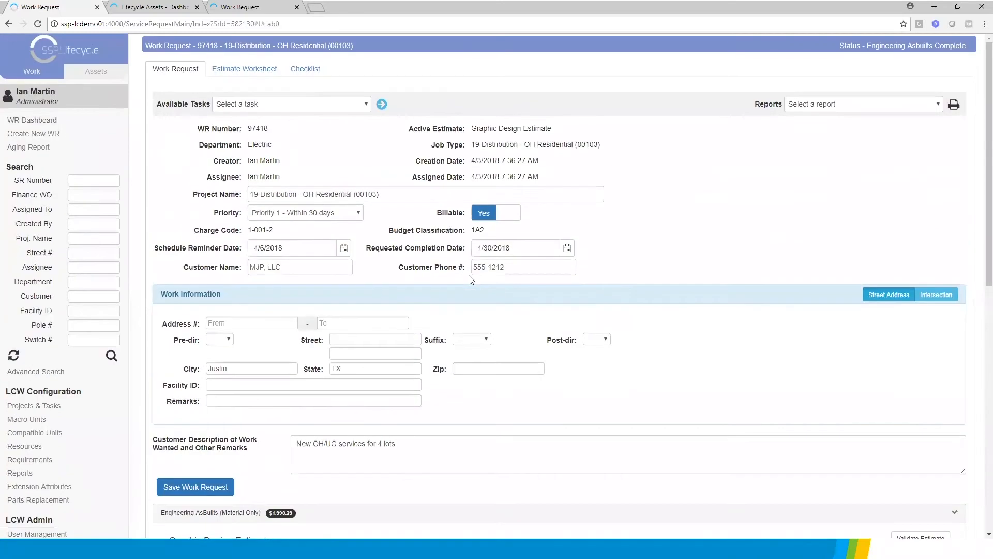